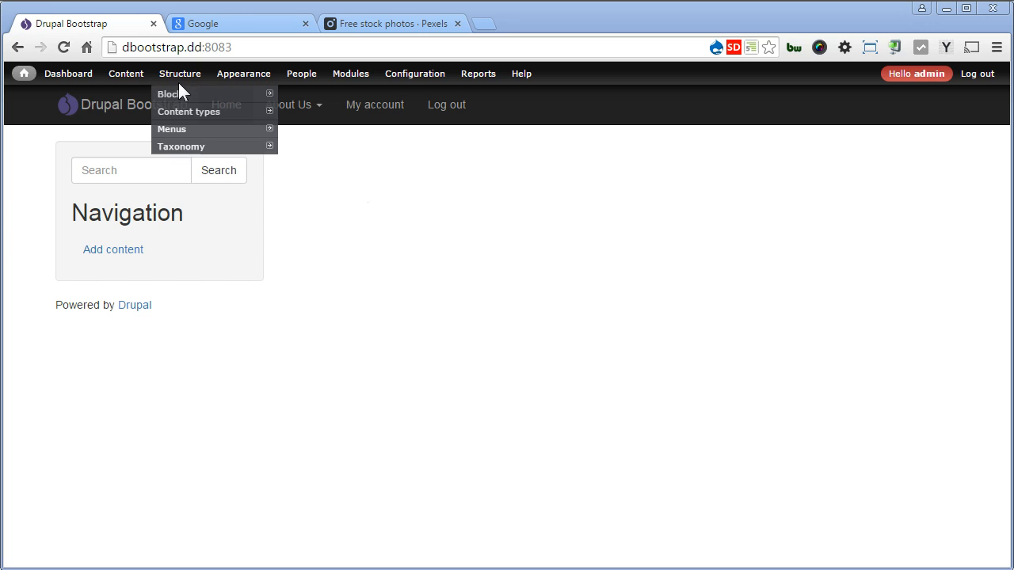
# Start a new content type and name it Slideshow.
pyautogui.moveTo(192, 120)
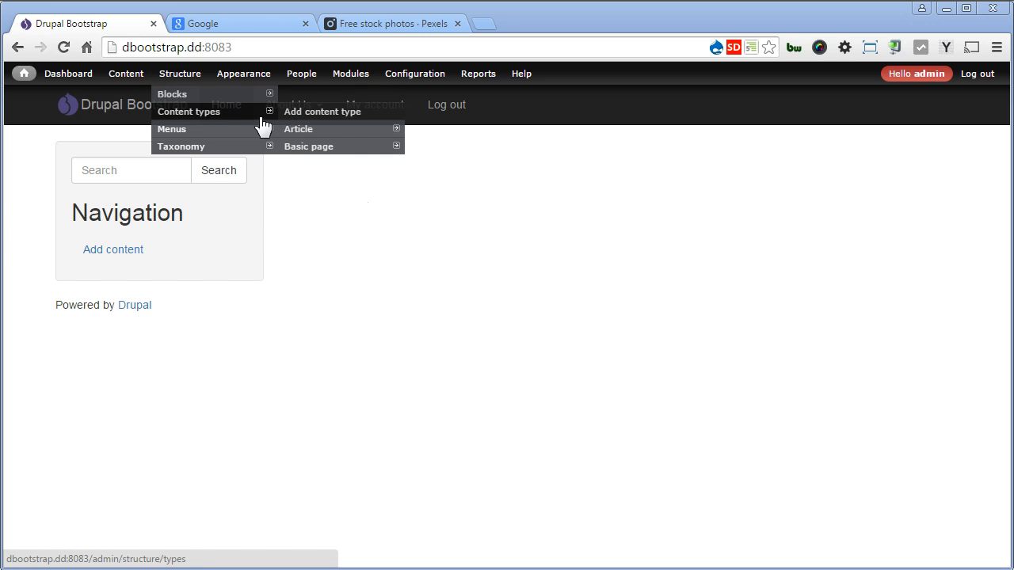
pyautogui.click(318, 115)
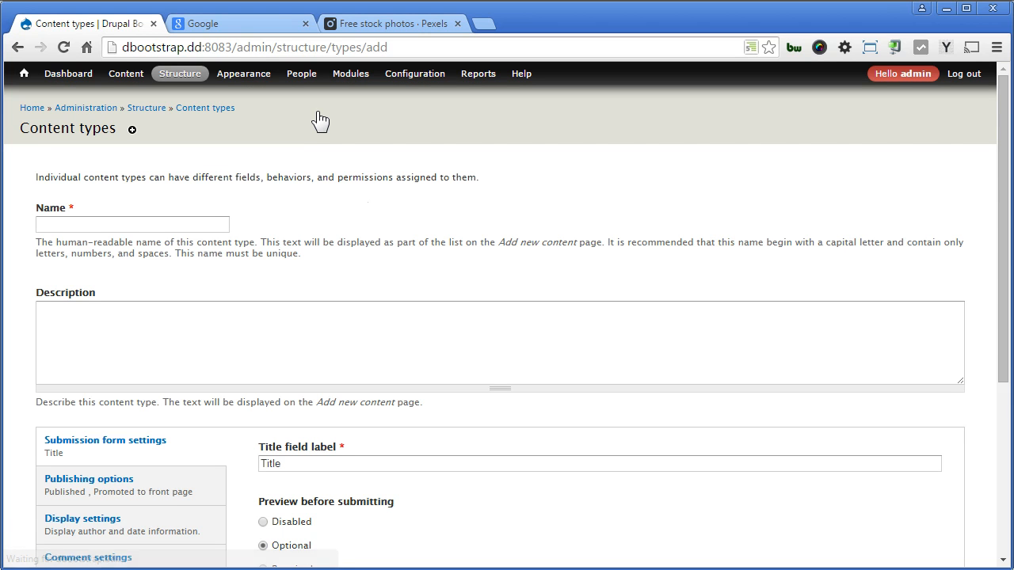
pyautogui.click(185, 224)
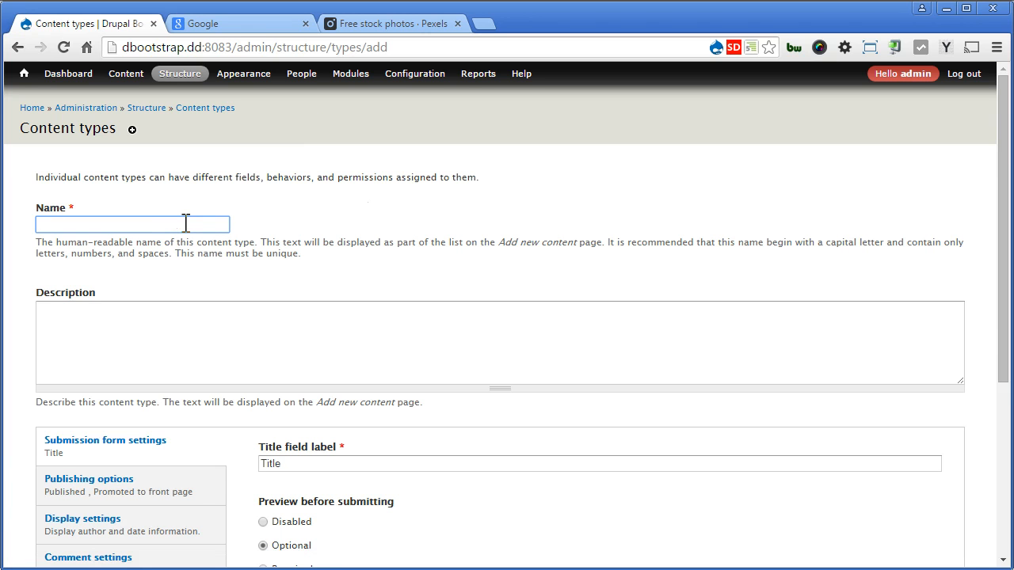
pyautogui.write('Slideshow')
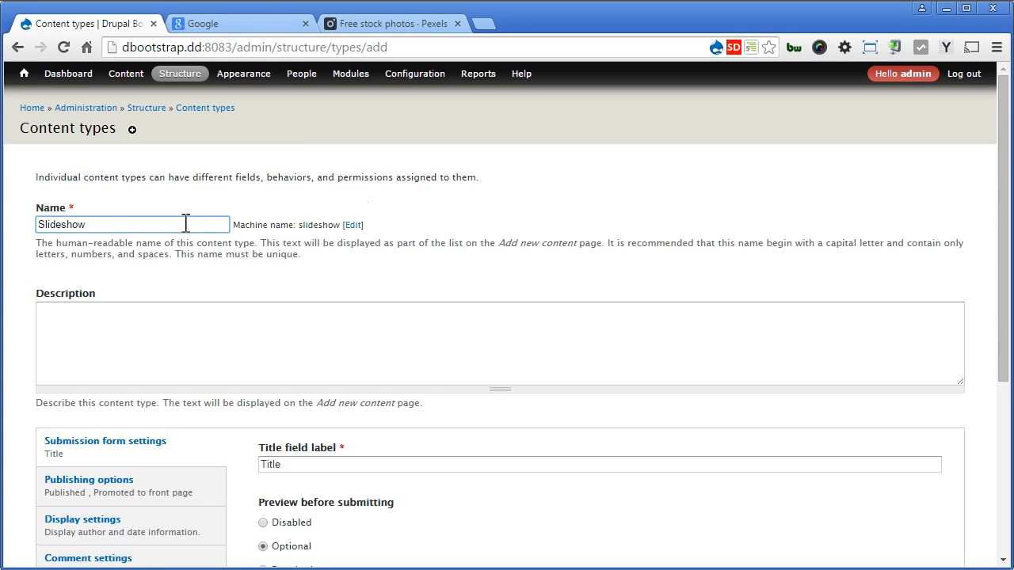
# Turn off promotion to the front page and the author and date information for the Slideshow content type.
pyautogui.scroll(-4, 187, 224)
pyautogui.click(182, 209)
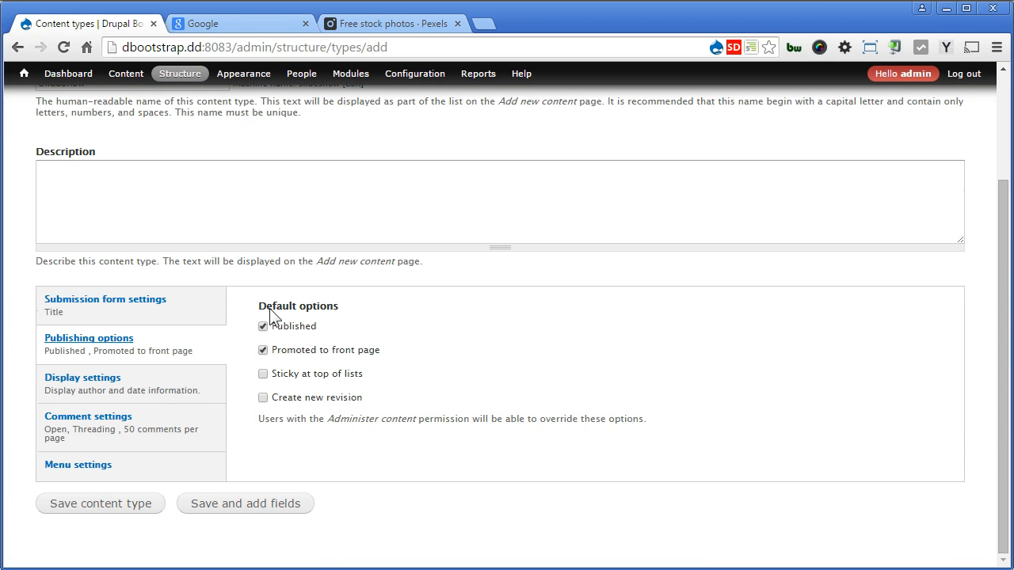
pyautogui.click(282, 351)
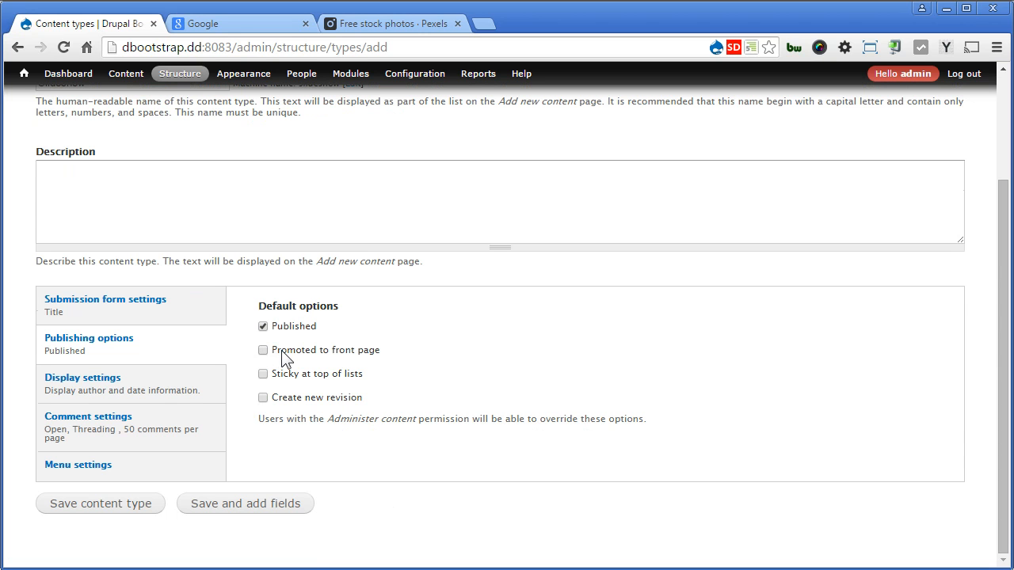
pyautogui.click(188, 387)
pyautogui.click(263, 307)
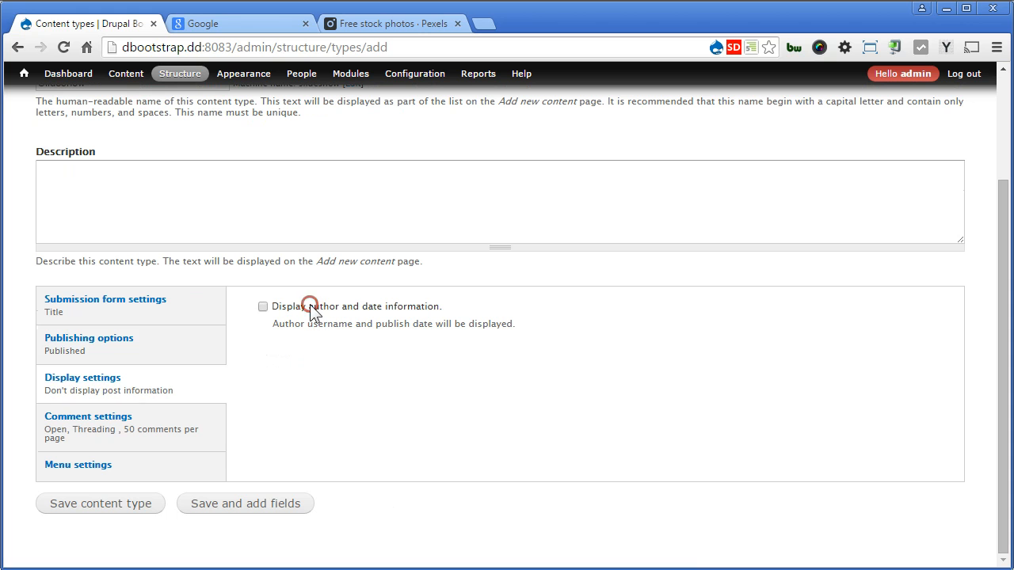
# Remove Main menu from the available menus of the Slideshow content type and save the content type.
pyautogui.click(198, 427)
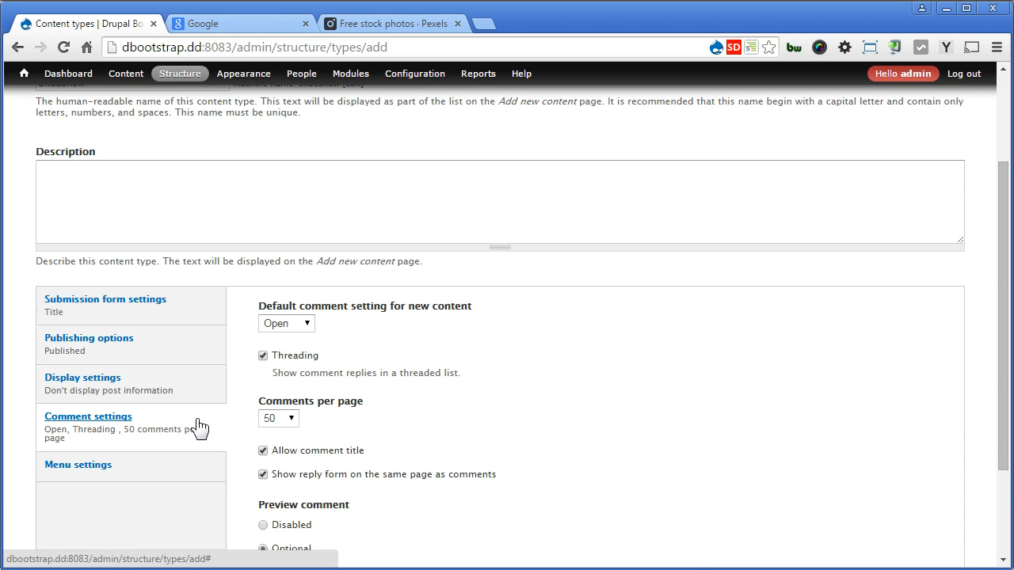
pyautogui.click(163, 472)
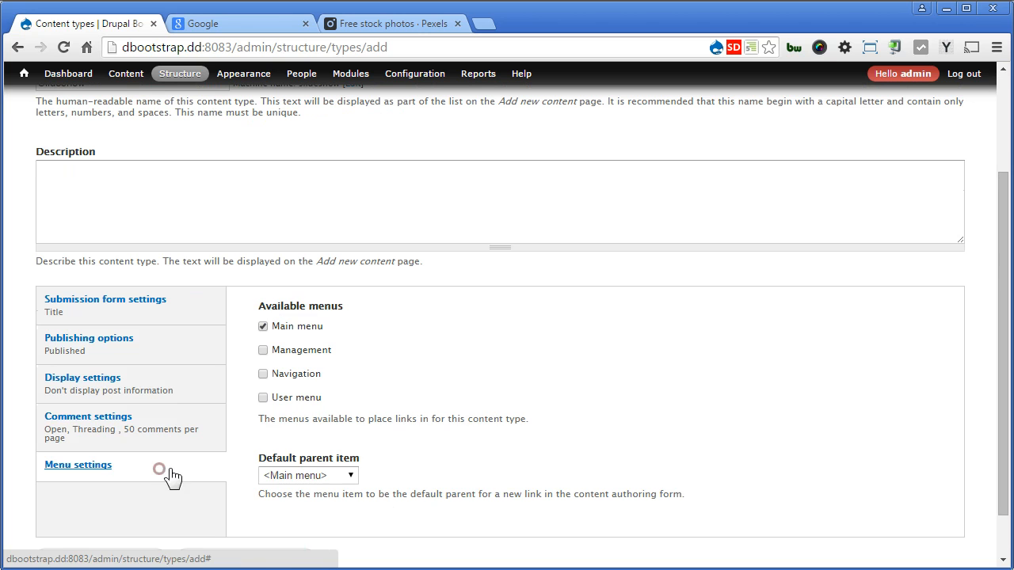
pyautogui.click(303, 333)
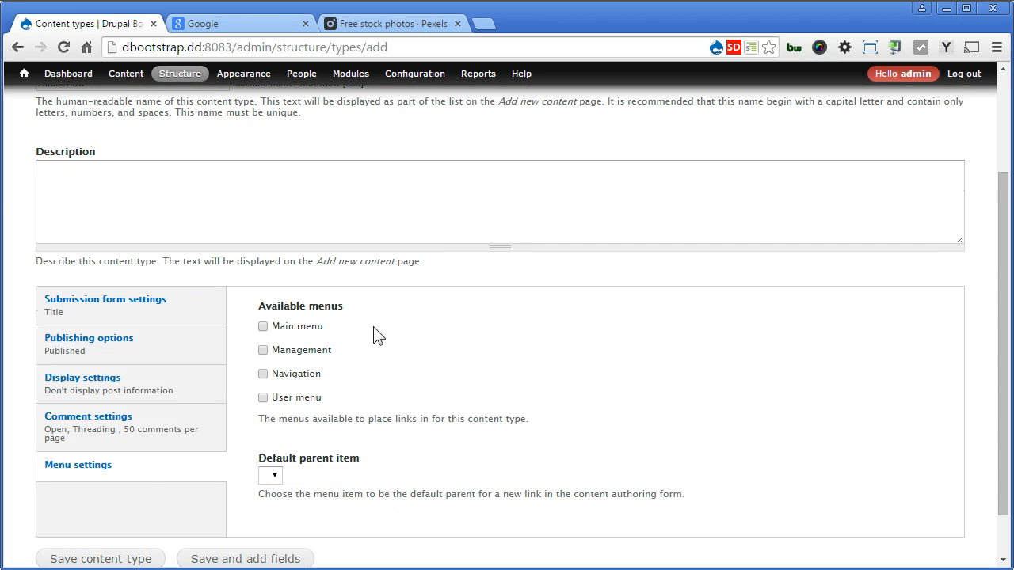
pyautogui.scroll(-1, 192, 473)
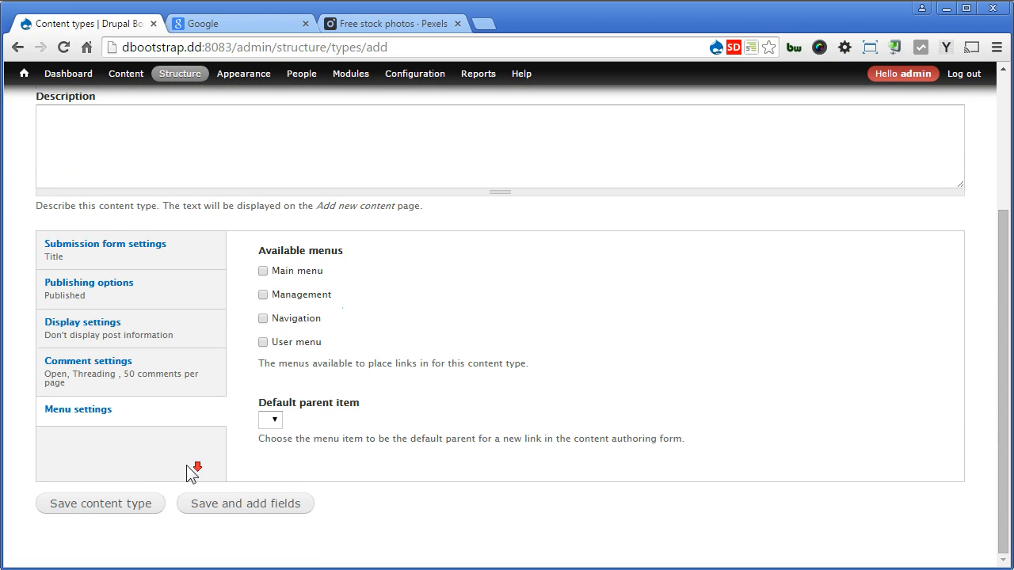
pyautogui.click(127, 503)
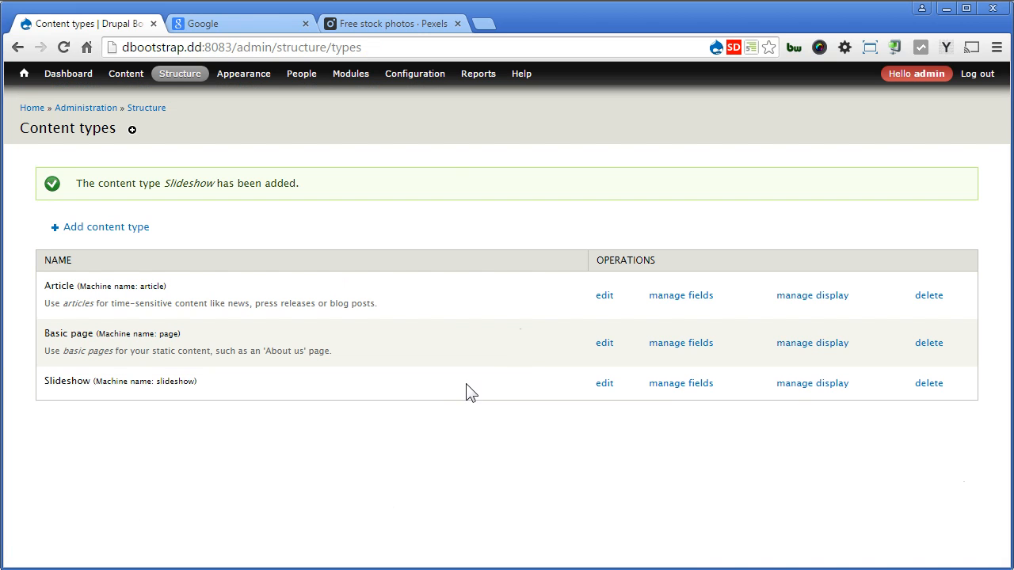
# Add the existing Image field, field_image, to the fields of the Slideshow content type.
pyautogui.click(678, 384)
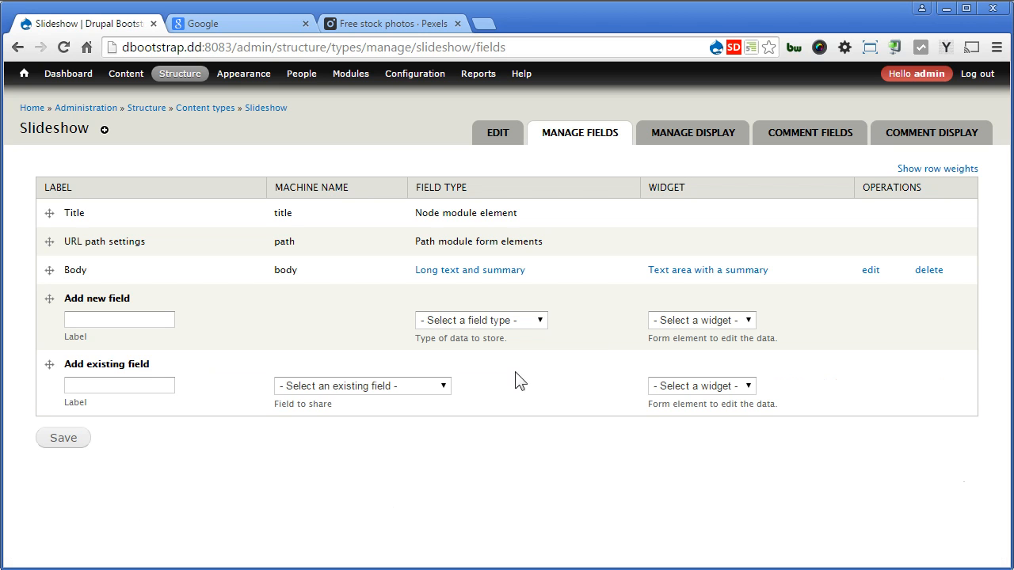
pyautogui.click(442, 388)
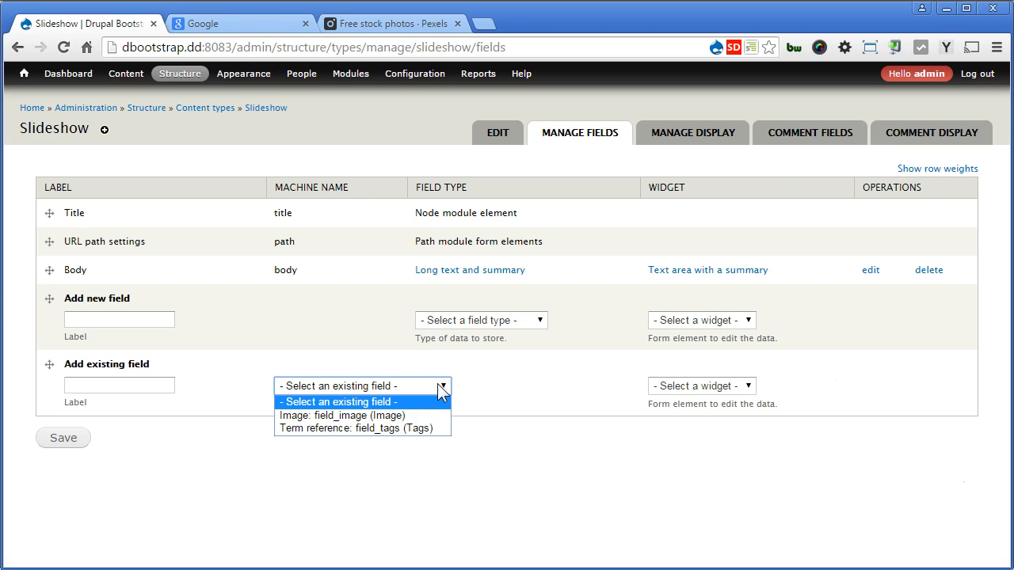
pyautogui.click(398, 417)
pyautogui.click(63, 440)
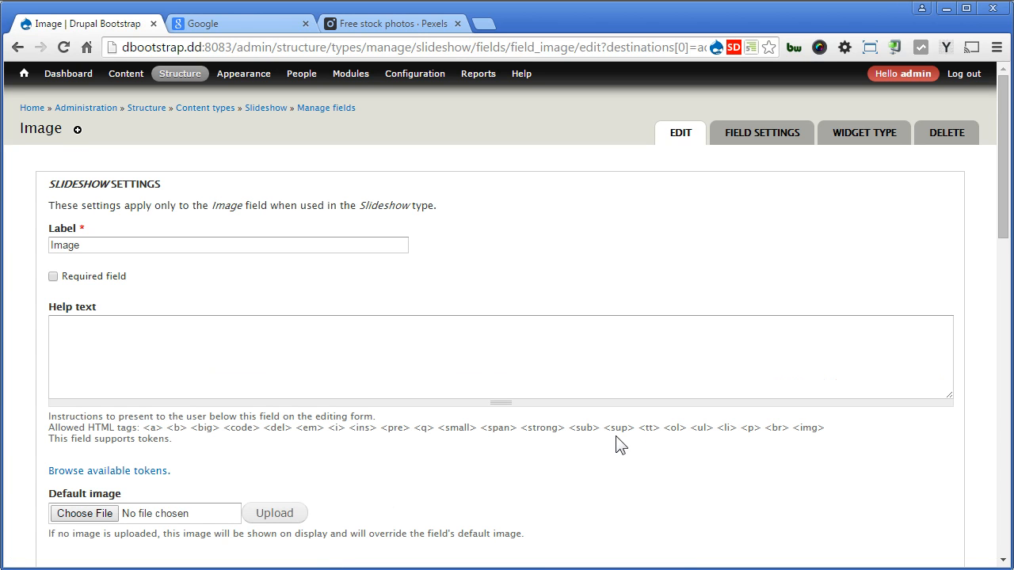
# Make the Image field required and set its file directory to slideshow.
pyautogui.click(115, 277)
pyautogui.scroll(-3, 356, 400)
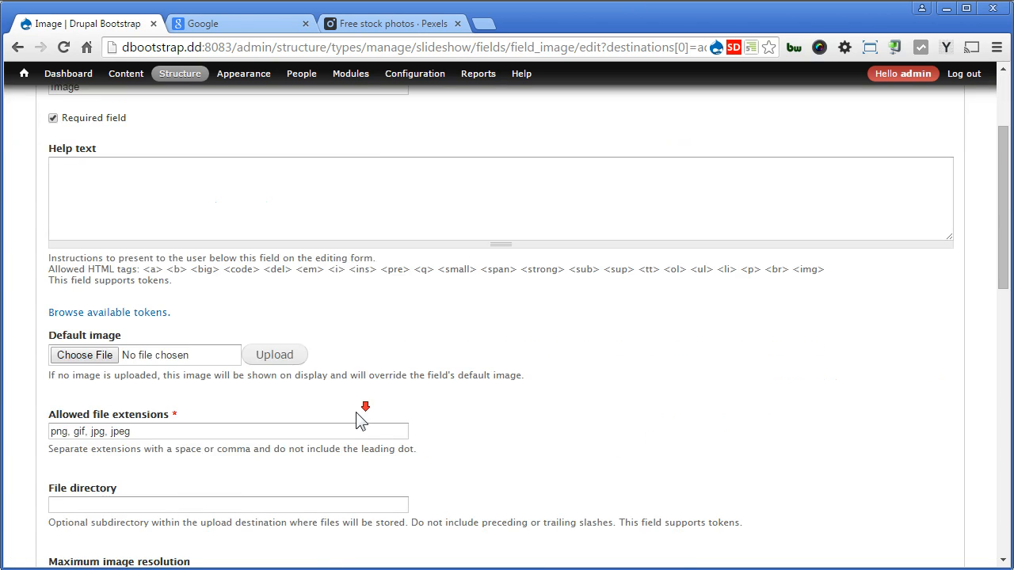
pyautogui.click(292, 427)
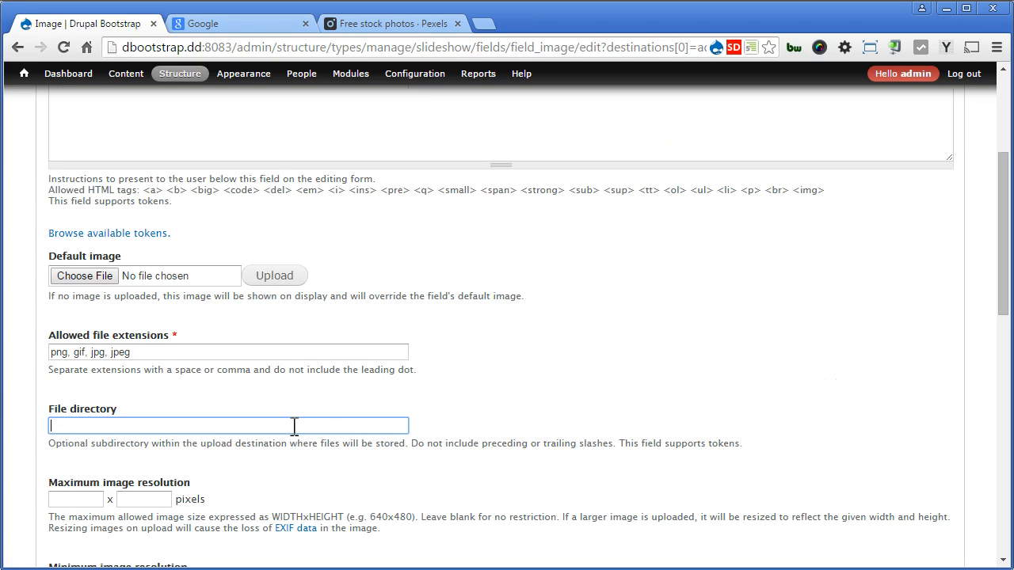
pyautogui.write('slideshow')
# Set the Image field's maximum image resolution to 900 x 900 pixels and save the field settings.
pyautogui.scroll(-3, 294, 426)
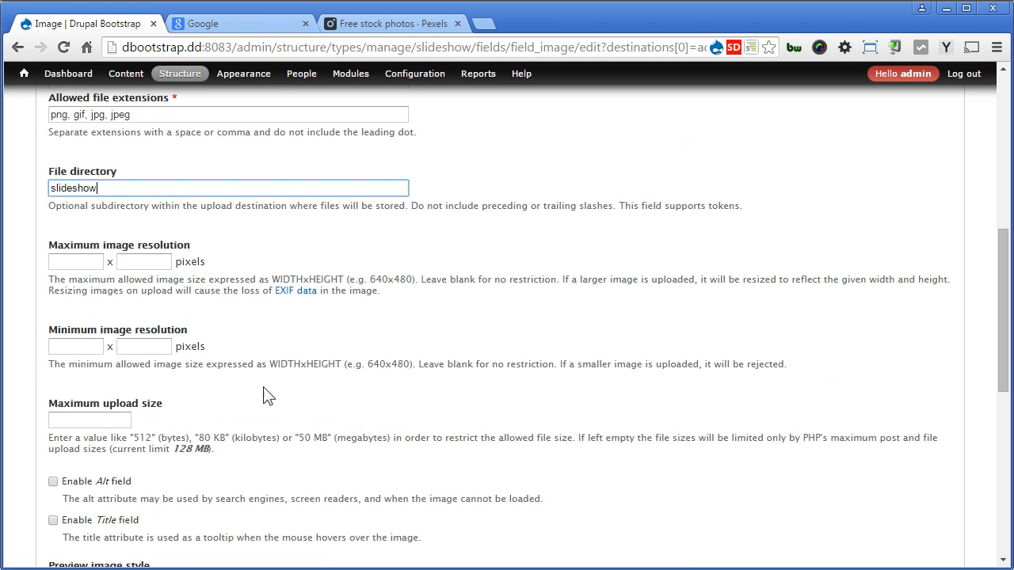
pyautogui.click(93, 265)
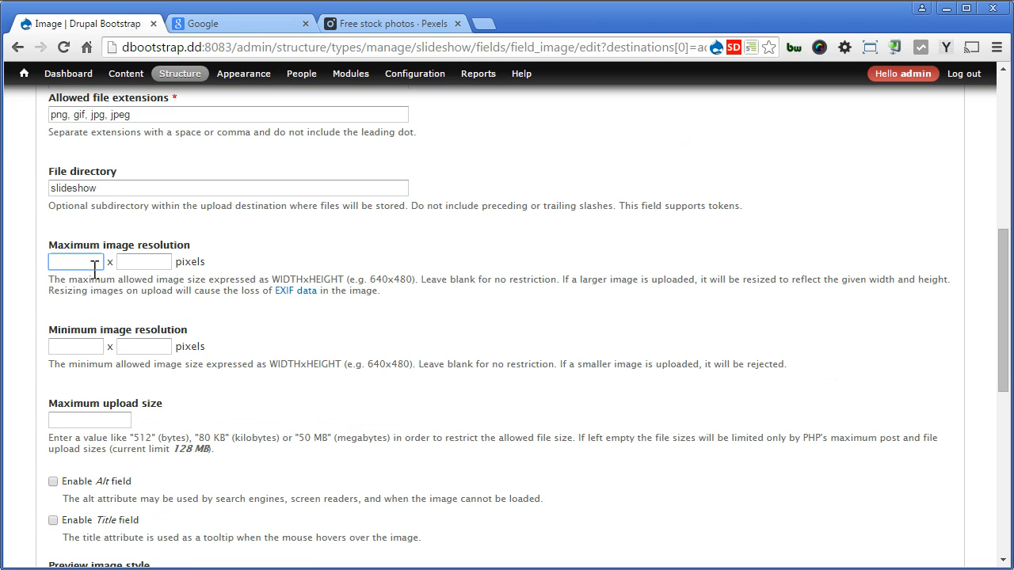
pyautogui.write('900')
pyautogui.press('Tab')
pyautogui.write('900')
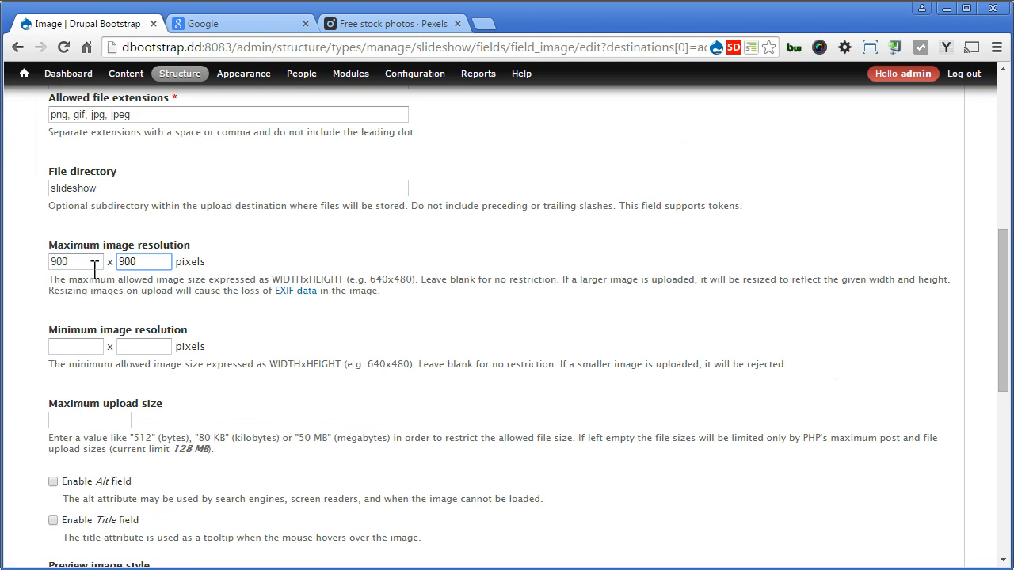
pyautogui.click(269, 349)
pyautogui.scroll(-5, 268, 349)
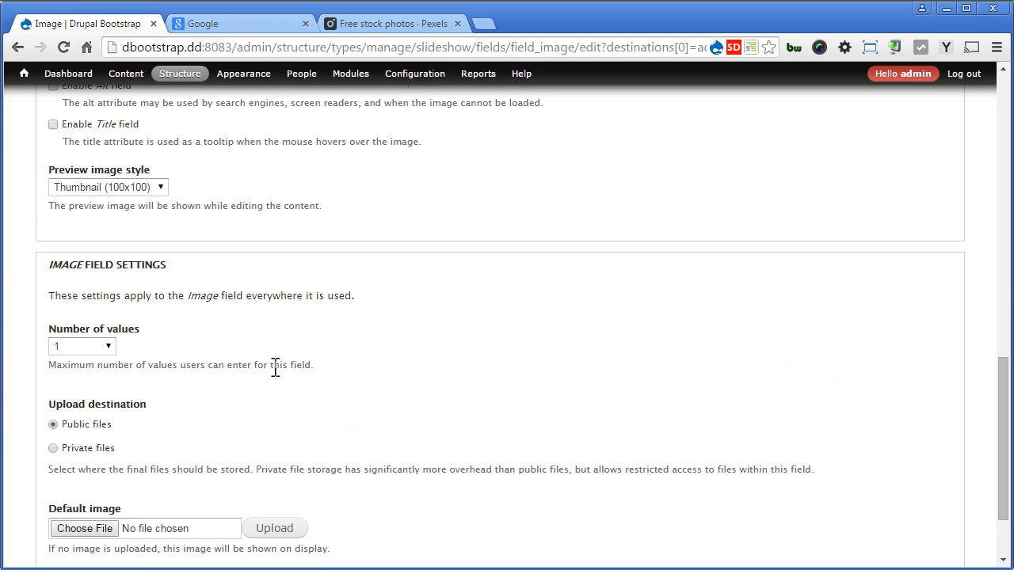
pyautogui.scroll(-2, 275, 367)
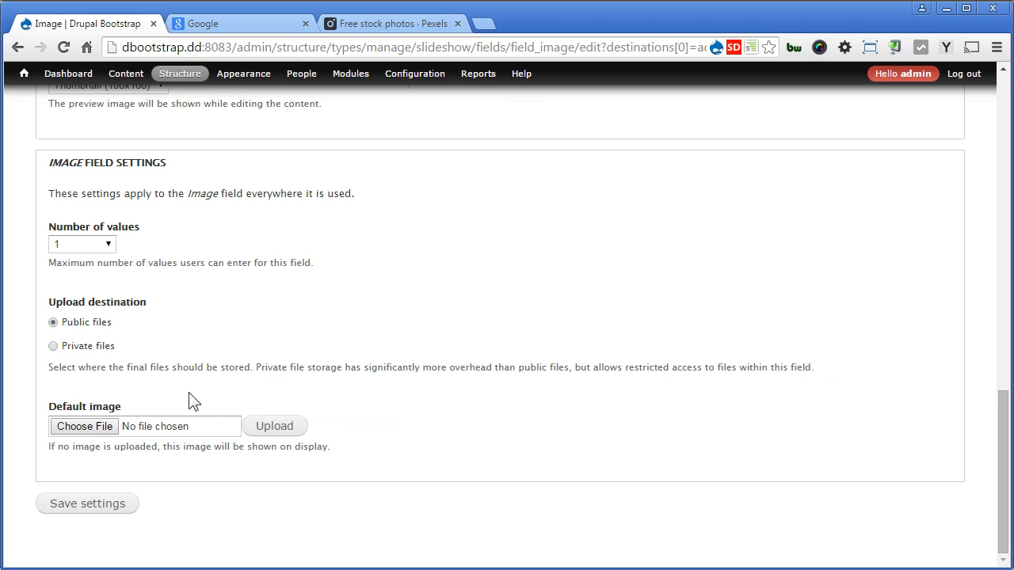
pyautogui.click(96, 504)
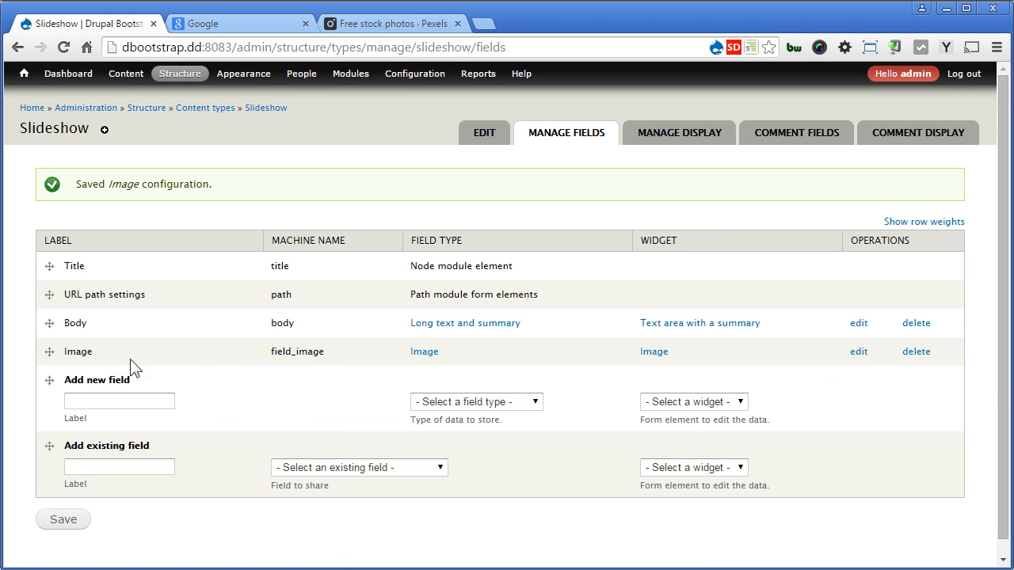
# Reorder the Slideshow fields so Image and Body directly follow Title, above URL path settings, and save the order.
pyautogui.moveTo(43, 350); pyautogui.dragTo(41, 294)
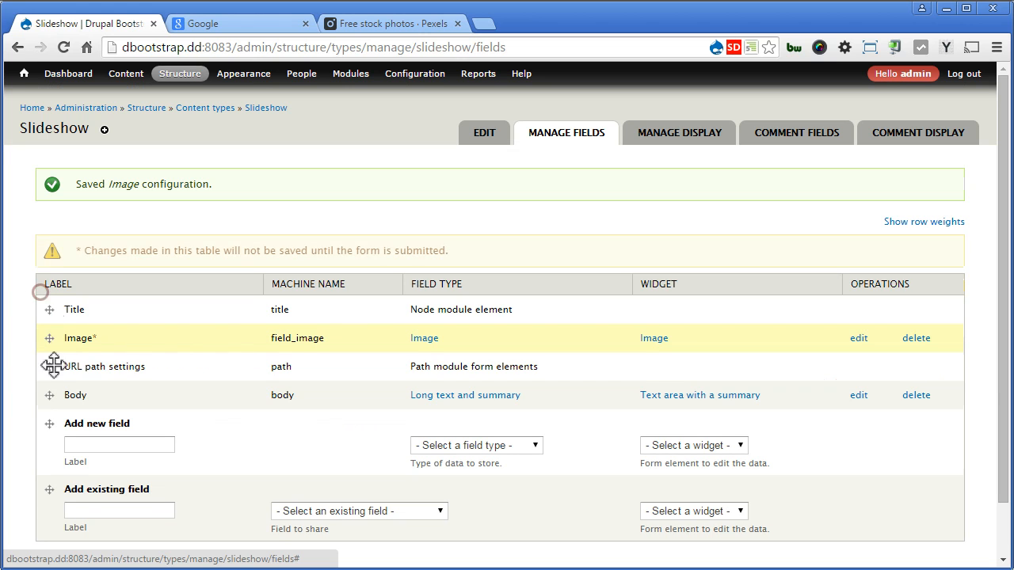
pyautogui.moveTo(50, 391); pyautogui.dragTo(51, 364)
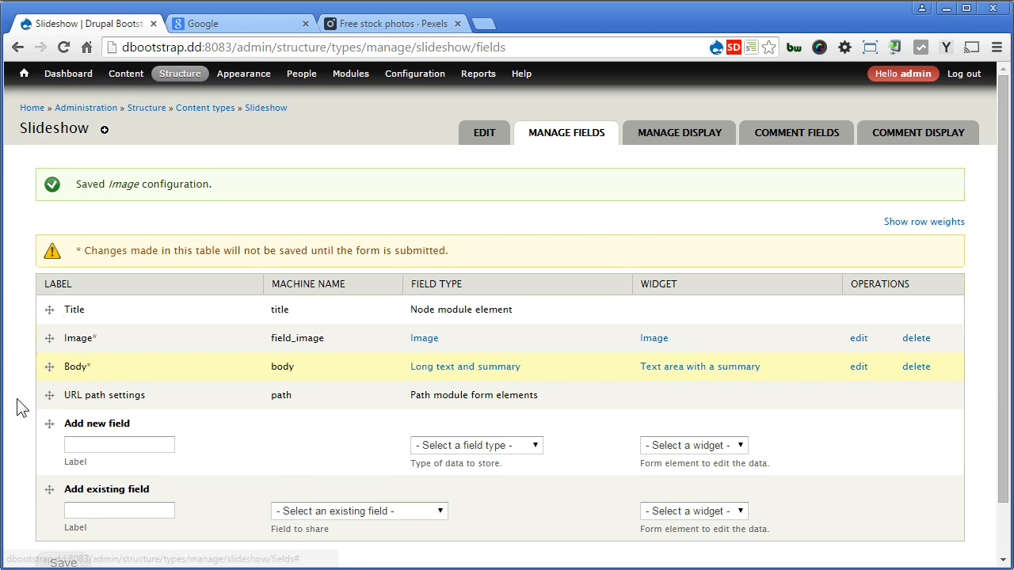
pyautogui.scroll(-1, 32, 428)
pyautogui.click(64, 505)
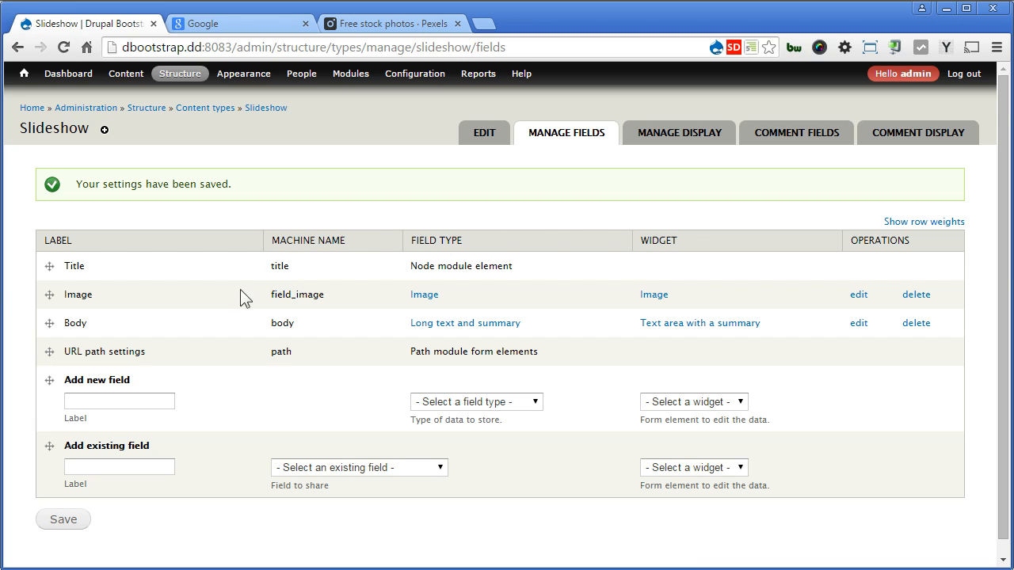
# Filter the module list for comment, disable the Comment module and save the configuration.
pyautogui.click(352, 74)
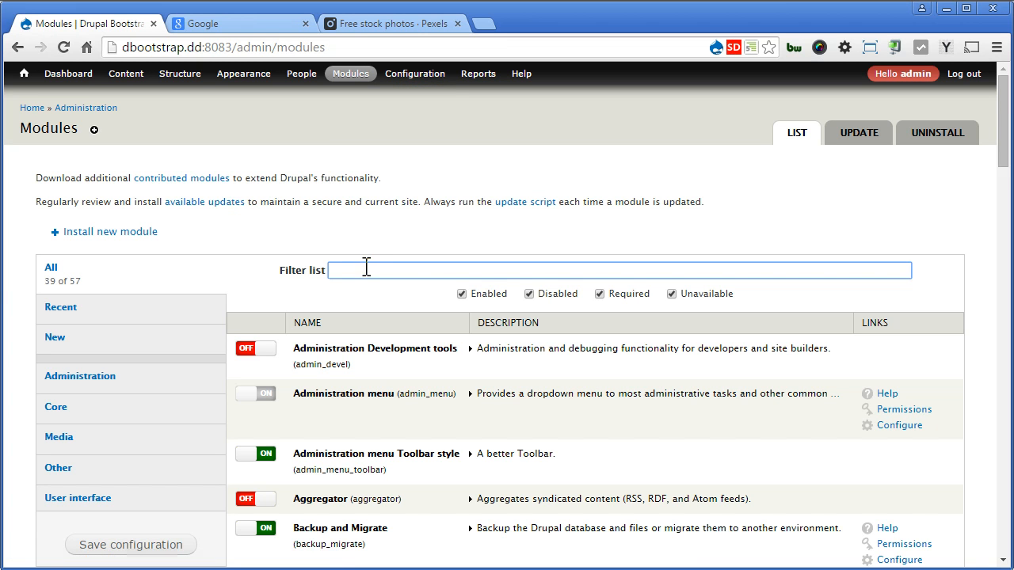
pyautogui.write('comment')
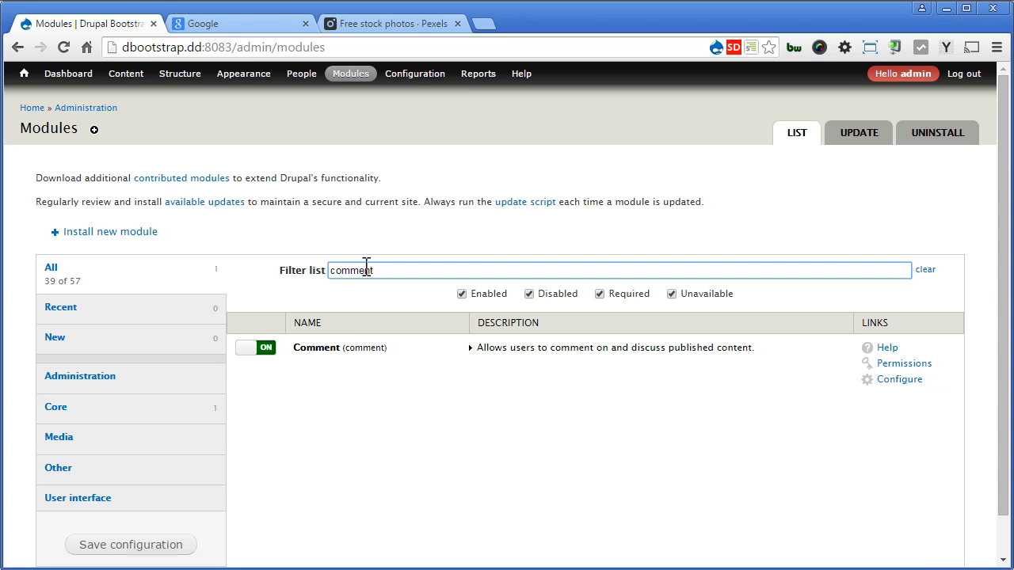
pyautogui.click(250, 348)
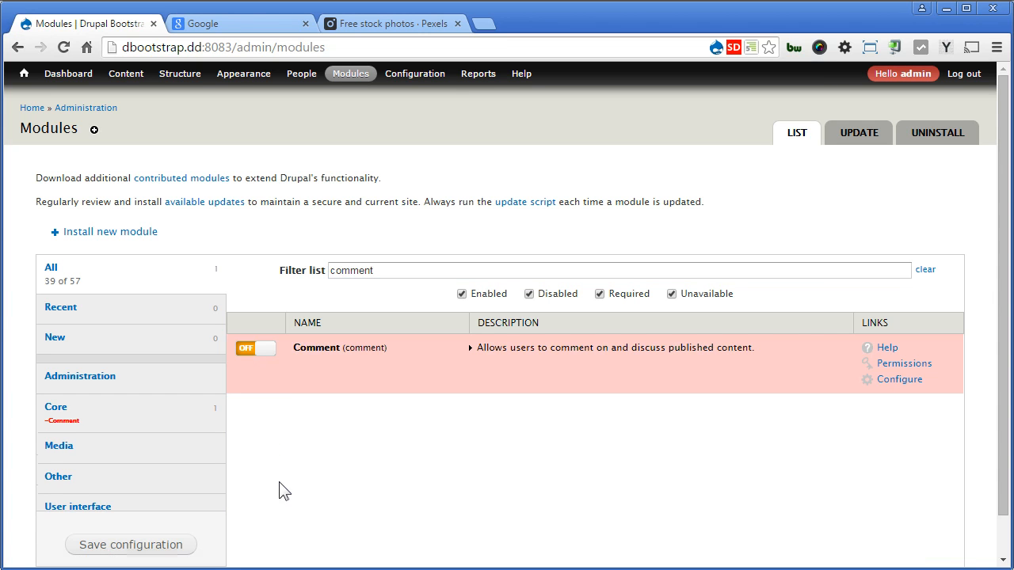
pyautogui.click(150, 546)
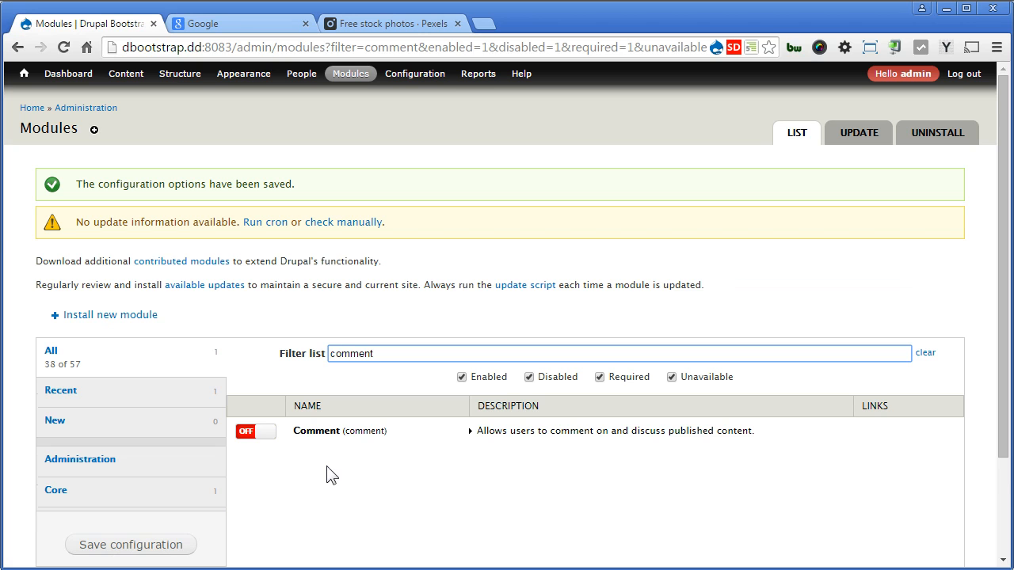
# Start a new Slideshow content item and fill in the title "Praesent blandit laoreet nibh".
pyautogui.moveTo(119, 79)
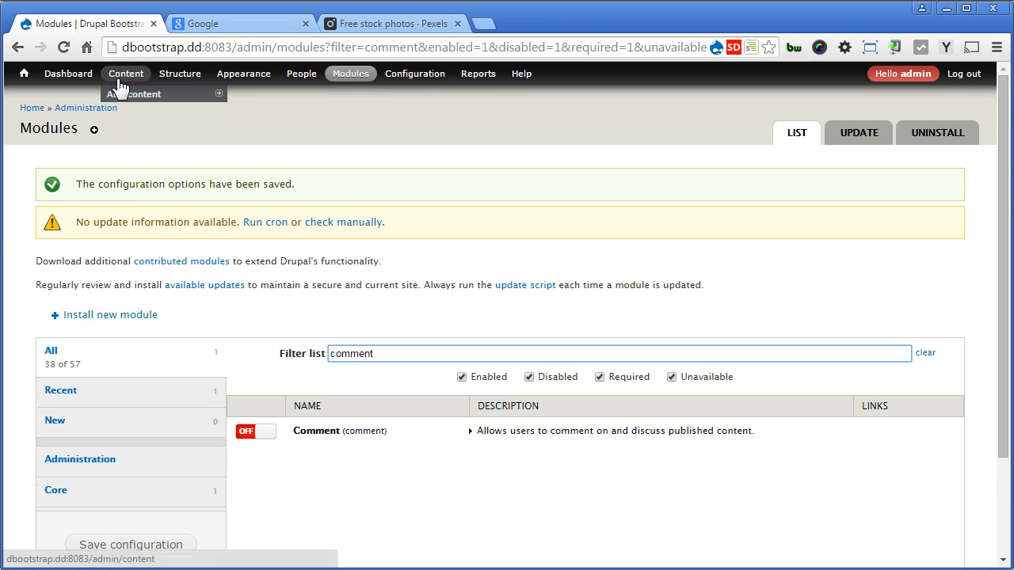
pyautogui.moveTo(124, 102)
pyautogui.click(258, 130)
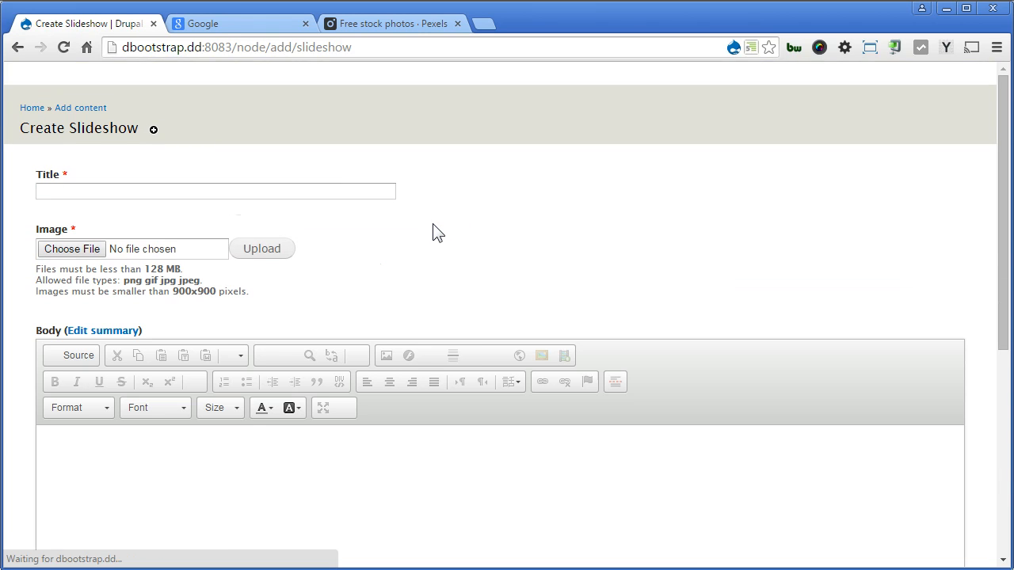
pyautogui.click(340, 191)
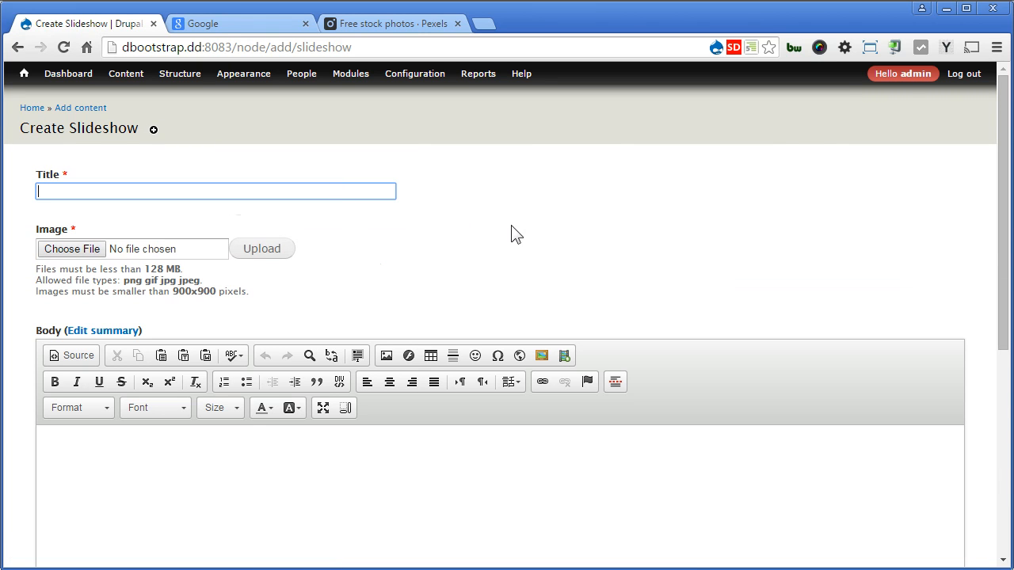
pyautogui.click(945, 44)
pyautogui.click(895, 87)
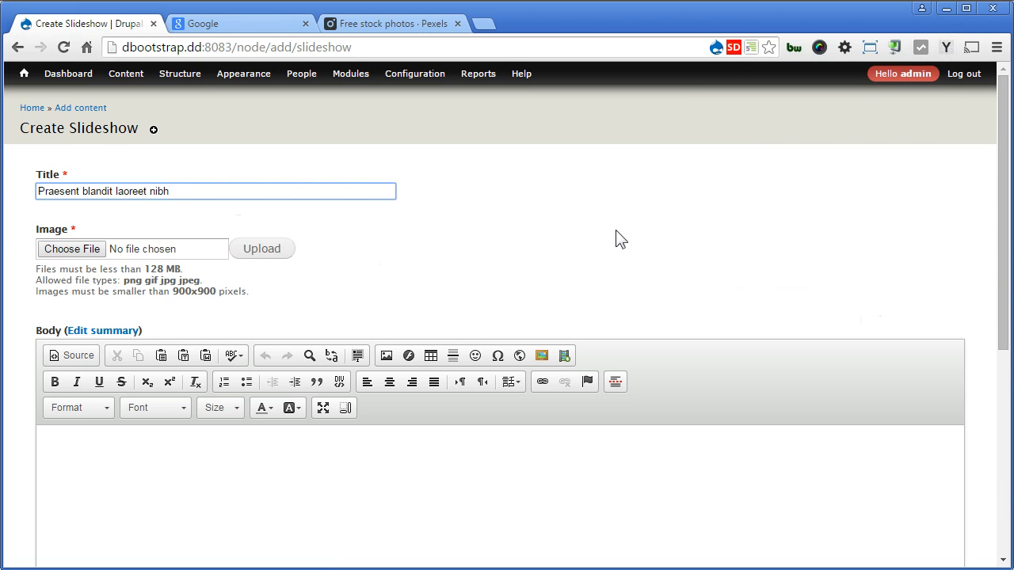
pyautogui.press('Tab')
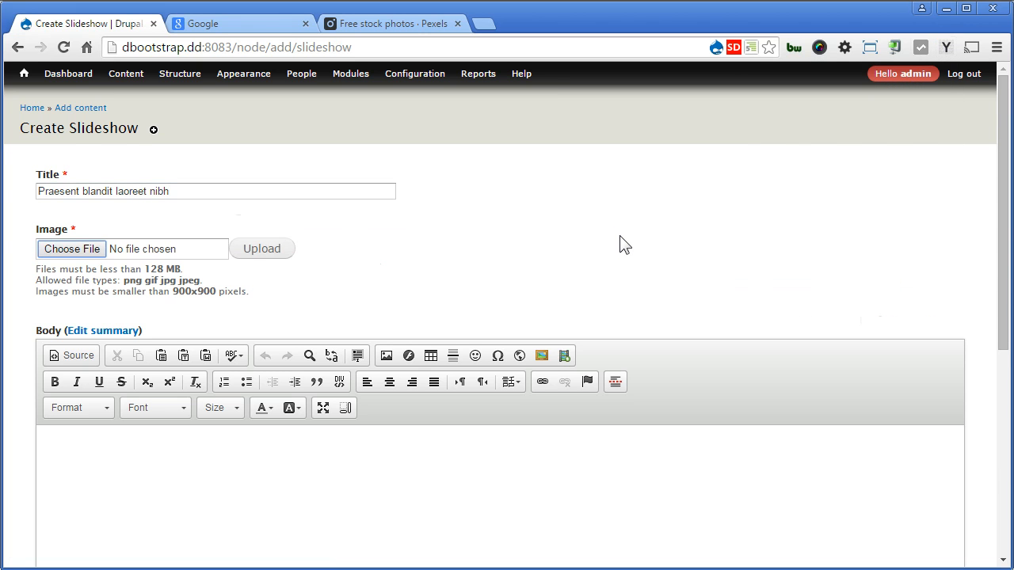
# Choose lights-clouds-dark-car from the car vehicle folder and upload it to the slide's Image field.
pyautogui.click(80, 252)
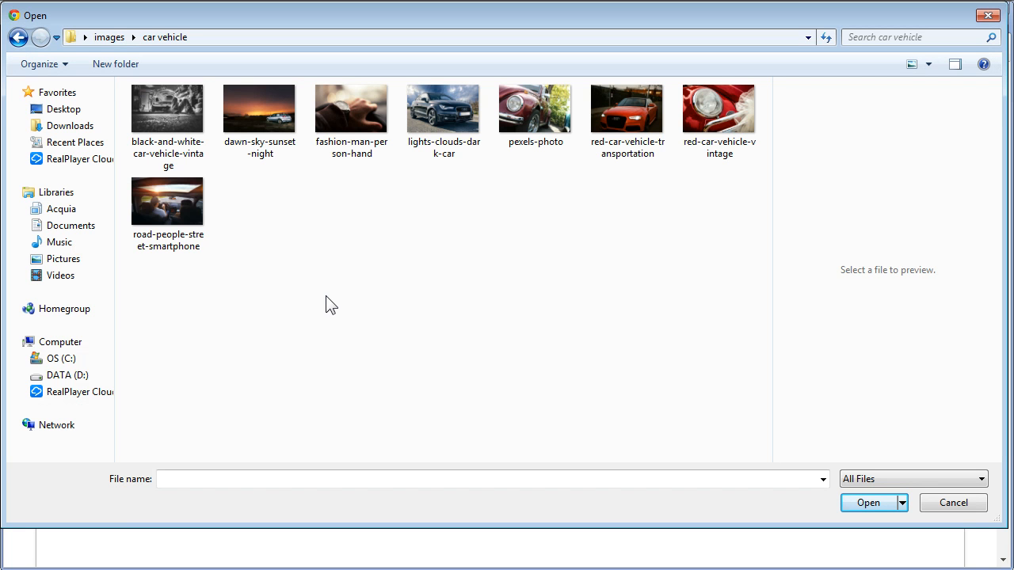
pyautogui.click(440, 106)
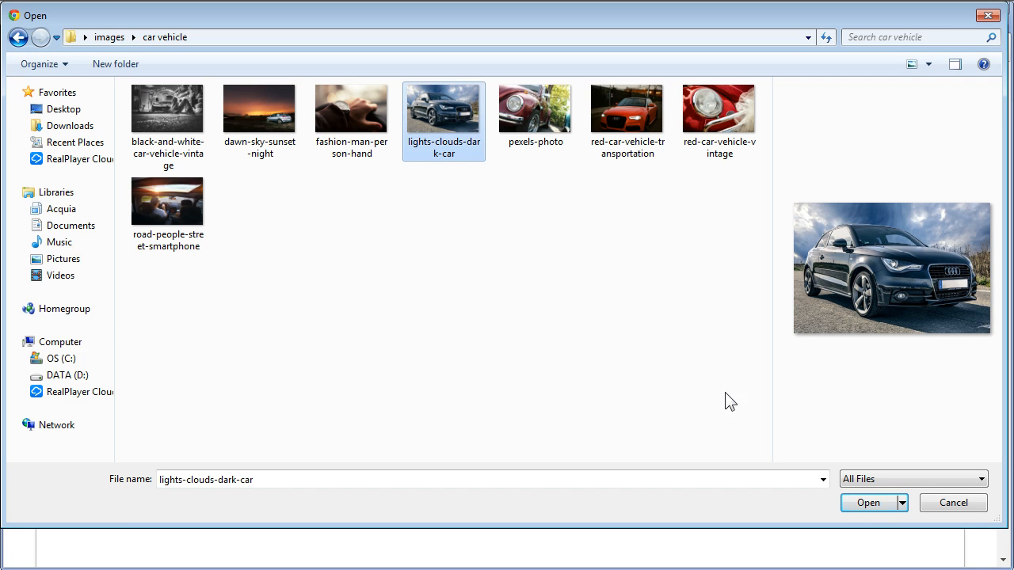
pyautogui.click(874, 506)
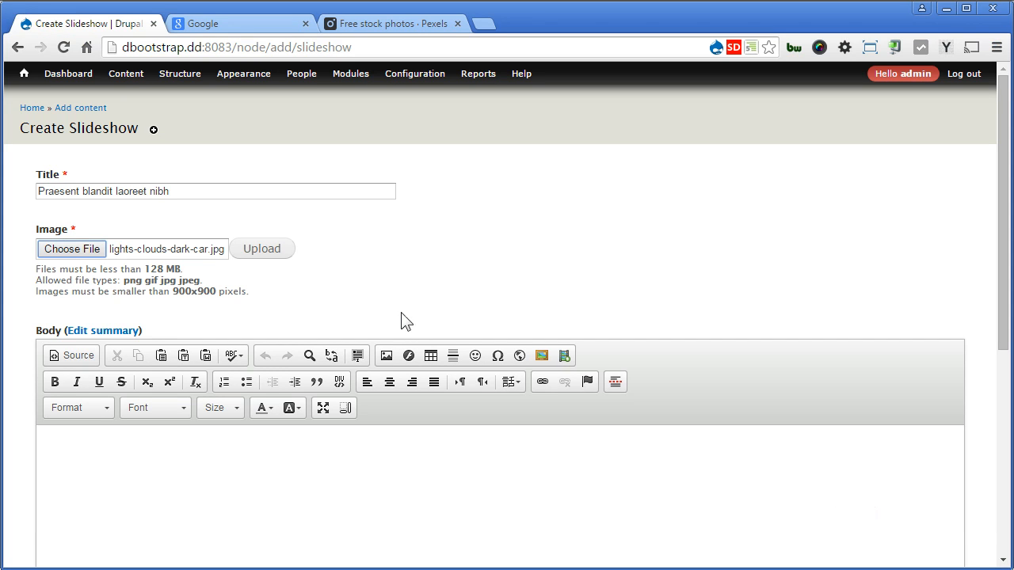
pyautogui.click(264, 250)
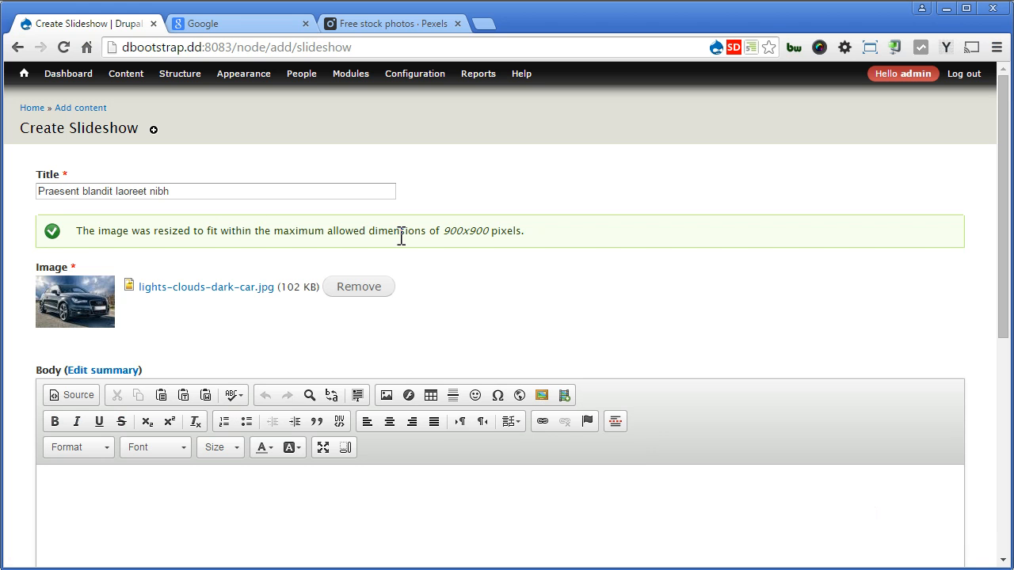
# Switch to the Google page and run an image search for "car".
pyautogui.click(266, 25)
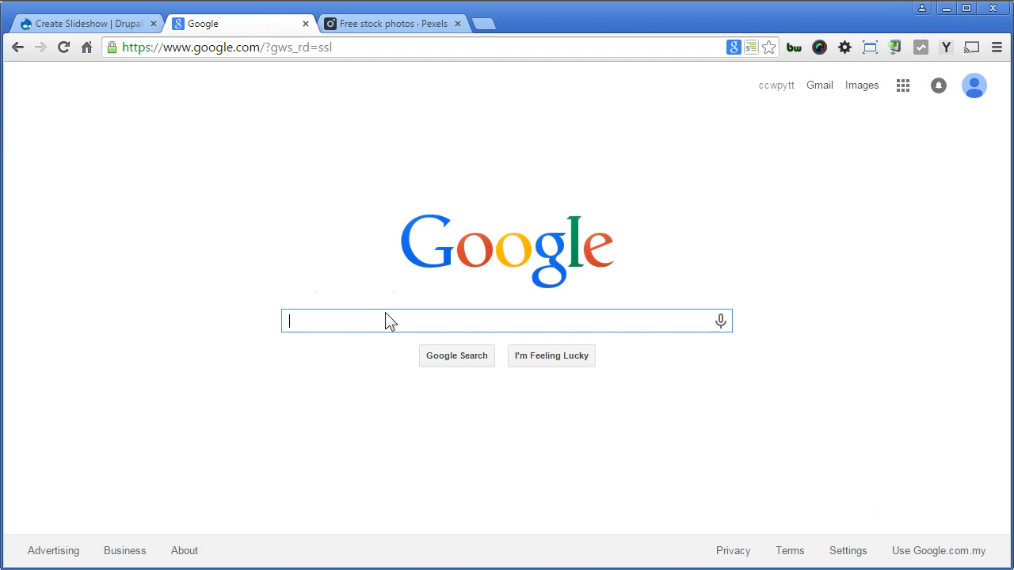
pyautogui.write('car')
pyautogui.press('Return')
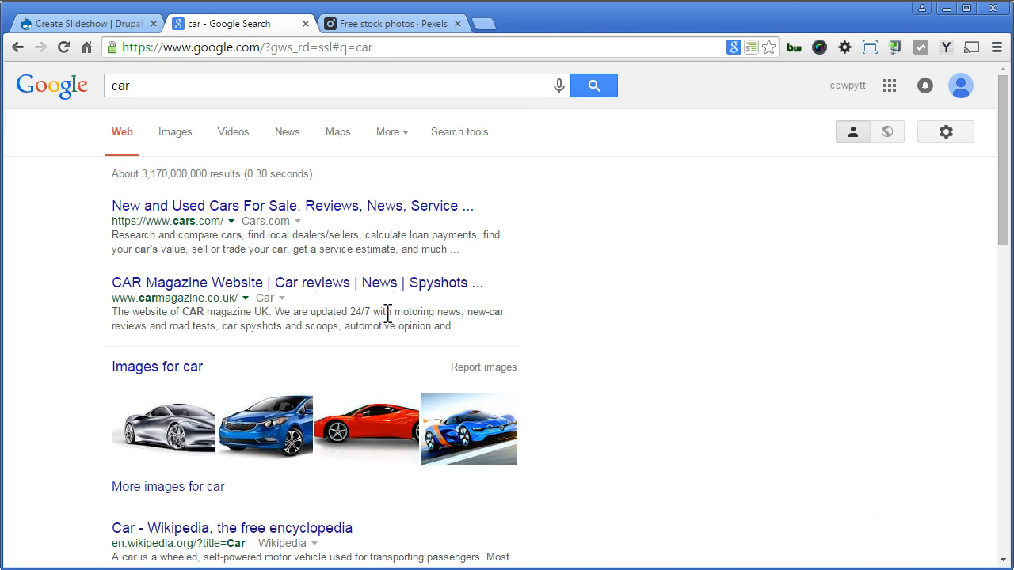
pyautogui.click(175, 135)
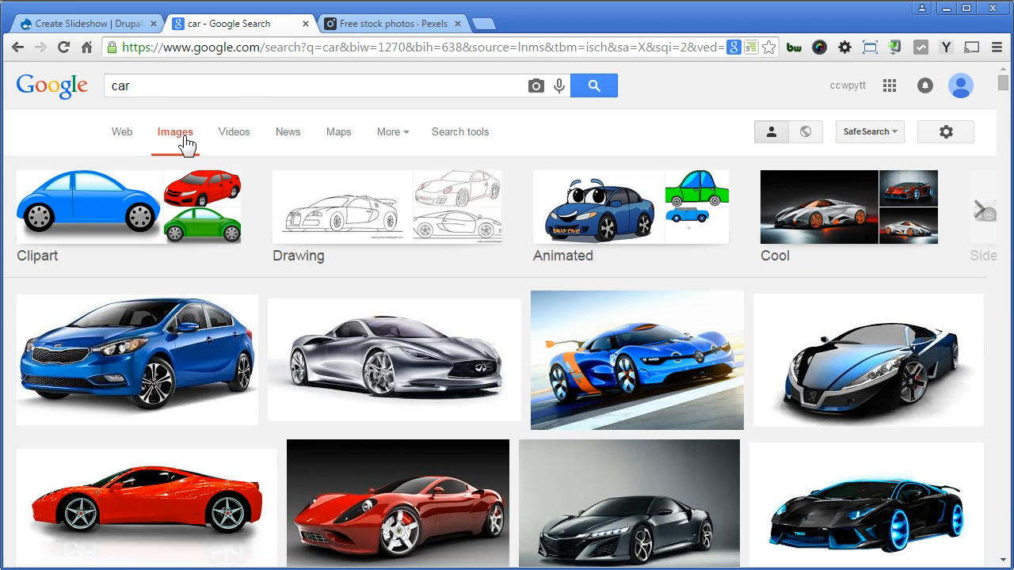
# Show the image sizes on the car image results and restrict them to Large images.
pyautogui.click(456, 141)
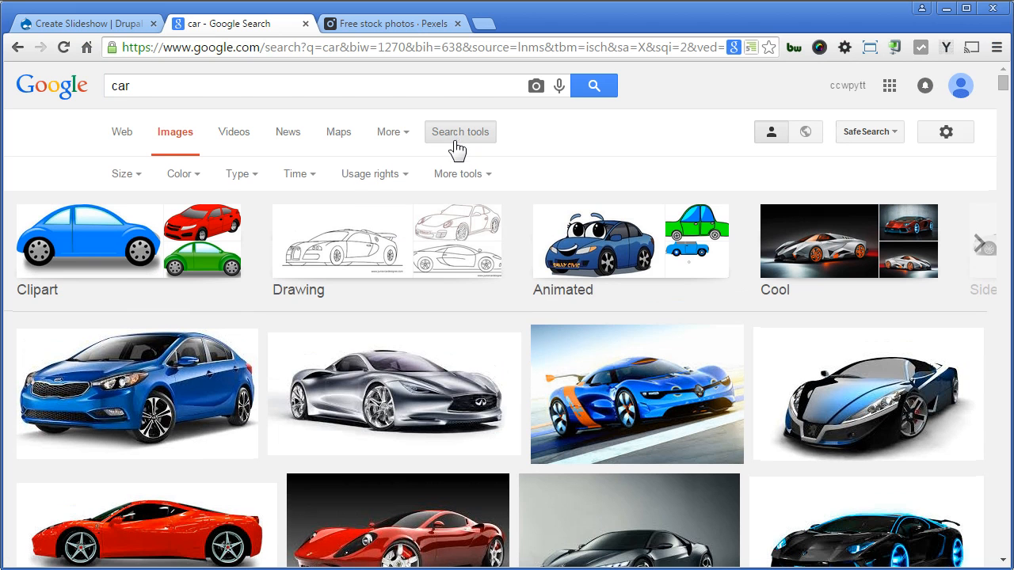
pyautogui.click(457, 176)
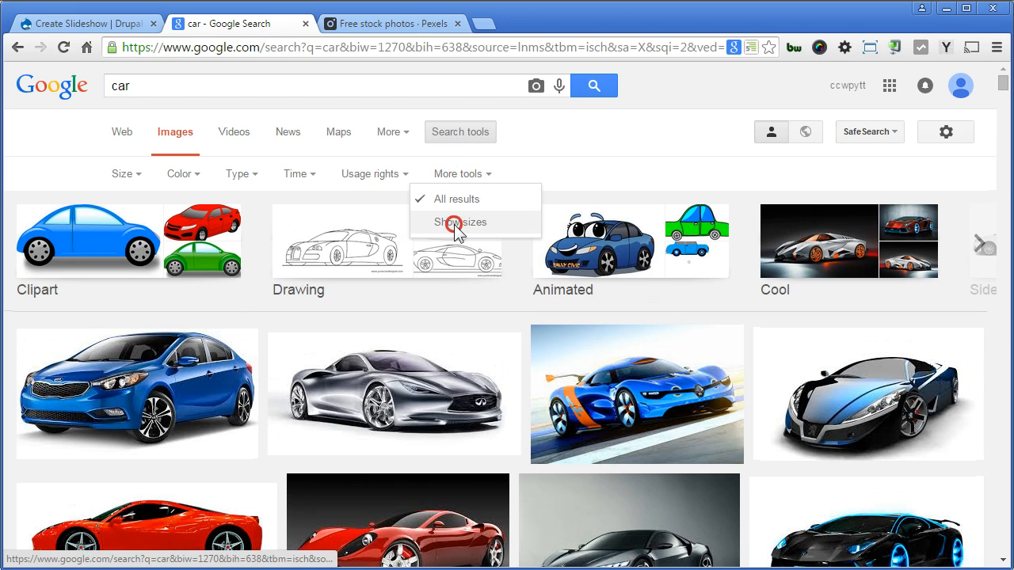
pyautogui.click(458, 235)
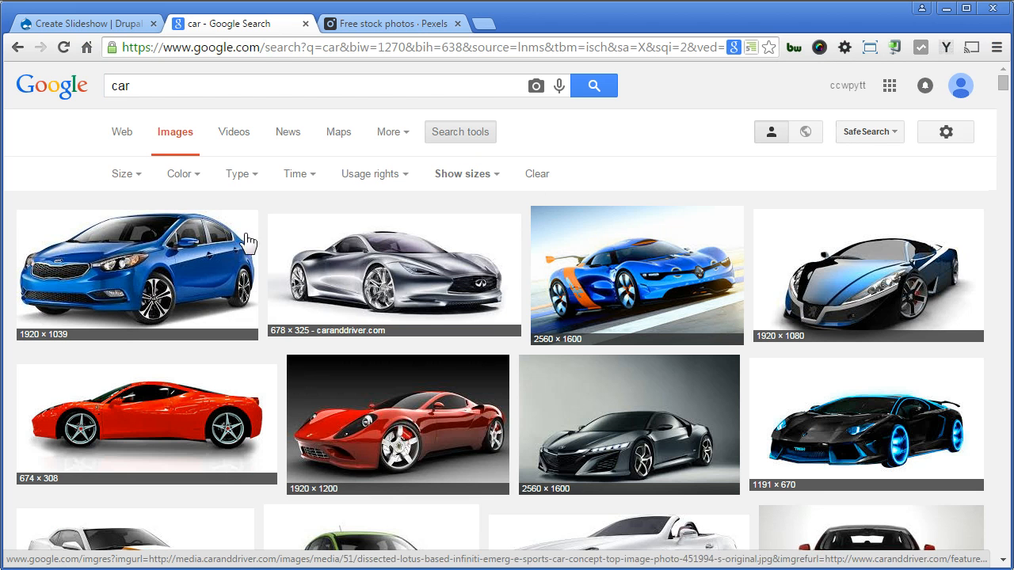
pyautogui.click(134, 174)
pyautogui.click(122, 222)
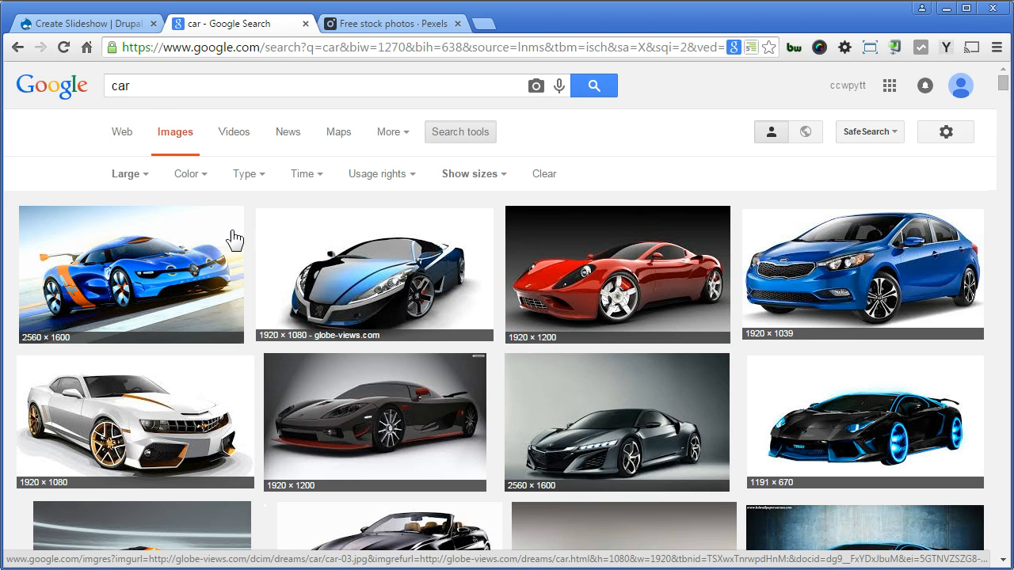
# Search for "food" images, keeping the Large size filter and the displayed sizes.
pyautogui.moveTo(141, 86); pyautogui.dragTo(6, 87)
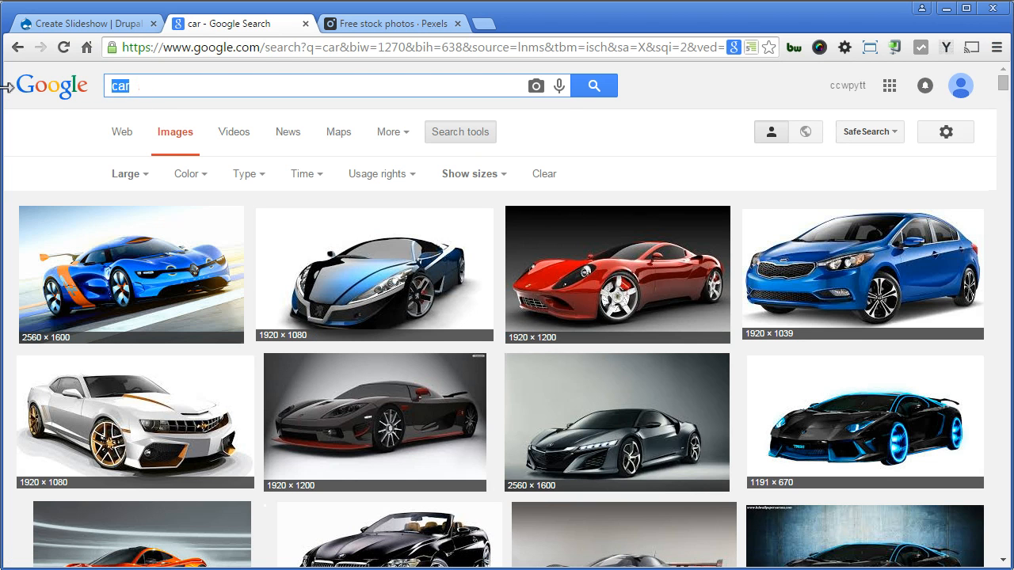
pyautogui.write('food')
pyautogui.press('Return')
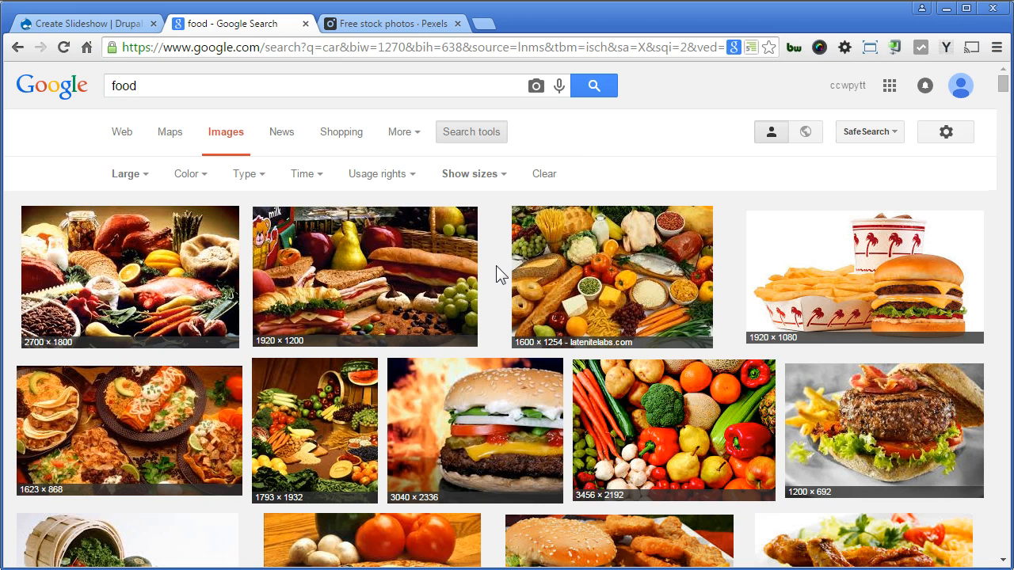
# Switch to the Pexels site and open its photo license page.
pyautogui.click(411, 24)
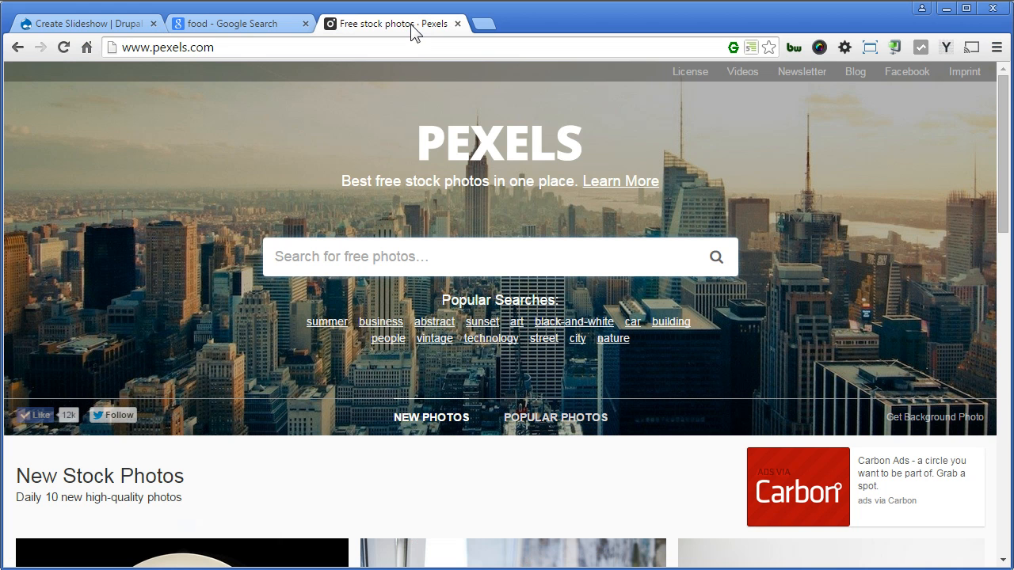
pyautogui.click(690, 72)
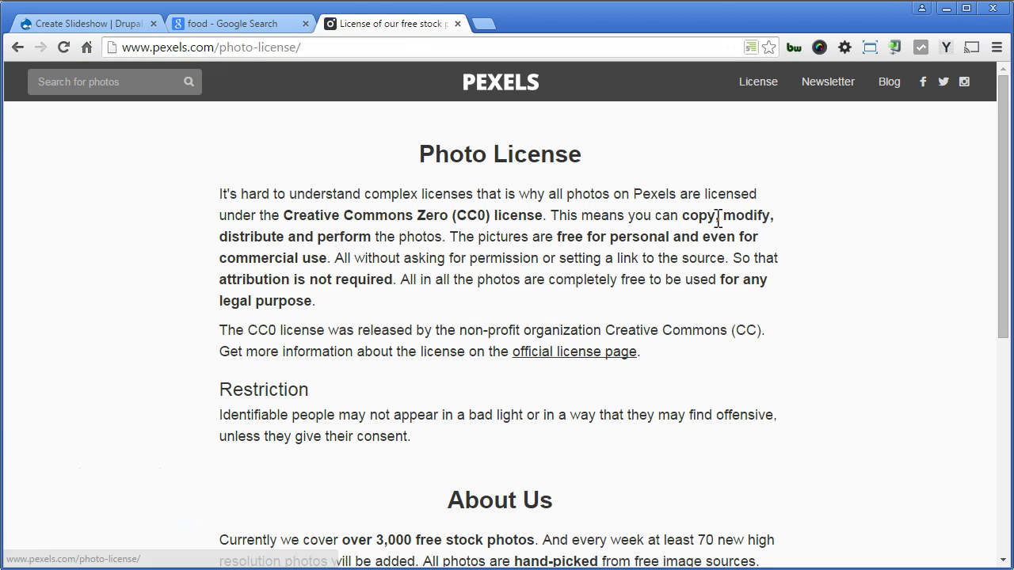
# Search Pexels for "car", open the photo of two people driving on a road, and check its download options.
pyautogui.click(114, 82)
pyautogui.write('car')
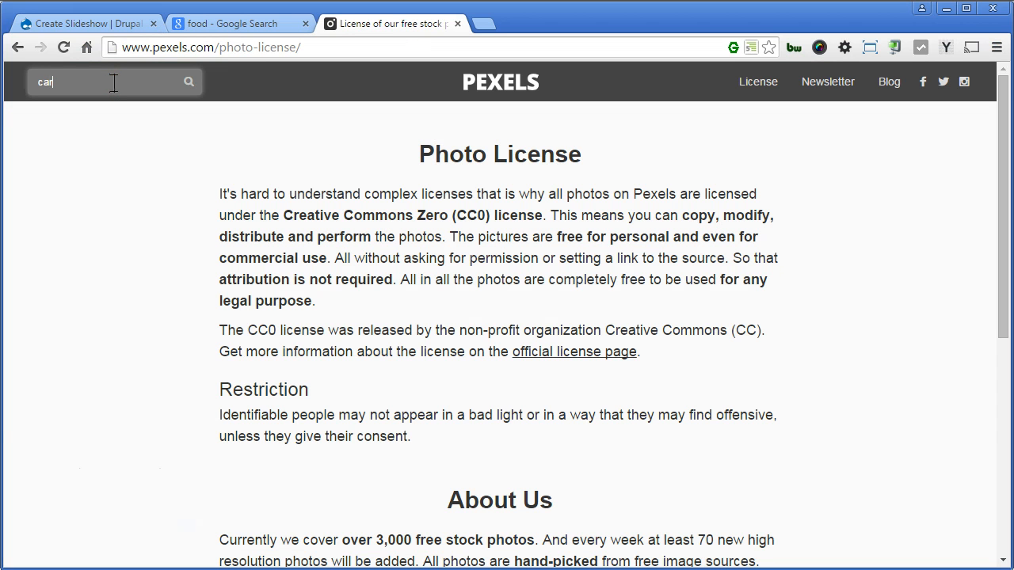
pyautogui.press('Return')
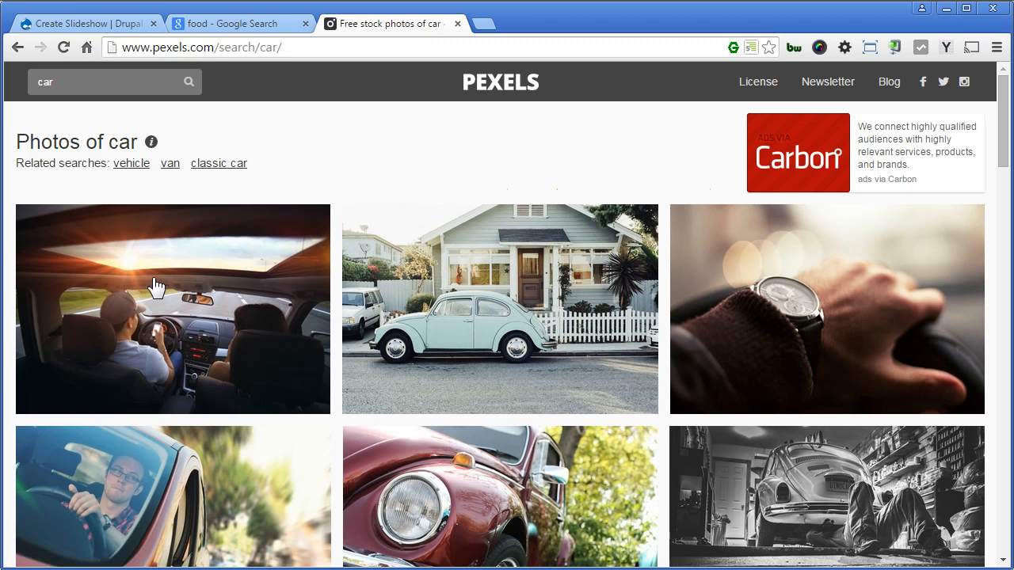
pyautogui.click(153, 282)
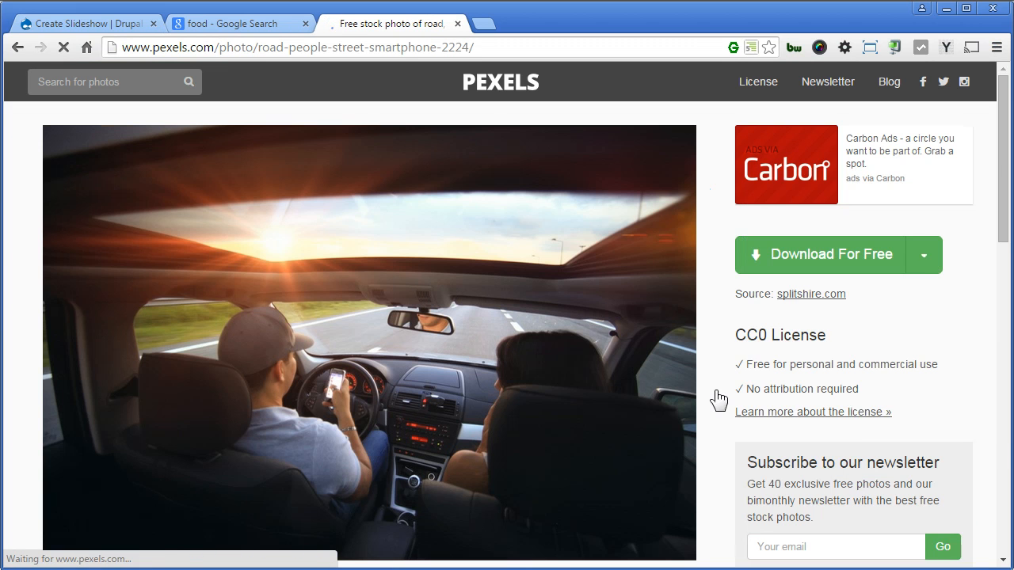
pyautogui.click(927, 265)
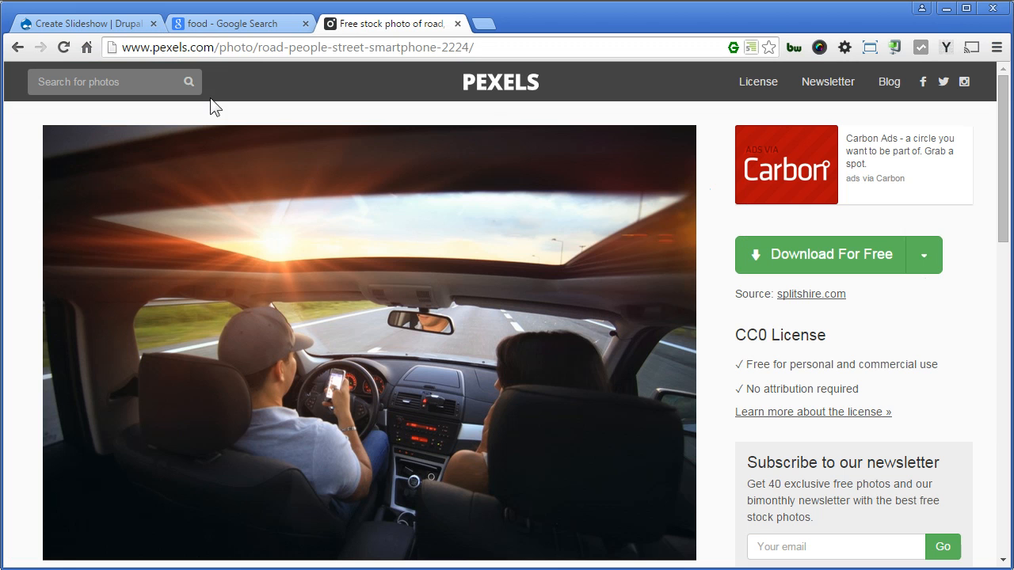
# Back in the Slideshow form, enter the body "In auctor lobortis lacus. Maecenas ullamcorper, dui et placerat feugiat." and save the slide.
pyautogui.click(118, 24)
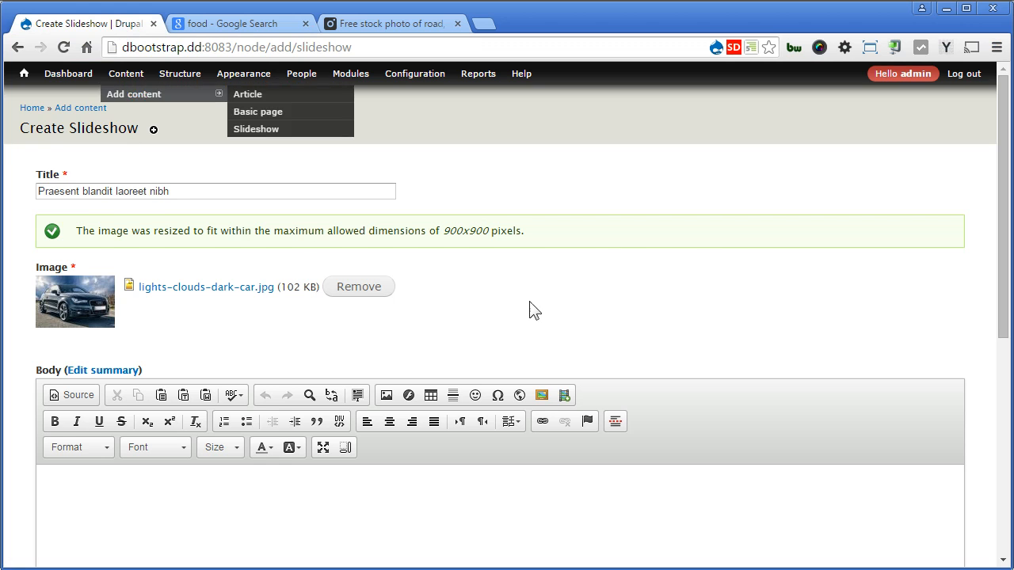
pyautogui.scroll(-2, 547, 313)
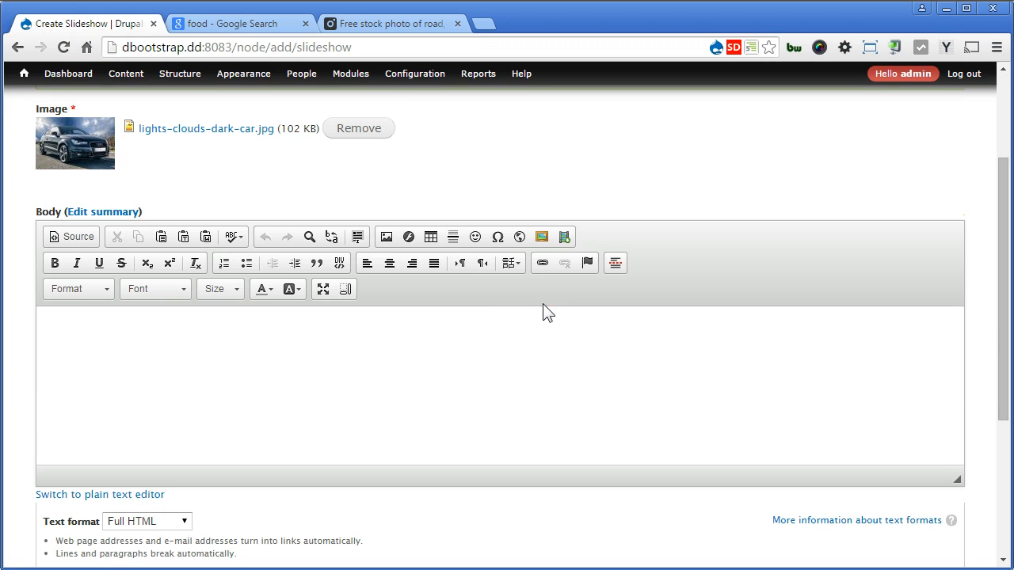
pyautogui.click(454, 333)
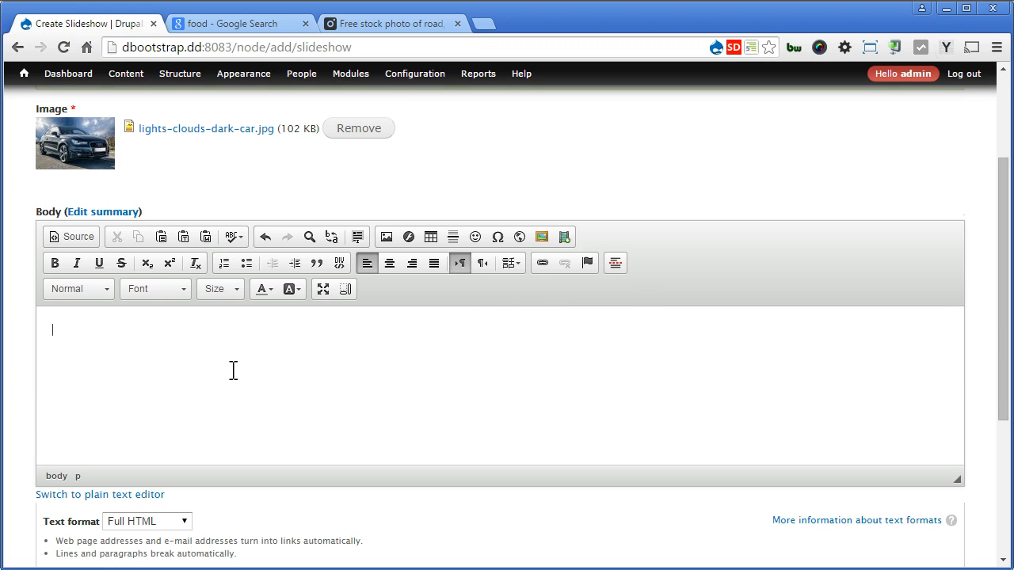
pyautogui.write('In auctor lobortis lacus. Maecenas ullamcorper, dui et placerat feugiat.')
pyautogui.scroll(1, 472, 406)
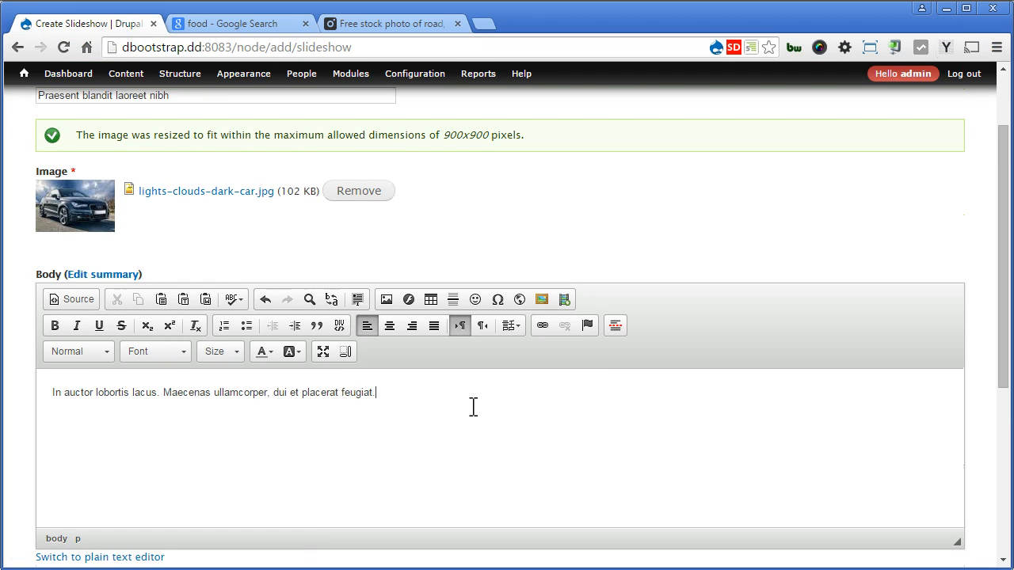
pyautogui.scroll(-4, 473, 407)
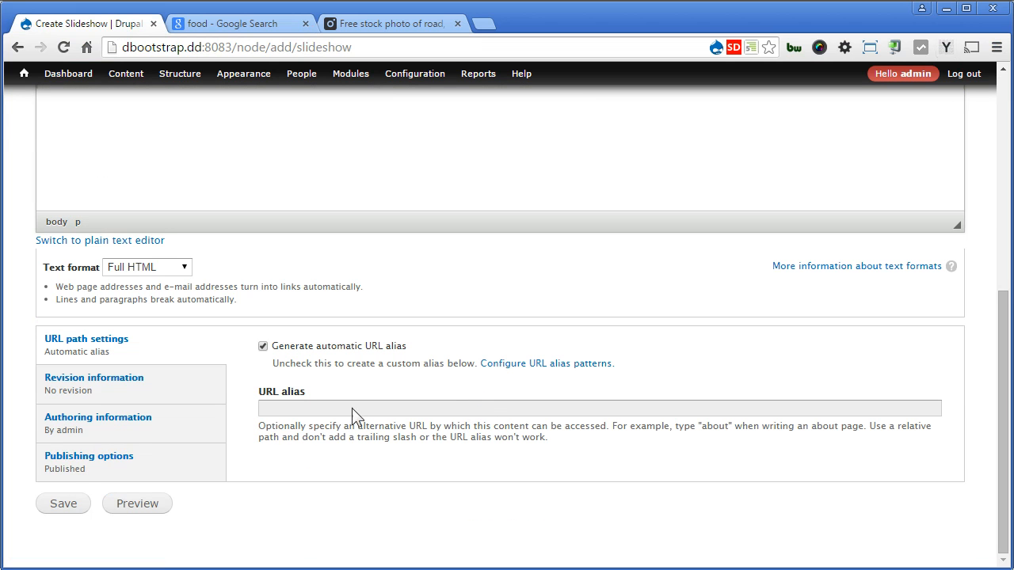
pyautogui.click(44, 505)
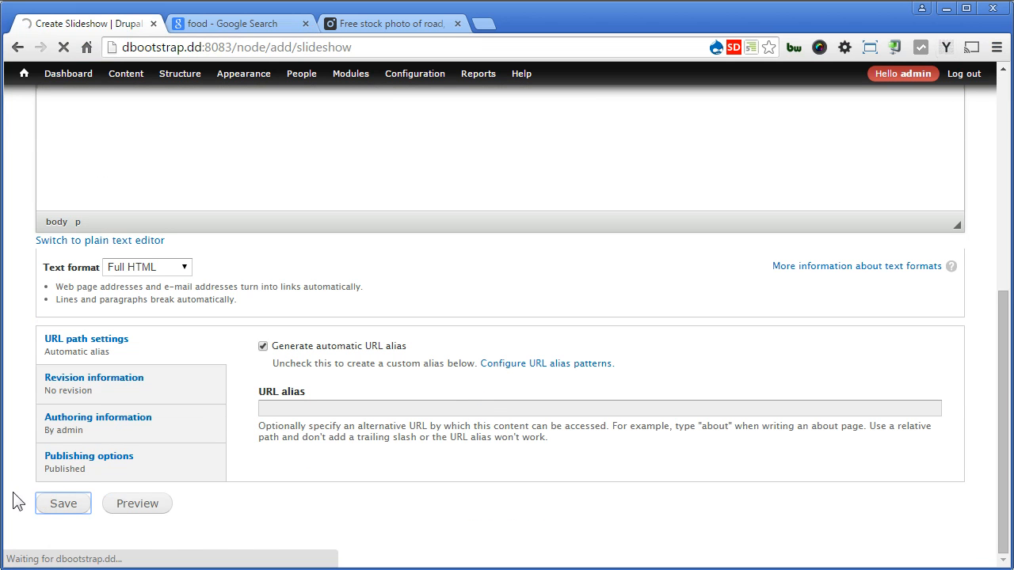
pyautogui.scroll(-3, 16, 501)
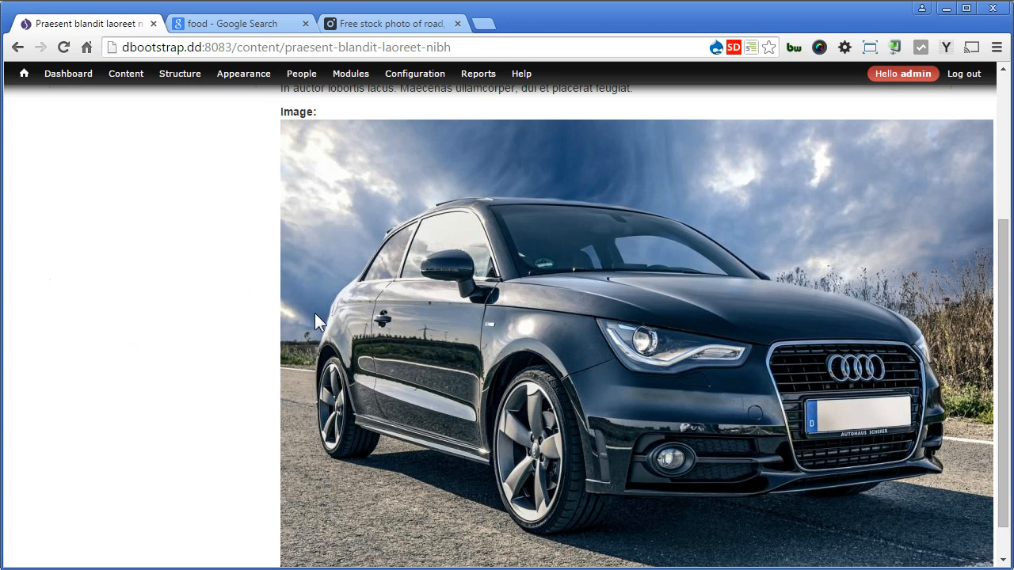
# In the Slideshow content type's display settings, set the Image field's image style to Large (480x480) and update it.
pyautogui.moveTo(183, 79)
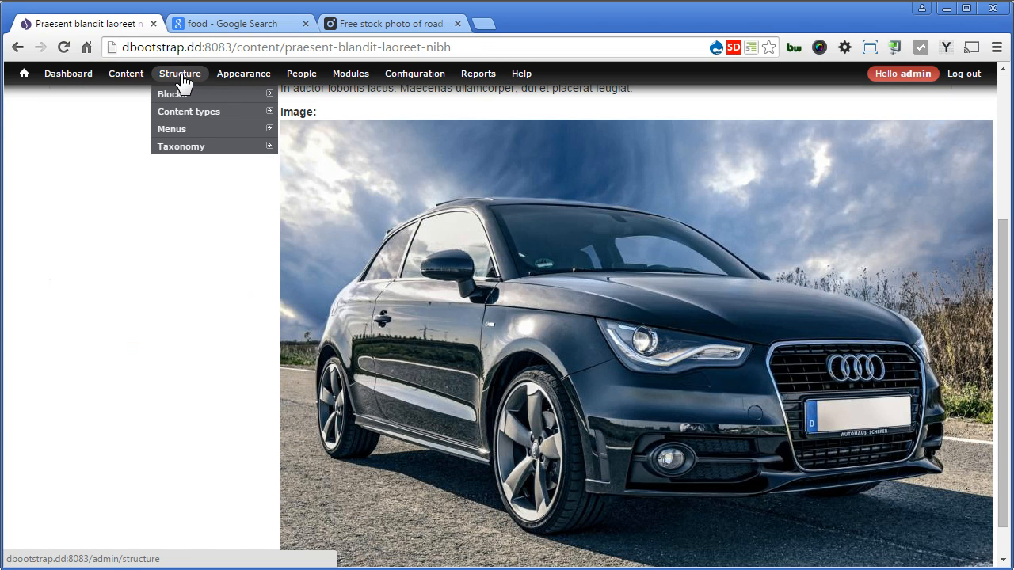
pyautogui.moveTo(193, 120)
pyautogui.moveTo(363, 166)
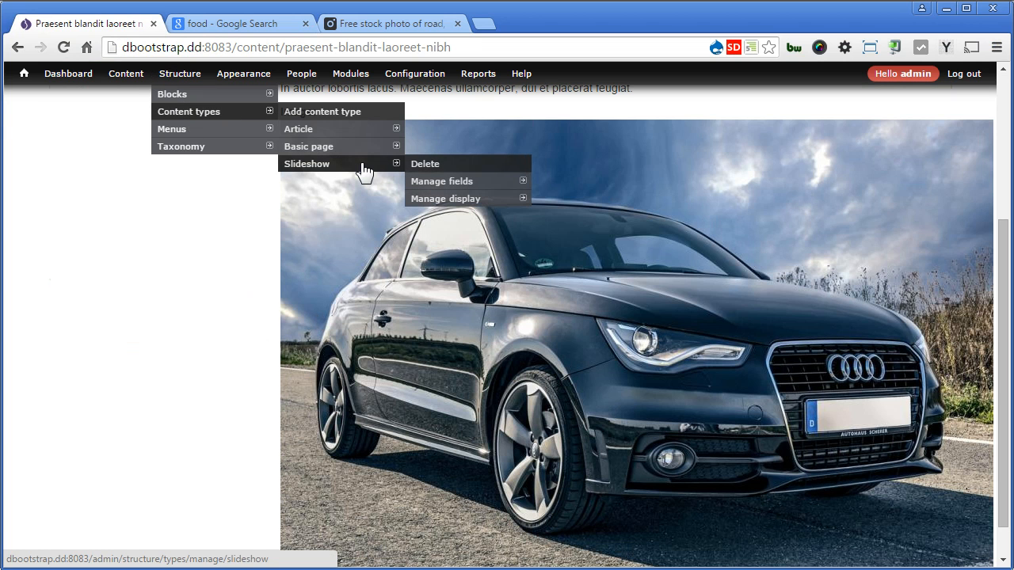
pyautogui.click(468, 199)
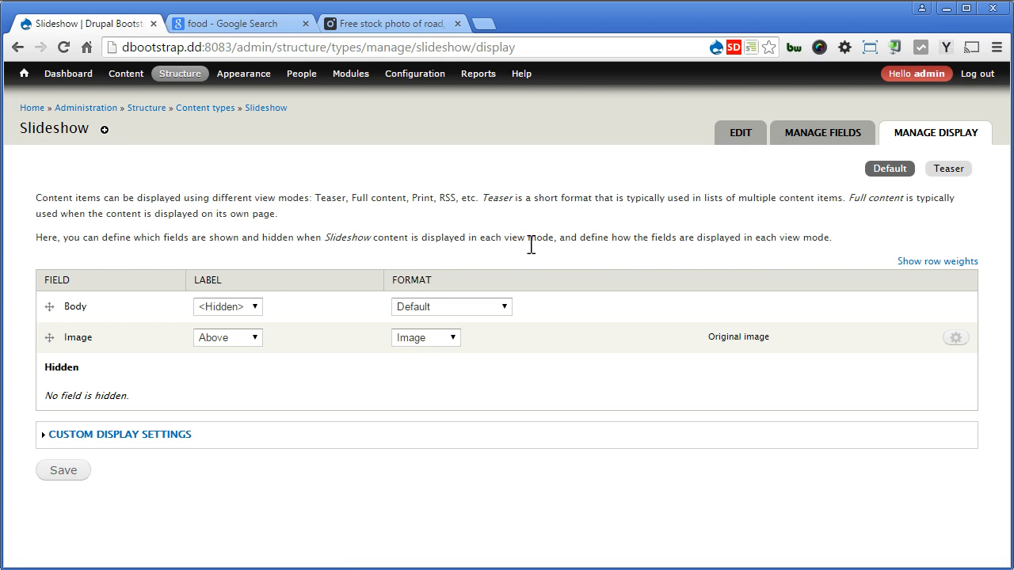
pyautogui.click(955, 339)
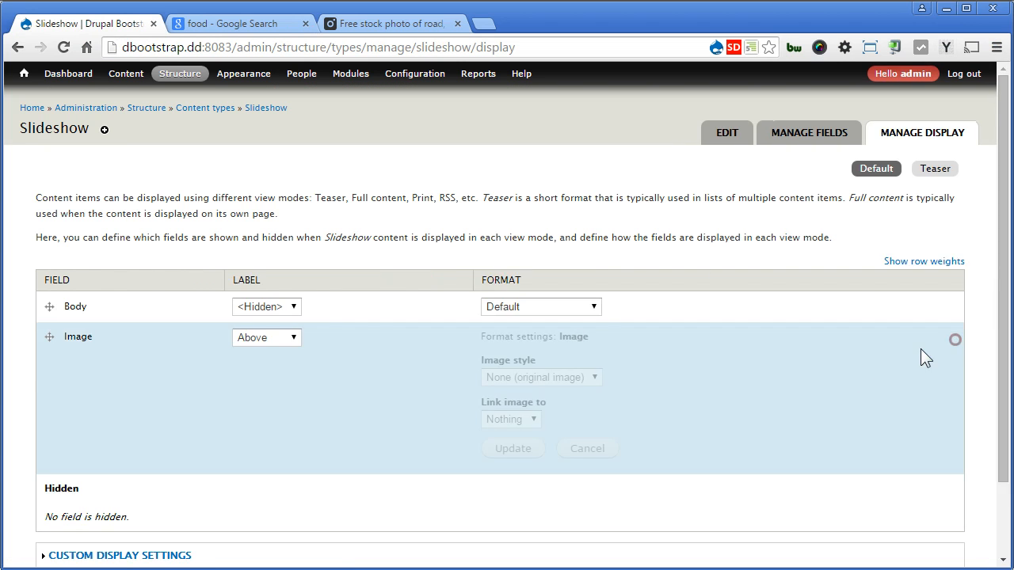
pyautogui.click(581, 377)
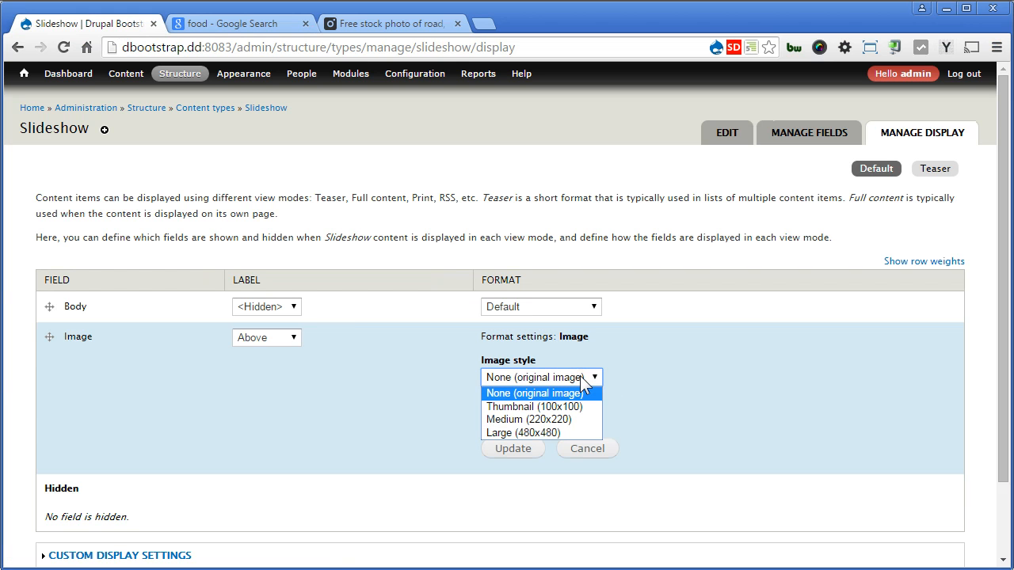
pyautogui.click(547, 433)
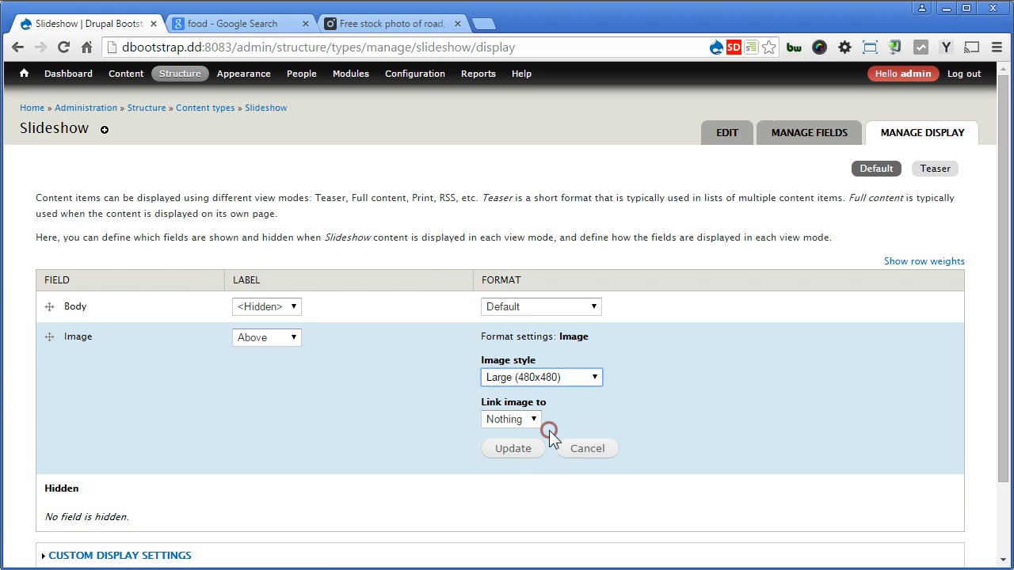
pyautogui.click(520, 449)
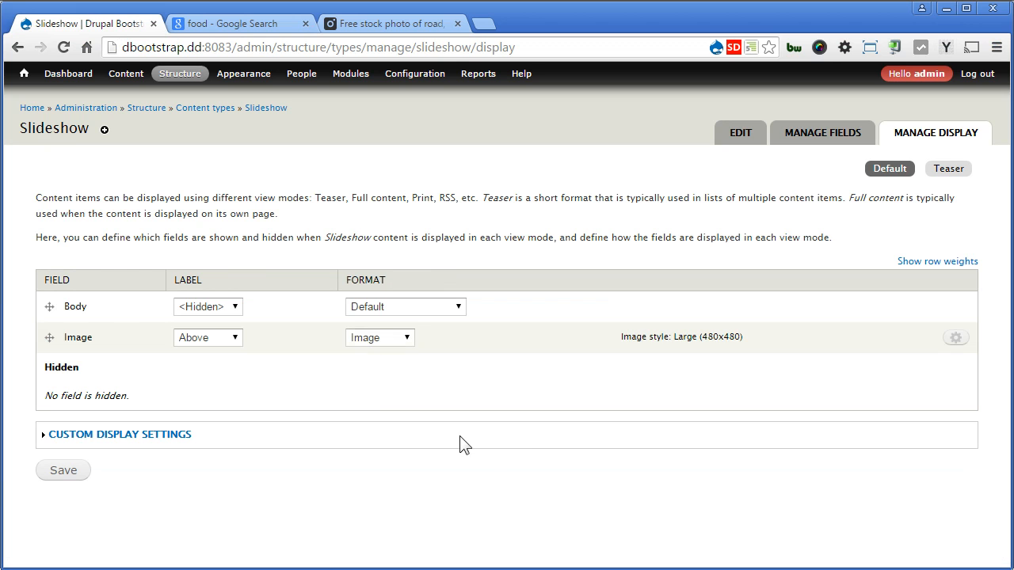
# Move the Image field above Body in the Slideshow display and save the display settings.
pyautogui.moveTo(49, 336); pyautogui.dragTo(51, 311)
pyautogui.click(63, 513)
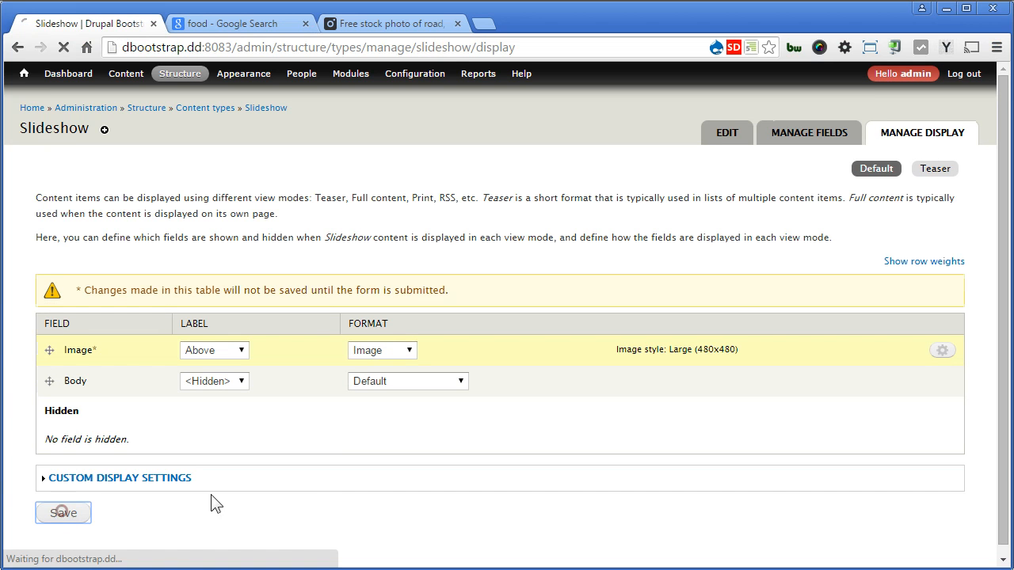
# From the site's content list, open the slide "Praesent blandit laoreet nibh" to check its display.
pyautogui.click(127, 73)
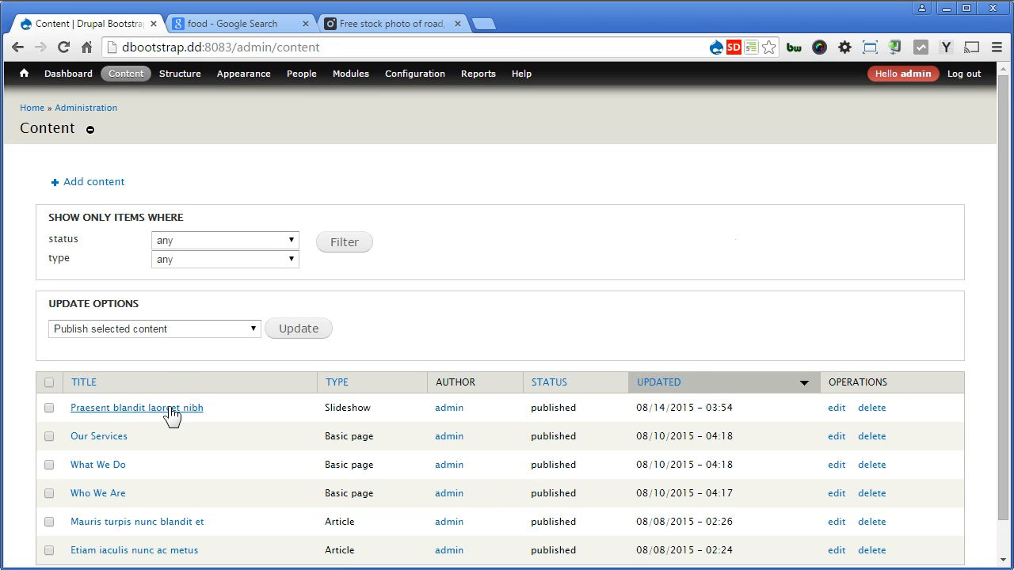
pyautogui.click(170, 409)
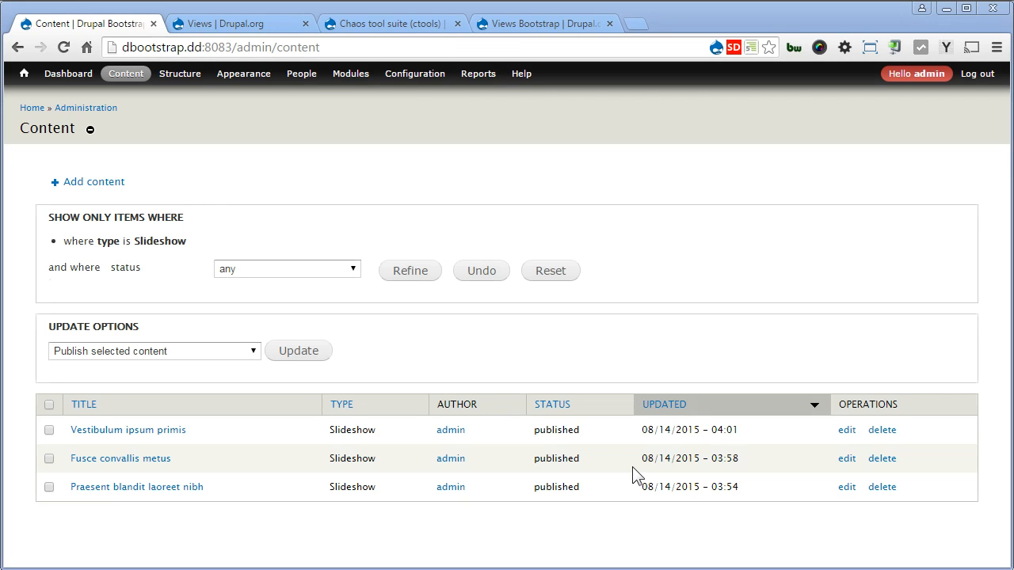
# Review the Views, Chaos tool suite (ctools) and Views Bootstrap project pages on Drupal.org, including the Views Bootstrap requirements.
pyautogui.click(267, 21)
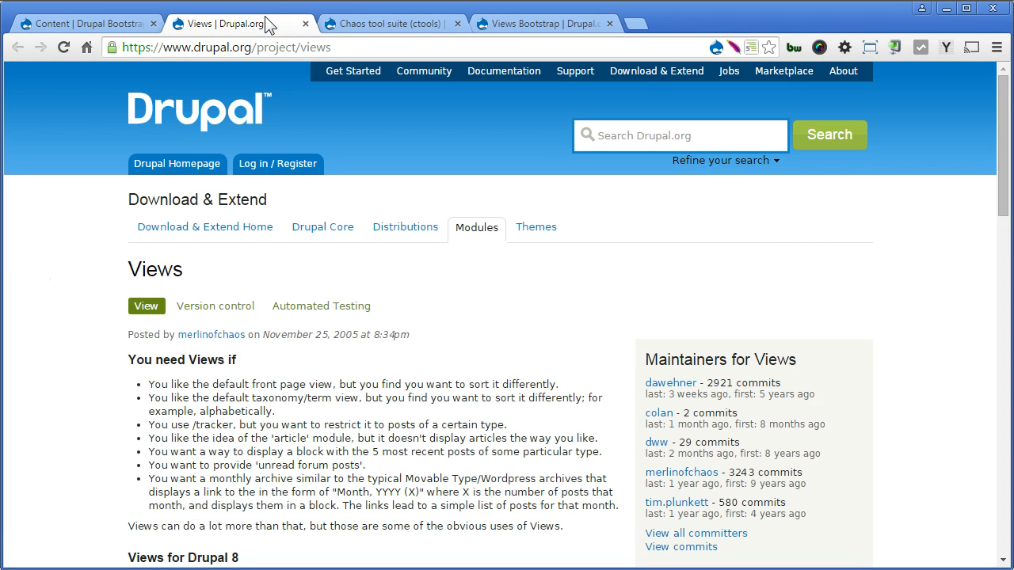
pyautogui.click(369, 22)
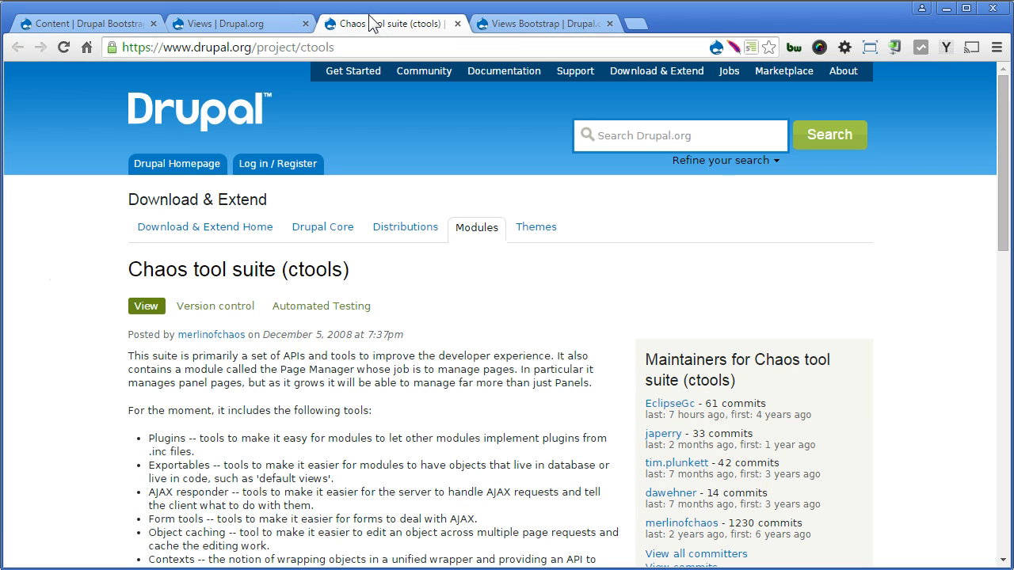
pyautogui.click(527, 24)
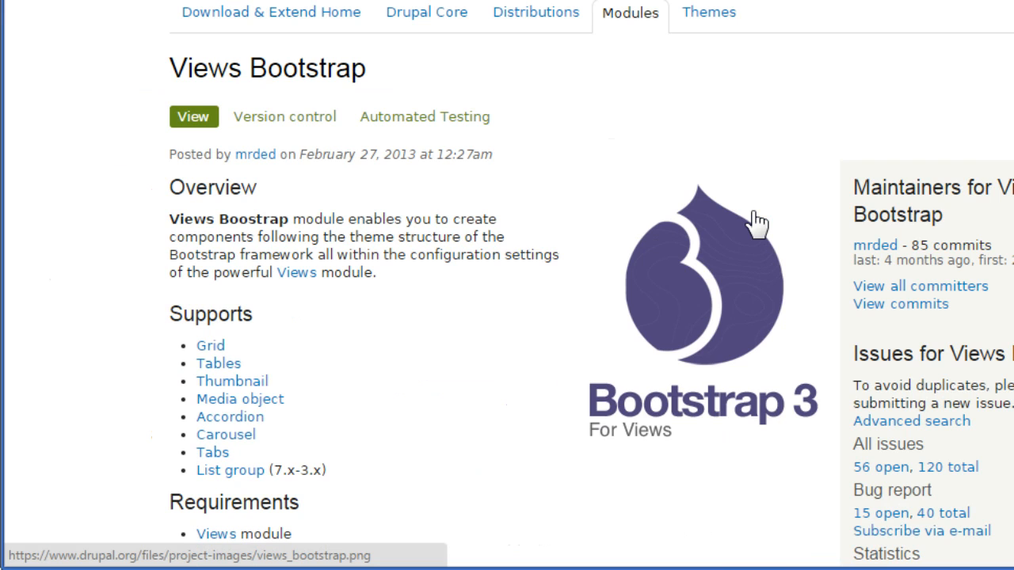
pyautogui.scroll(-3, 757, 223)
pyautogui.click(168, 292)
pyautogui.moveTo(171, 293); pyautogui.dragTo(310, 290)
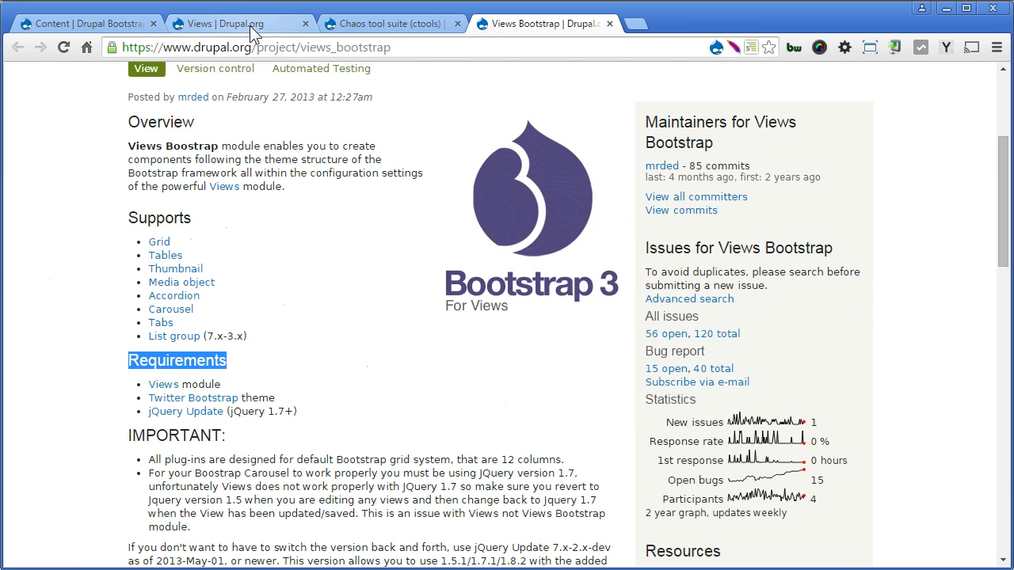
pyautogui.click(249, 23)
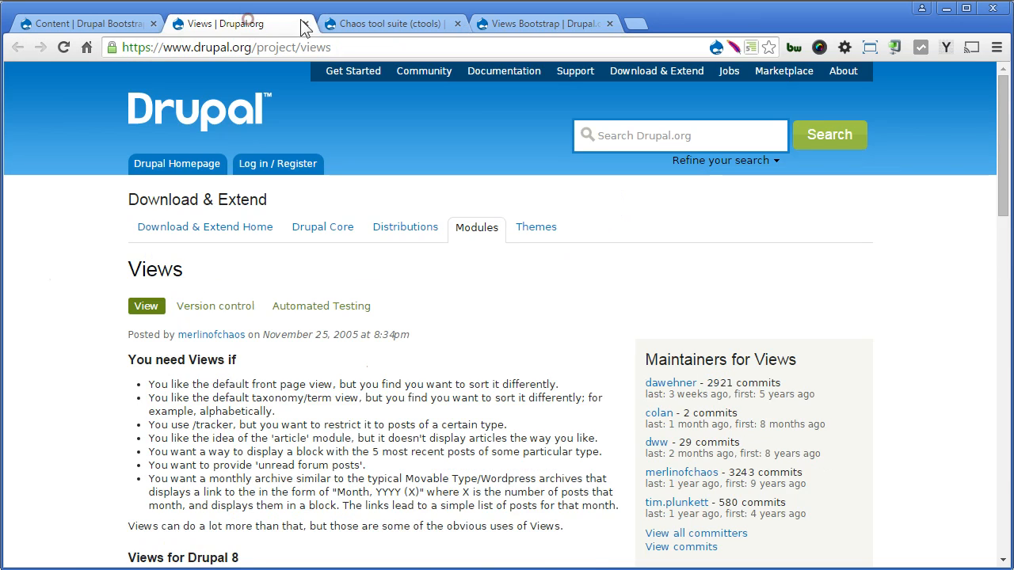
pyautogui.click(351, 22)
pyautogui.click(523, 23)
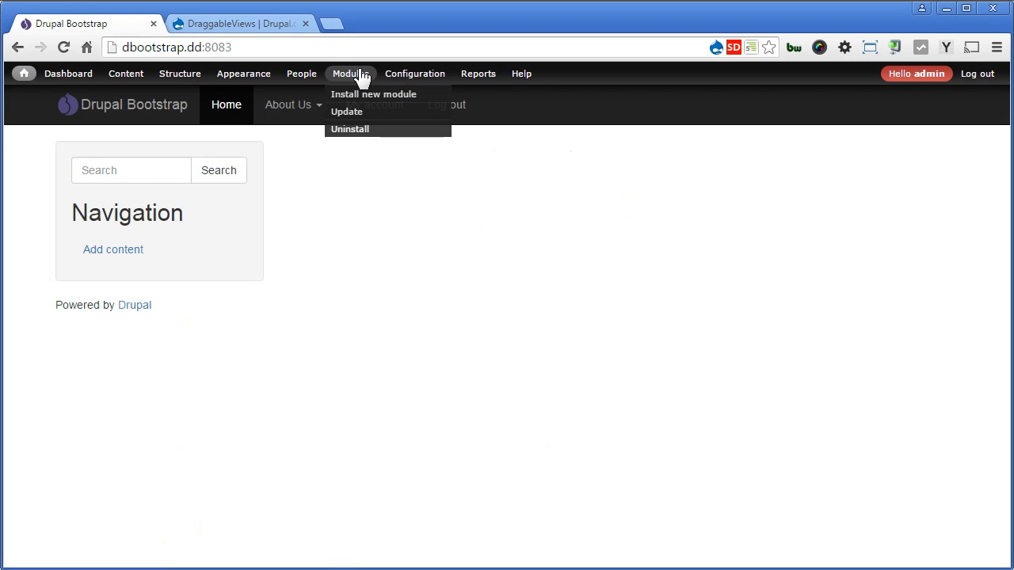
# In the site's module list, filter for "views" and switch on Views, Views Bootstrap and Views UI.
pyautogui.click(385, 96)
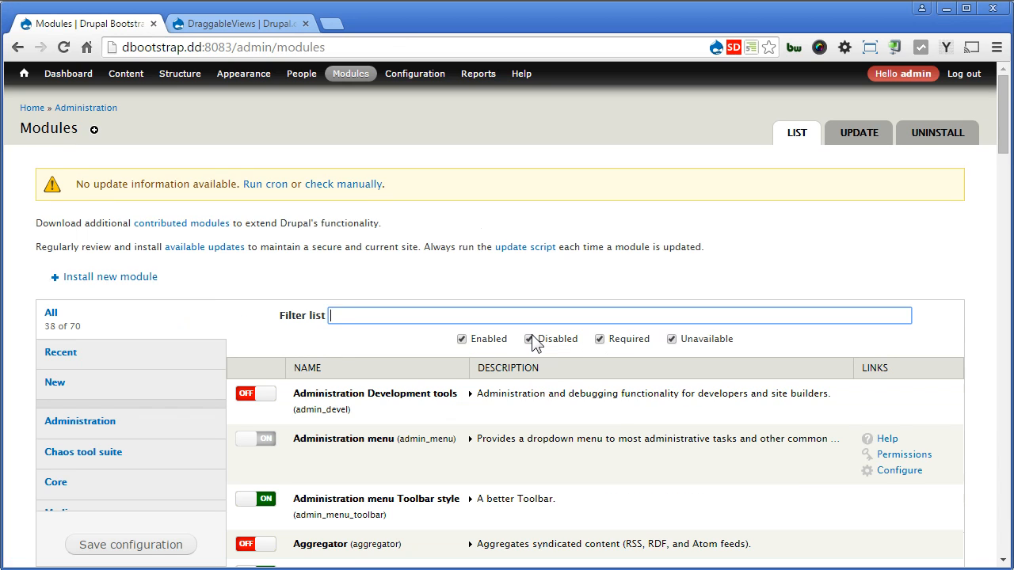
pyautogui.write('views')
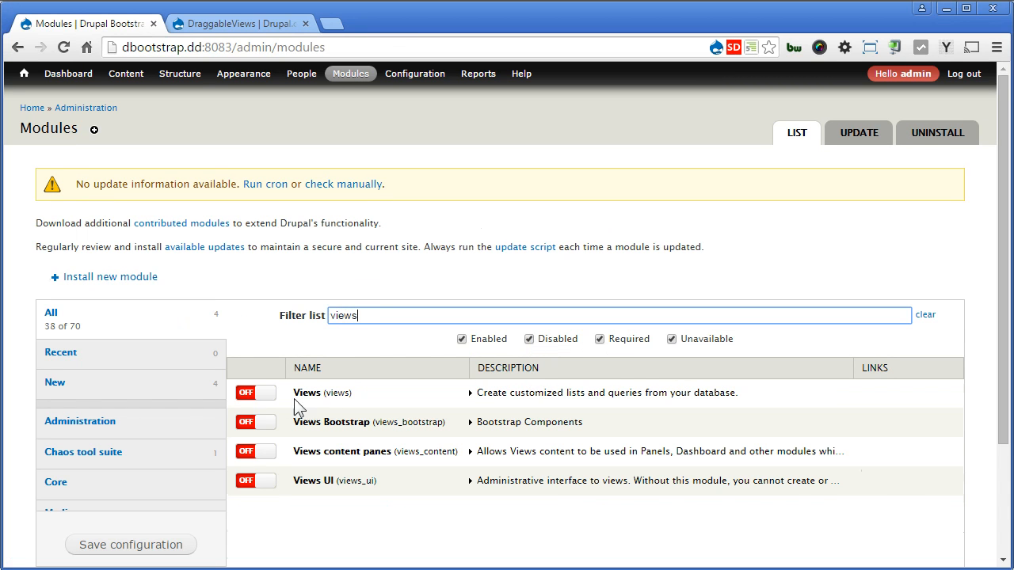
pyautogui.click(246, 393)
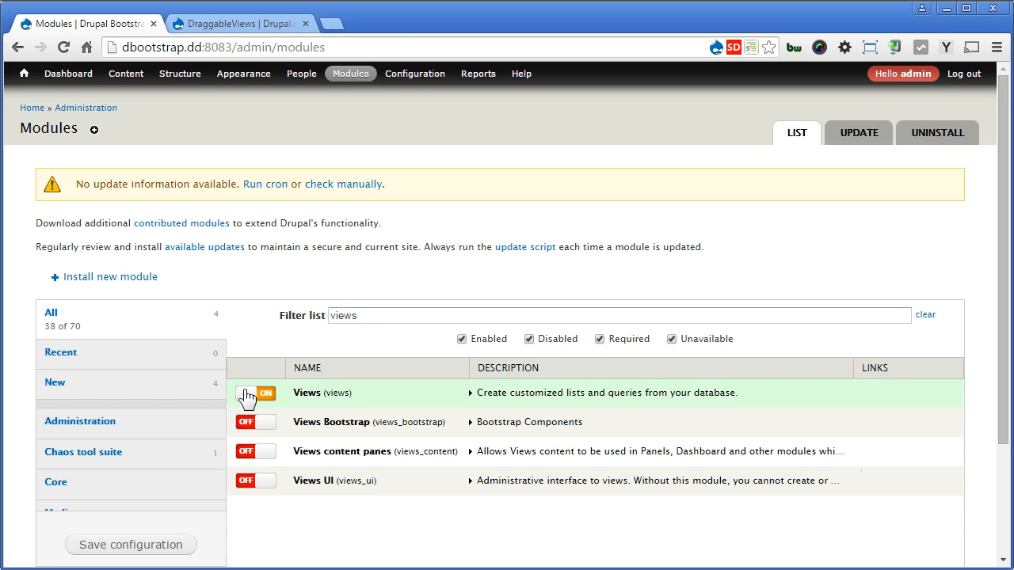
pyautogui.click(248, 425)
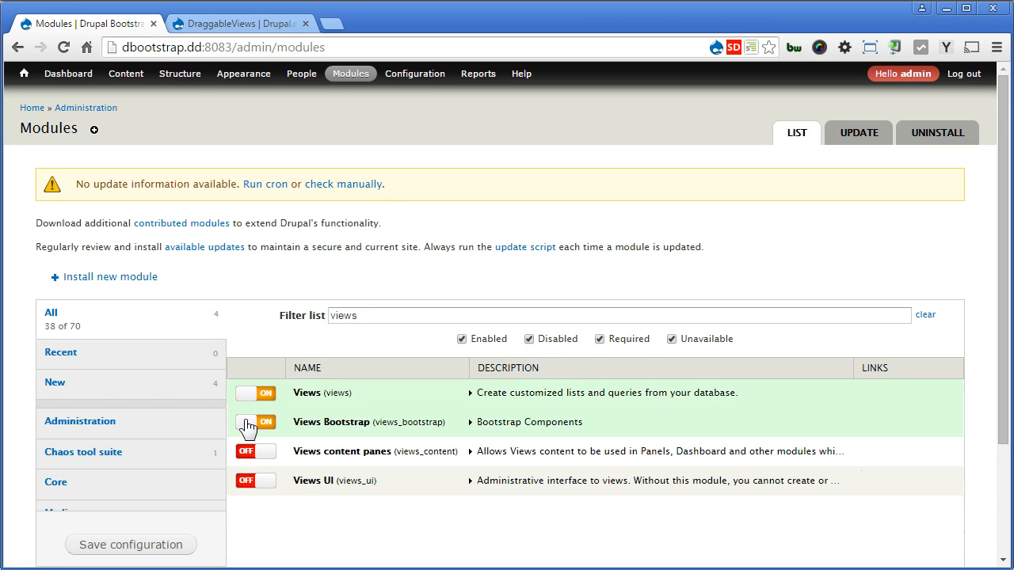
pyautogui.click(252, 487)
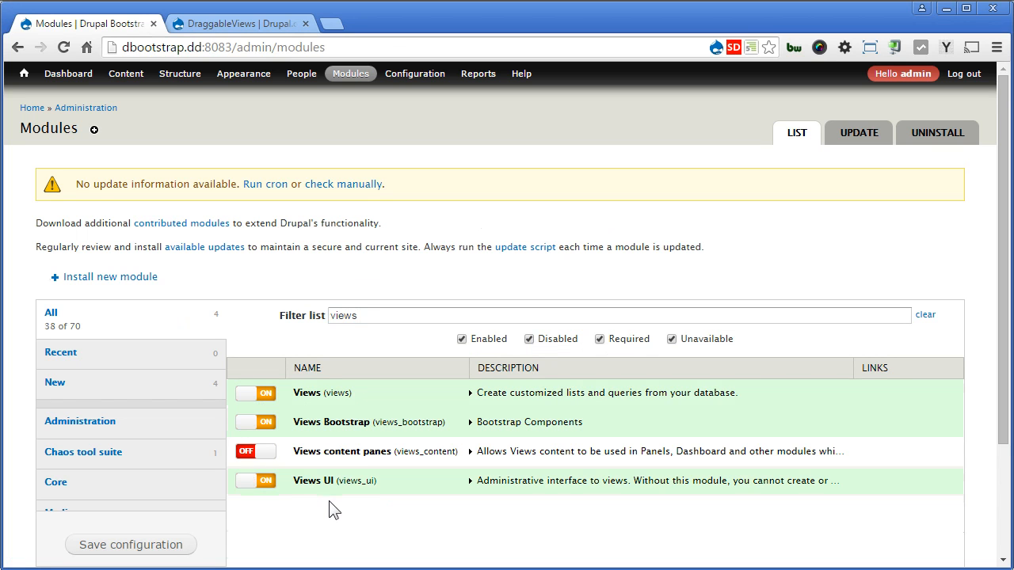
# Filter the modules for "ctools", switch on Chaos tools and save the module configuration.
pyautogui.moveTo(363, 316); pyautogui.dragTo(317, 320)
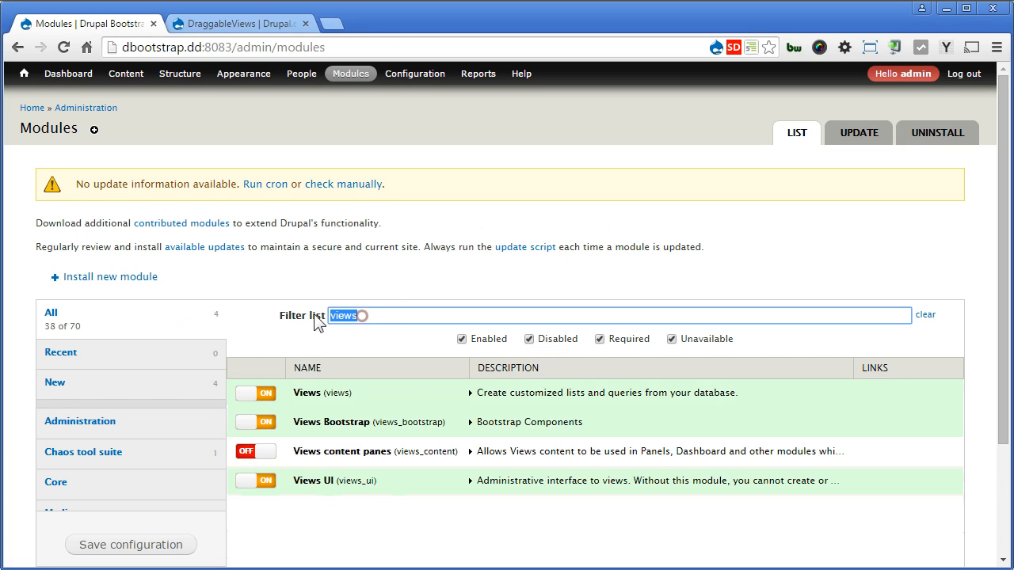
pyautogui.write('ctools')
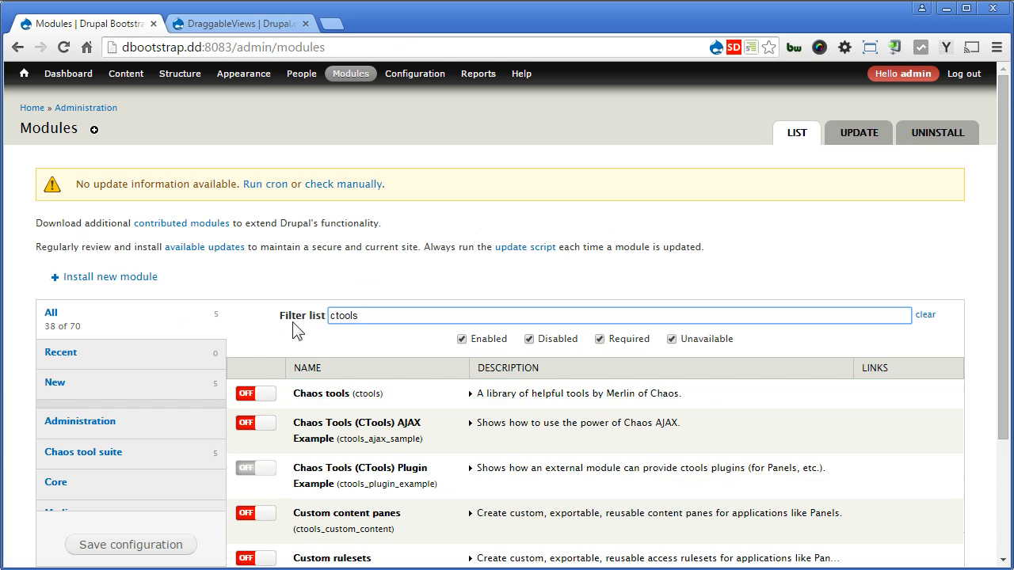
pyautogui.click(246, 395)
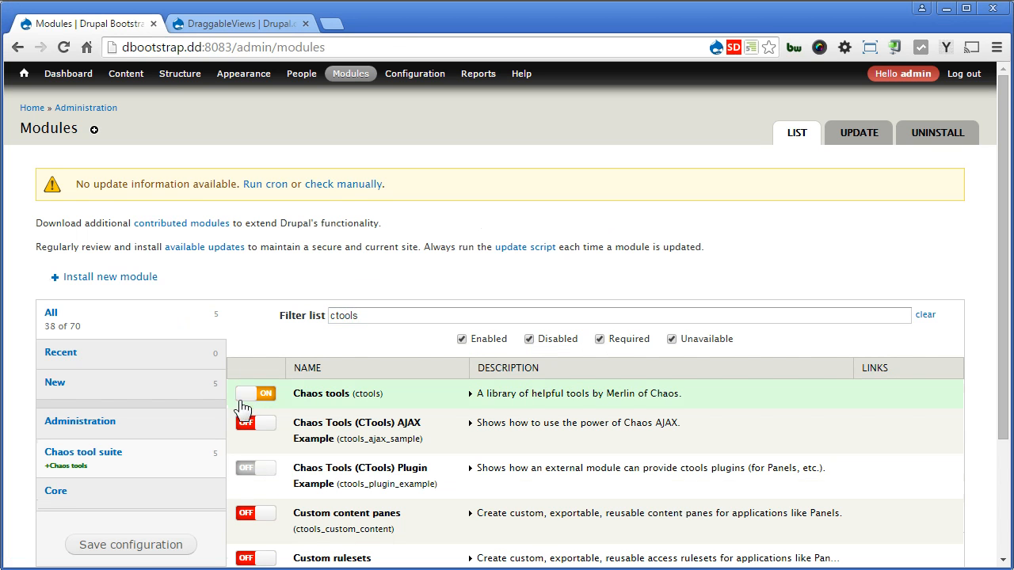
pyautogui.click(130, 545)
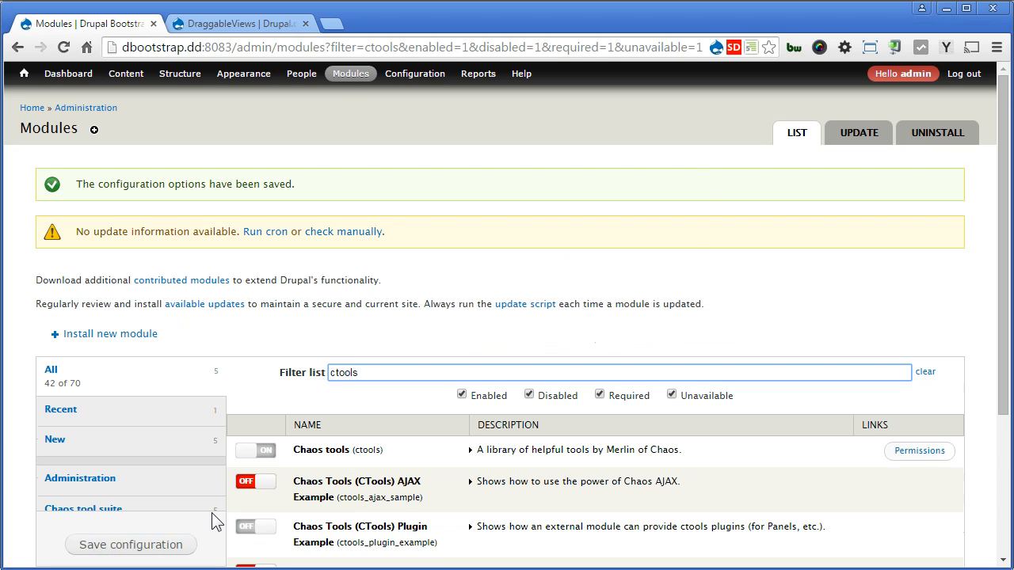
# Go to the image styles administration page and create a new style named Slideshow.
pyautogui.hotkey('alt', 'd')
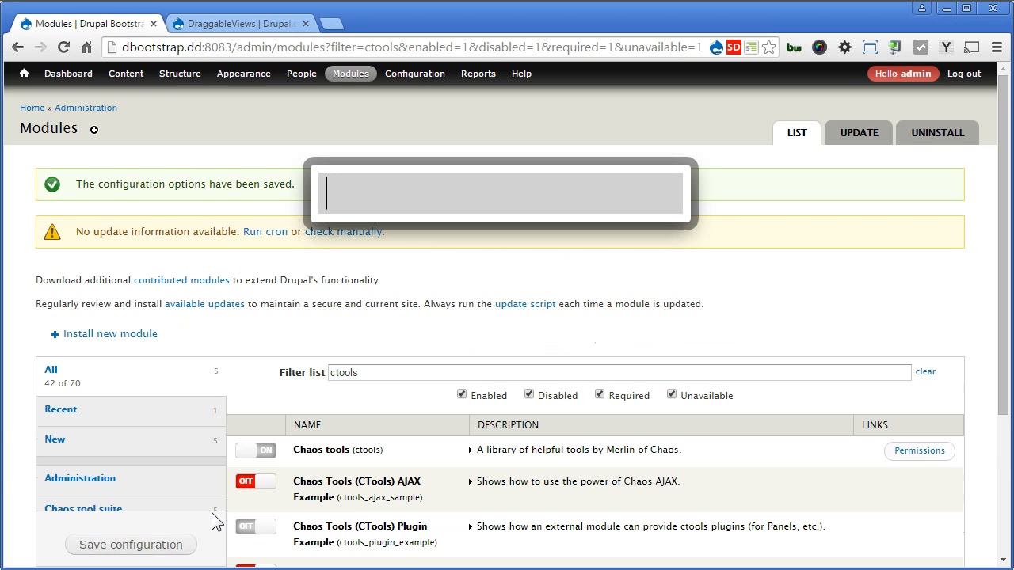
pyautogui.write('image')
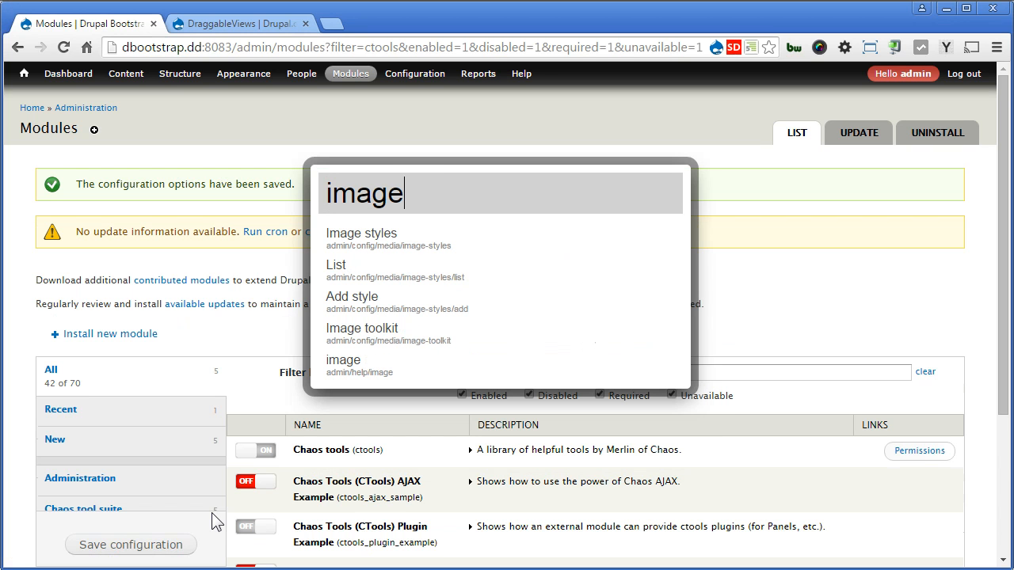
pyautogui.press('Return')
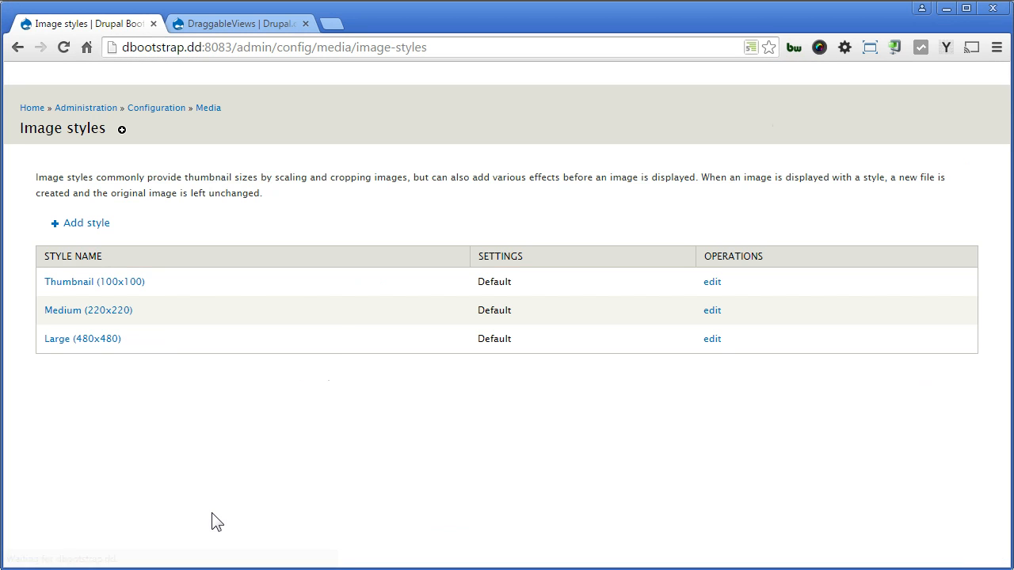
pyautogui.click(84, 222)
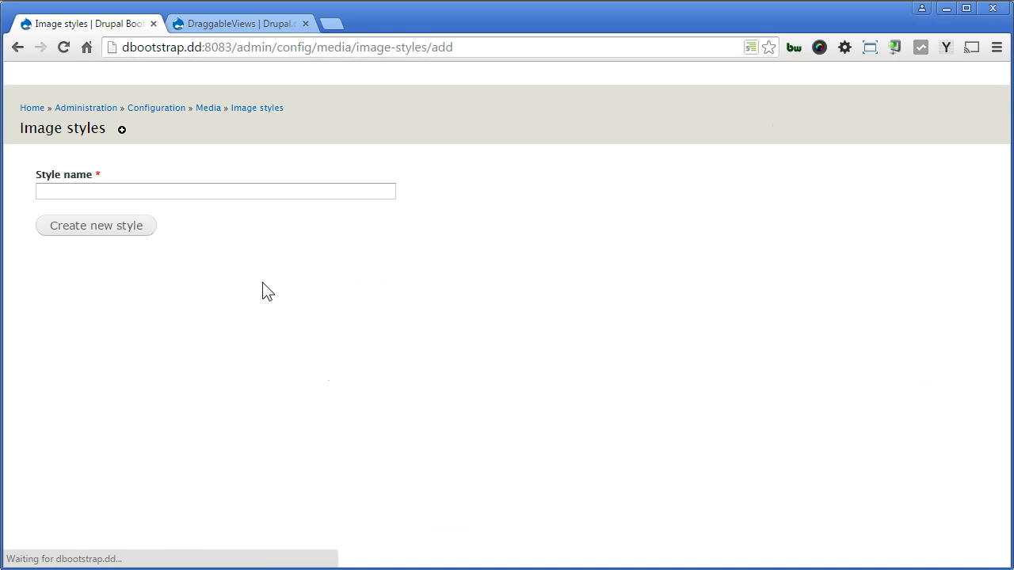
pyautogui.click(243, 190)
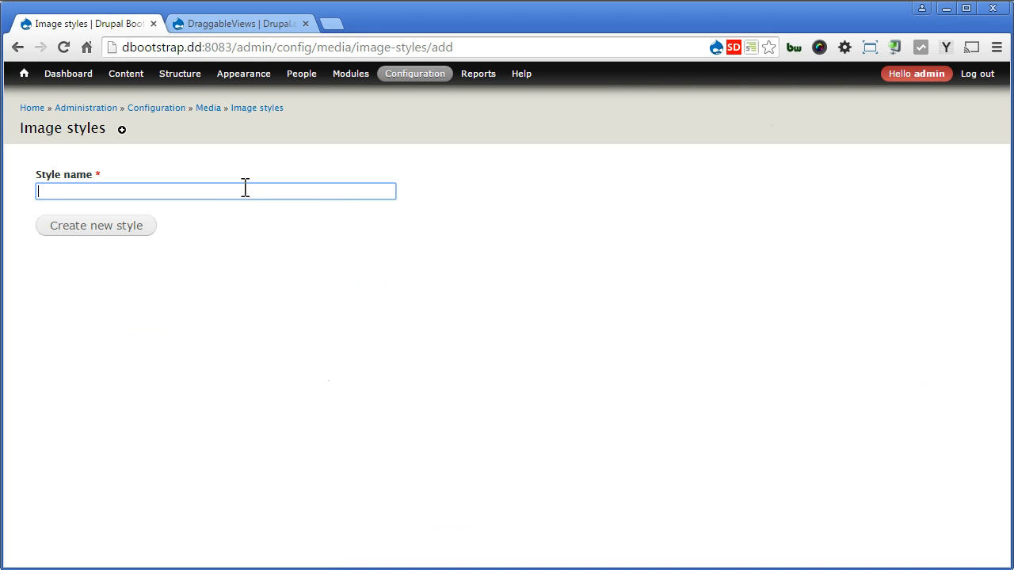
pyautogui.write('Slideshow')
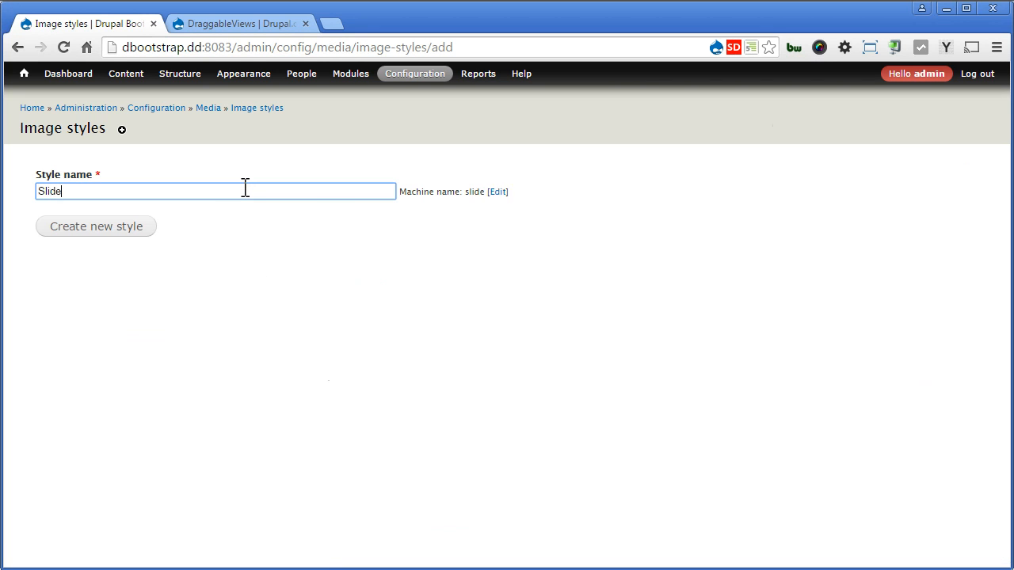
pyautogui.click(121, 232)
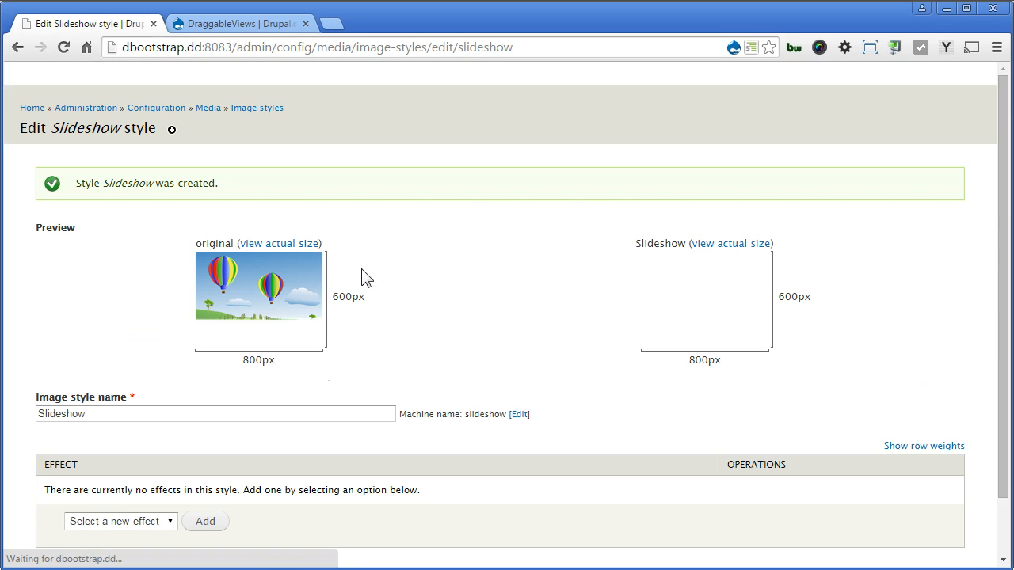
# Add a Scale and crop effect to the Slideshow image style with width 850 and height 500 pixels.
pyautogui.click(157, 524)
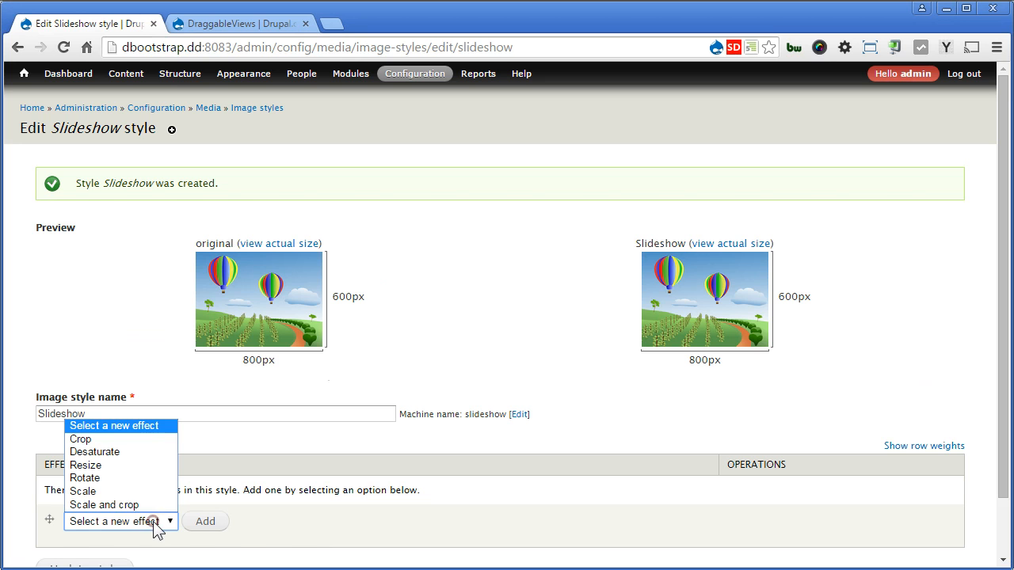
pyautogui.click(150, 504)
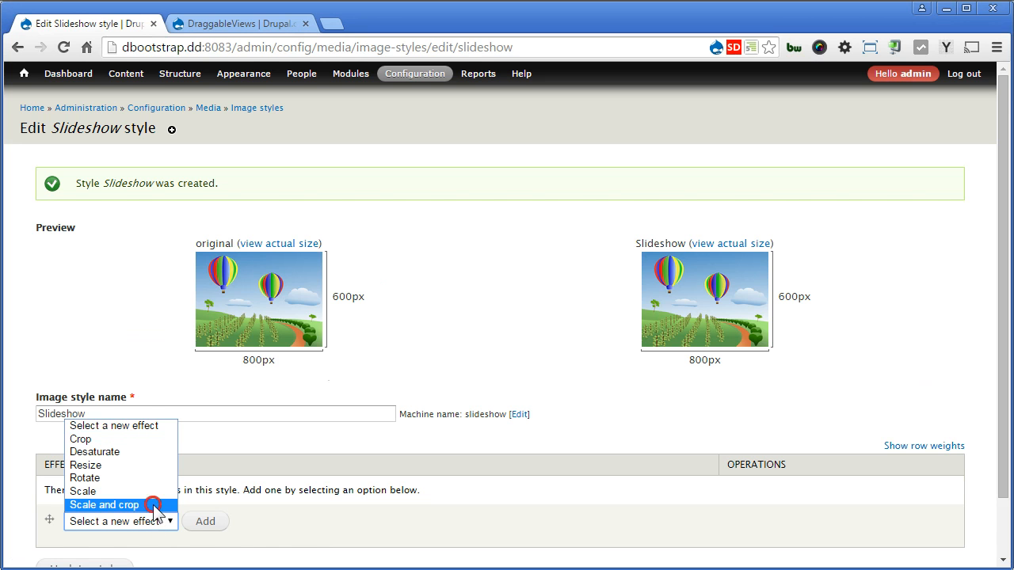
pyautogui.click(214, 524)
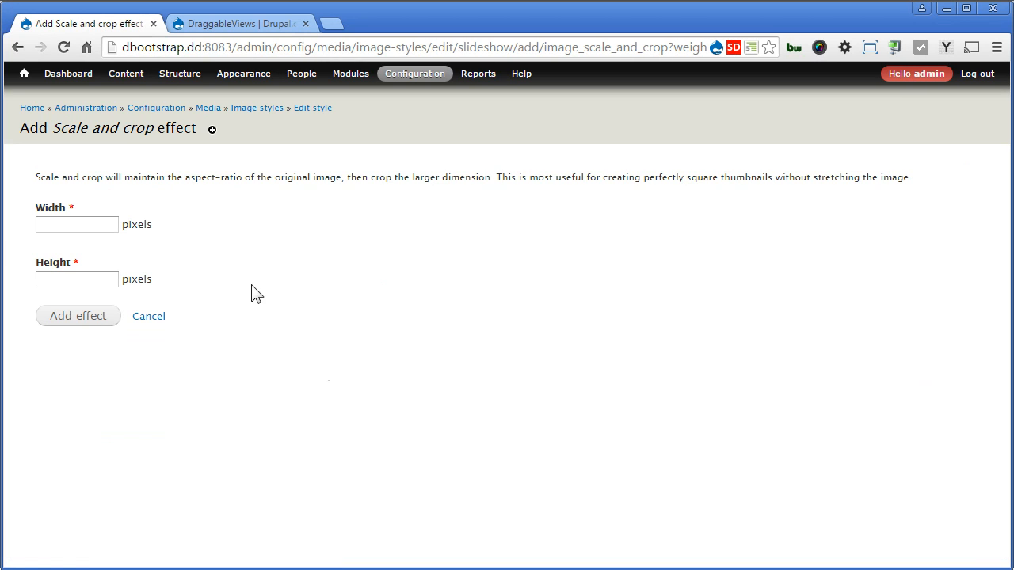
pyautogui.click(104, 227)
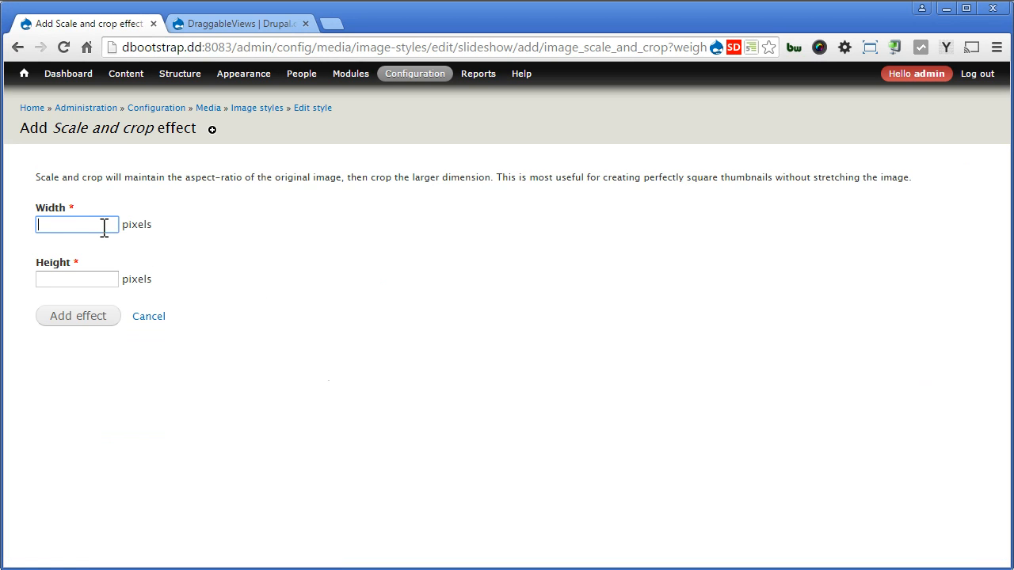
pyautogui.write('850')
pyautogui.click(99, 277)
pyautogui.write('500')
pyautogui.click(82, 316)
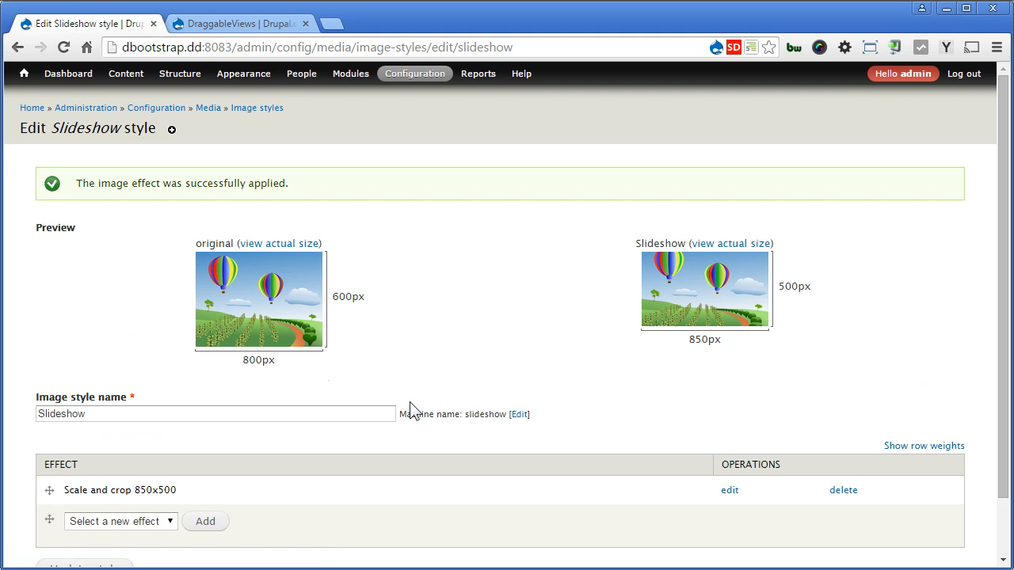
# Start a new view named Slideshow that shows content of type Slideshow.
pyautogui.moveTo(175, 78)
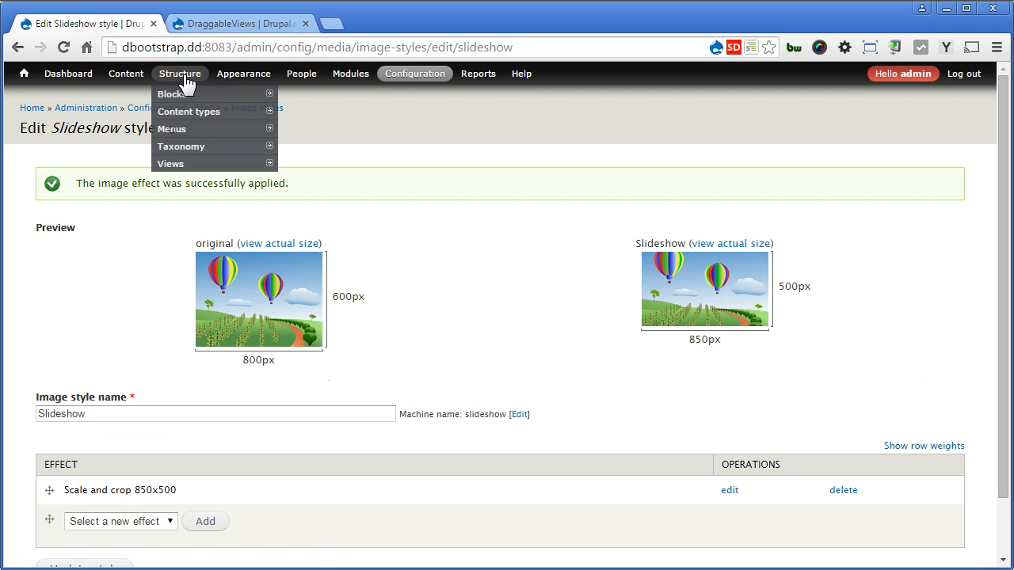
pyautogui.moveTo(184, 165)
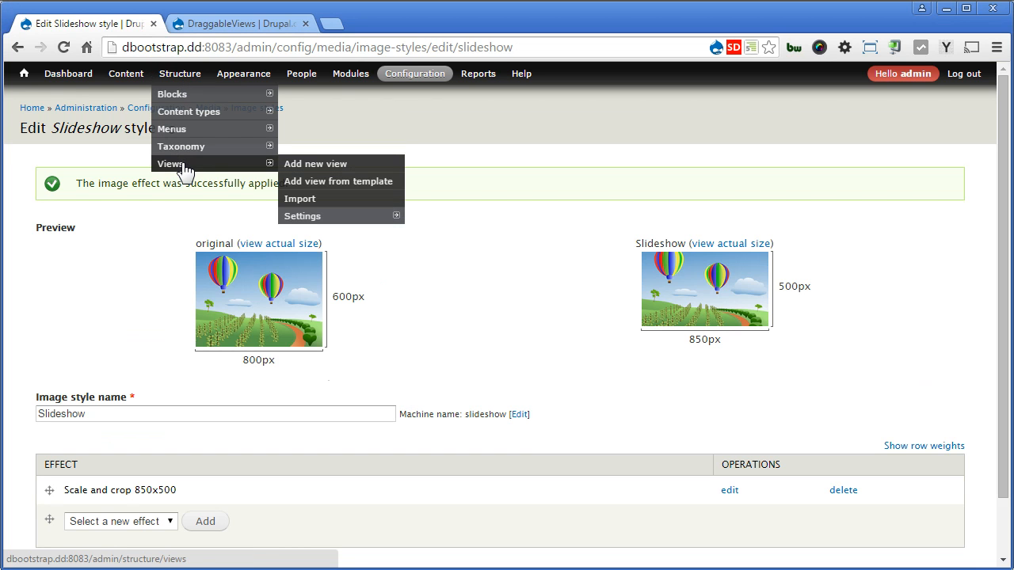
pyautogui.click(310, 164)
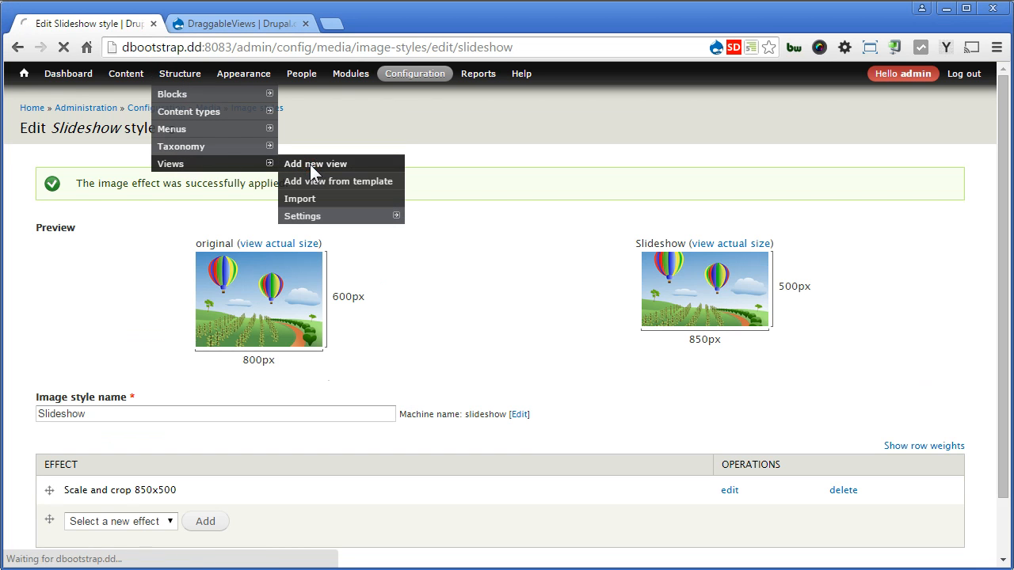
pyautogui.click(219, 190)
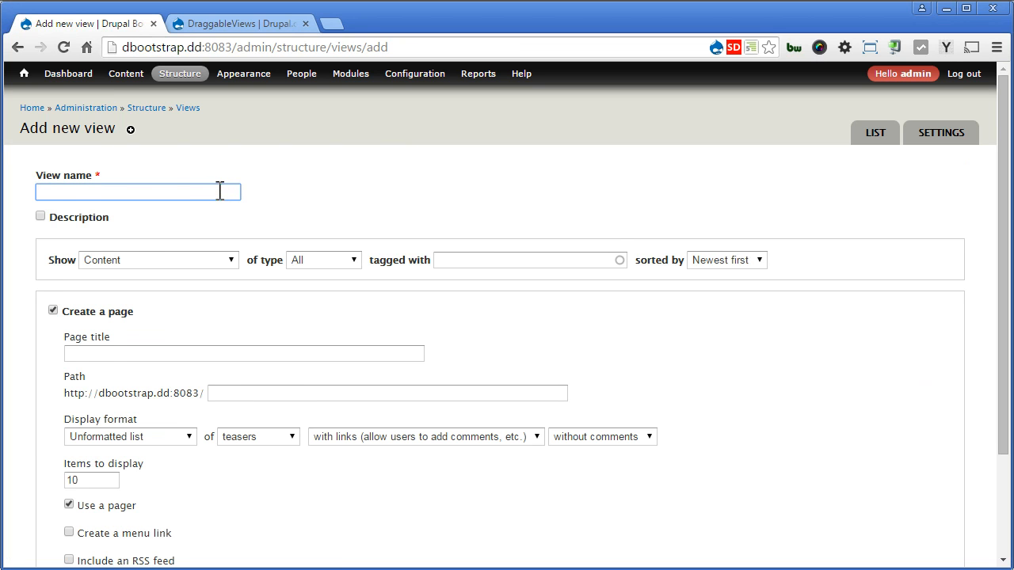
pyautogui.write('Slideshow')
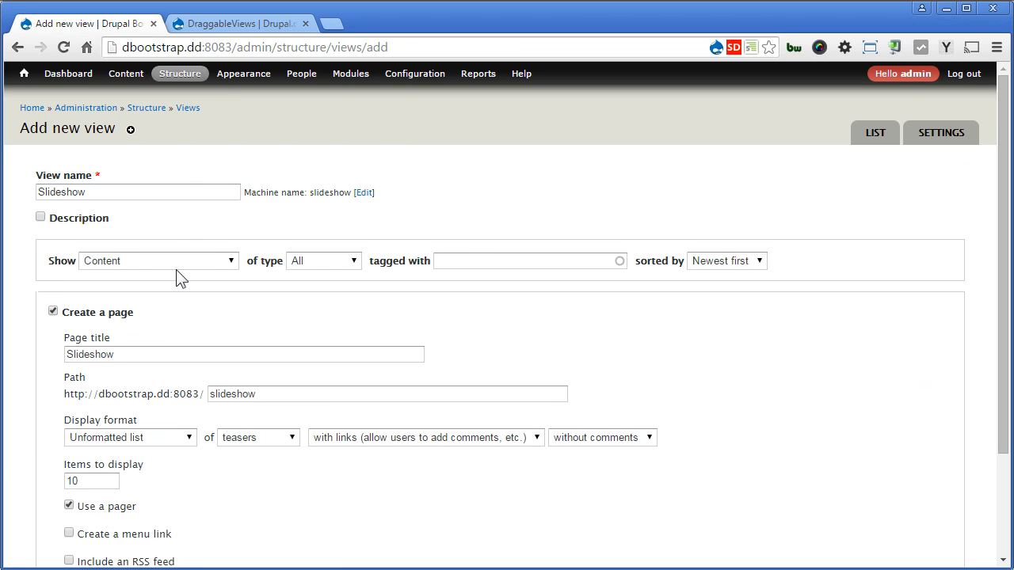
pyautogui.click(327, 263)
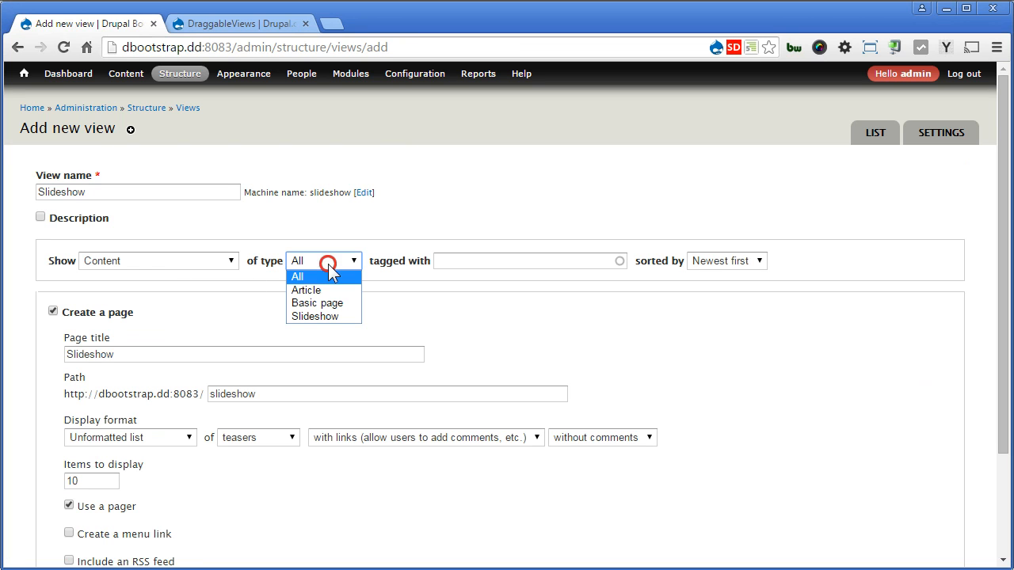
pyautogui.click(323, 317)
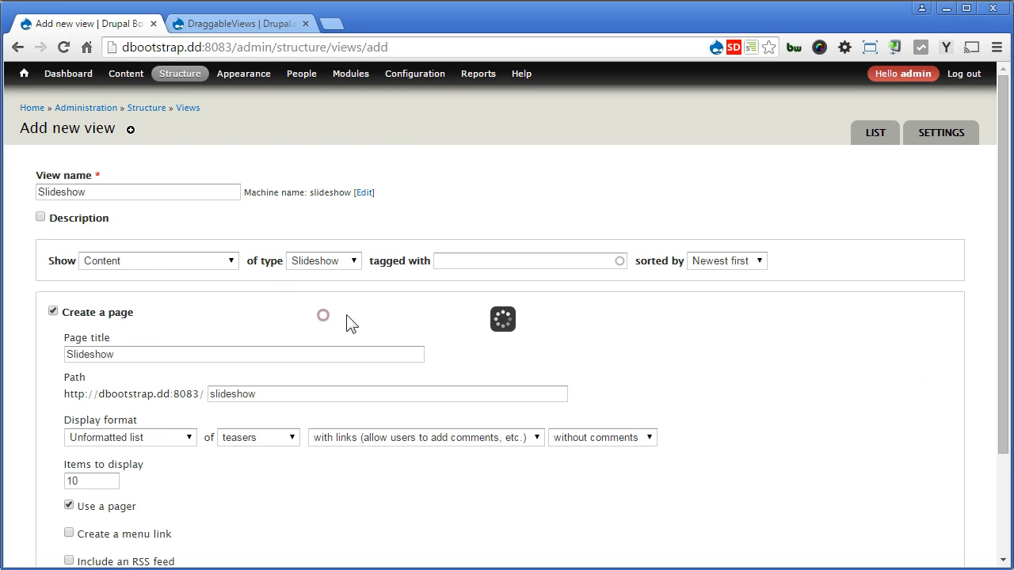
# Replace the view's page display with a block that uses the Bootstrap Carousel format of fields.
pyautogui.click(111, 317)
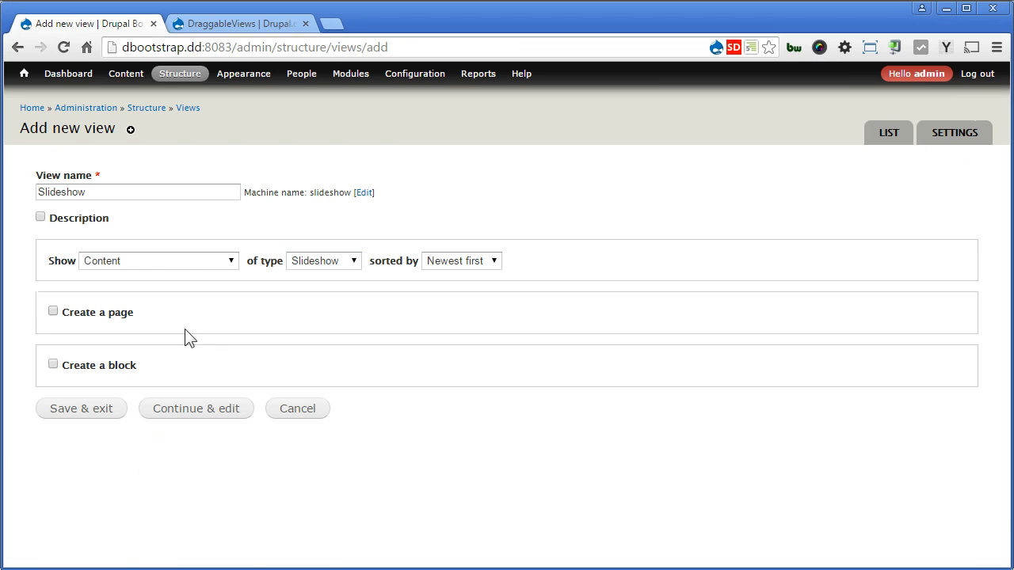
pyautogui.click(125, 370)
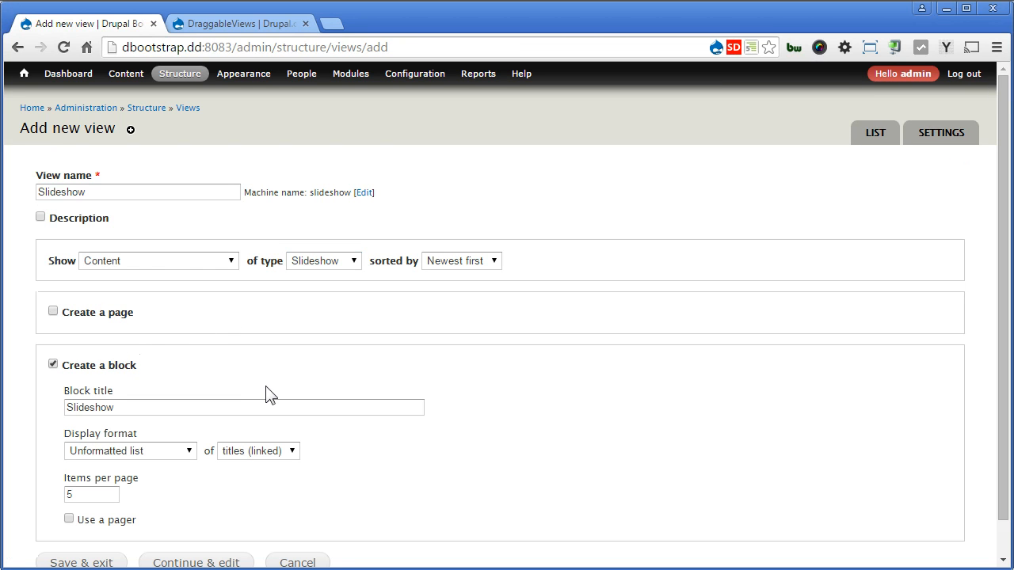
pyautogui.click(176, 457)
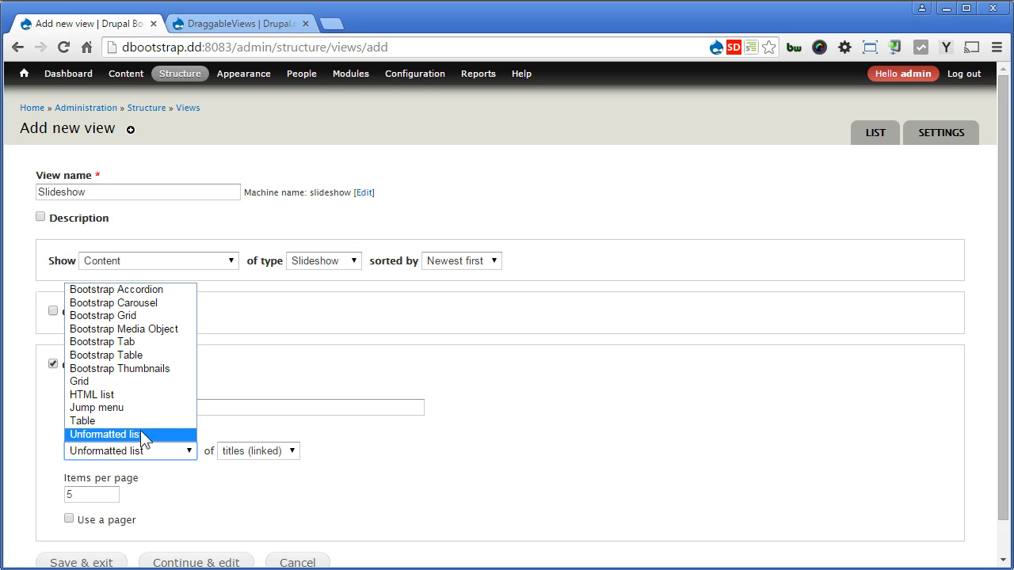
pyautogui.click(136, 303)
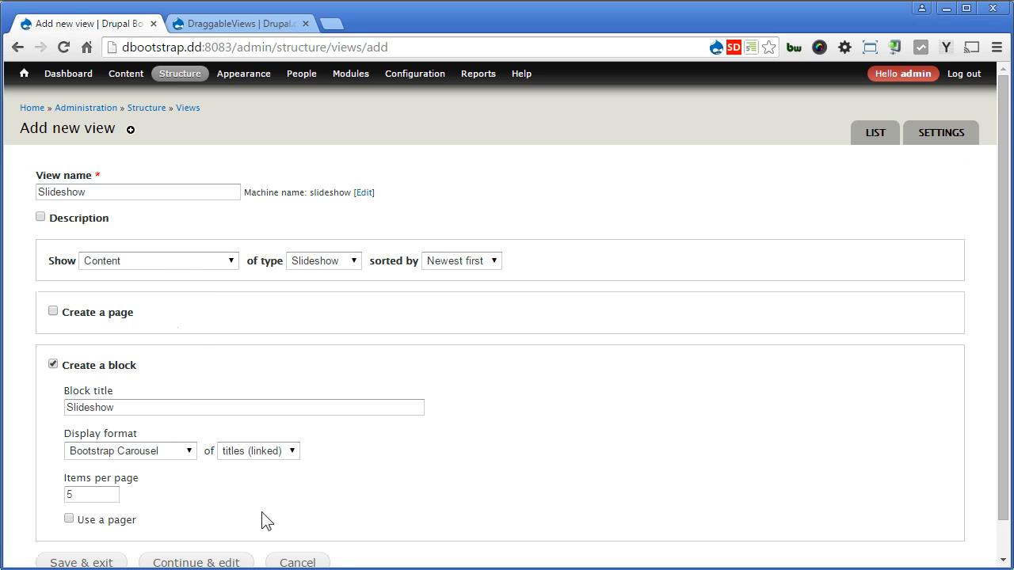
pyautogui.click(262, 458)
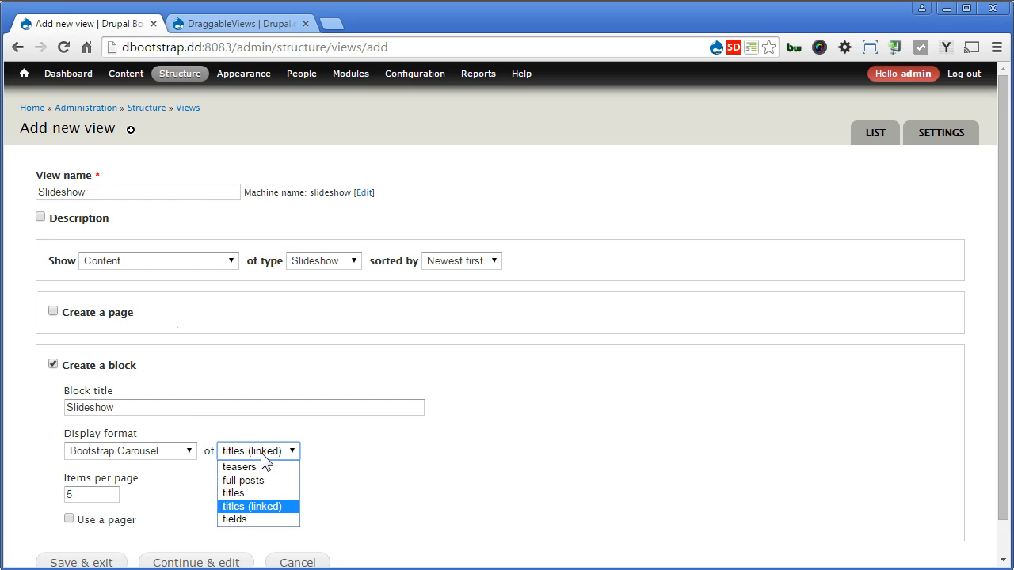
pyautogui.click(260, 518)
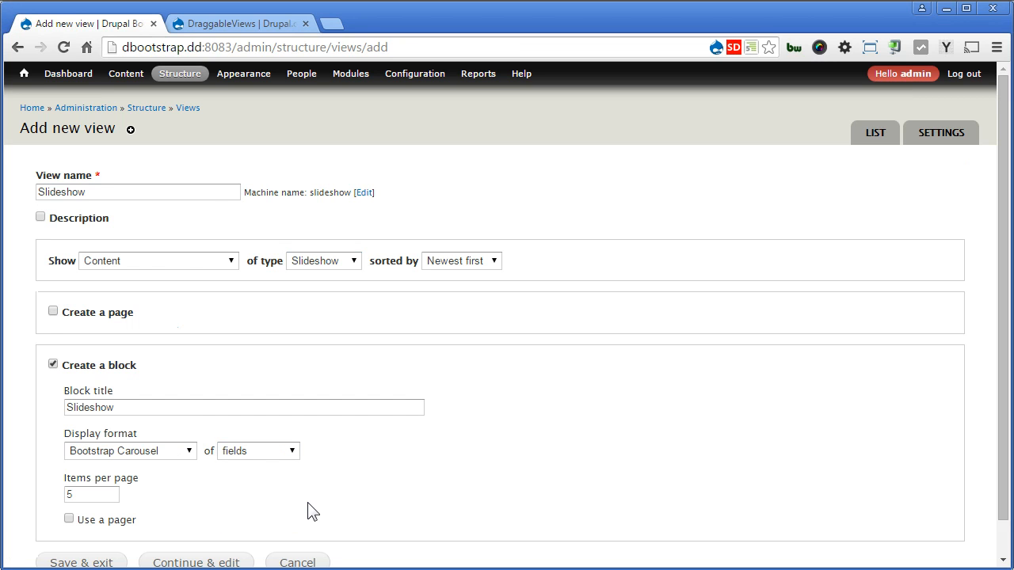
# Clear the block's items per page limit and continue to editing the view.
pyautogui.doubleClick(97, 495)
pyautogui.scroll(-1, 223, 554)
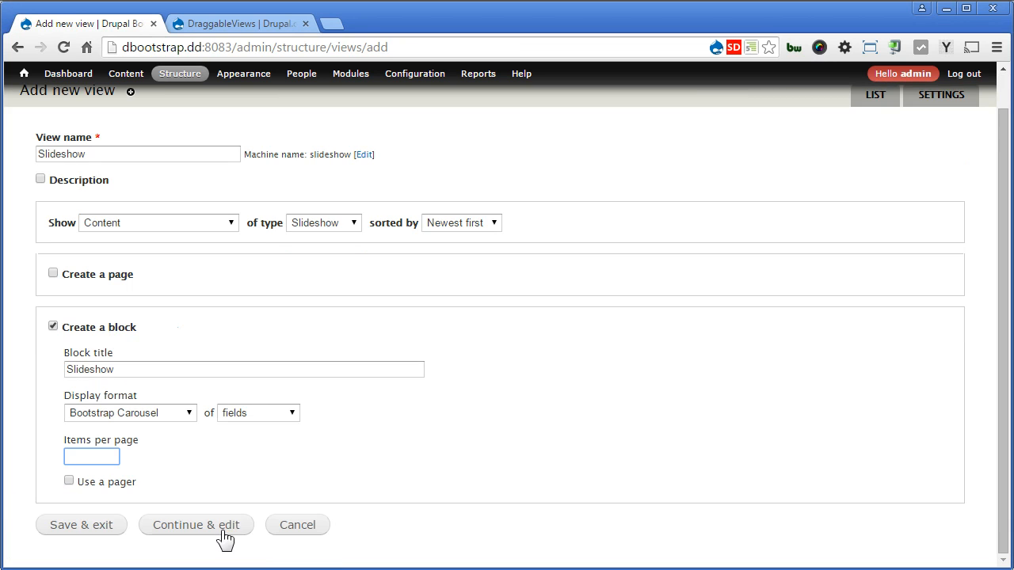
pyautogui.click(225, 536)
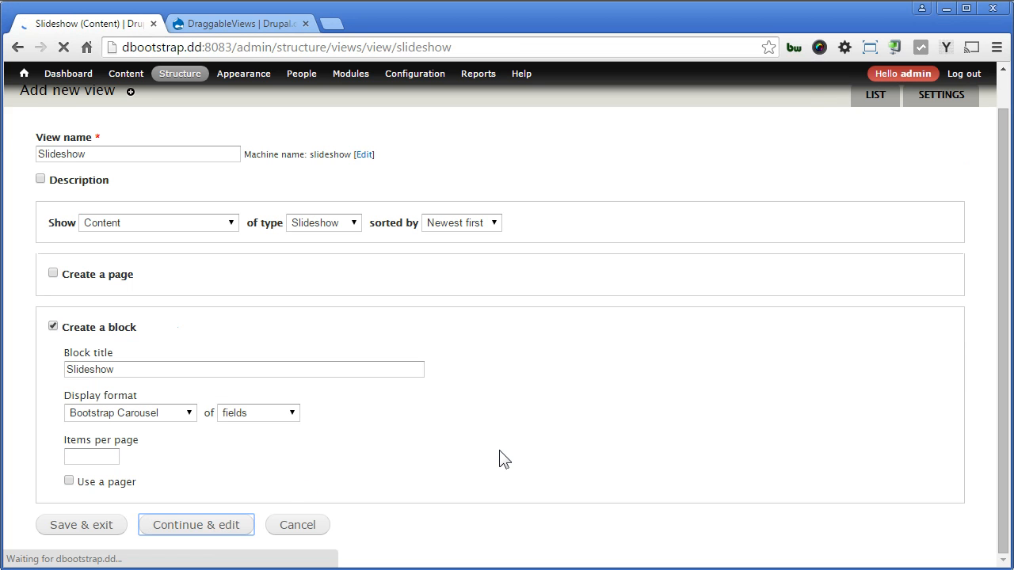
# Add the Content: Image and Content: Body fields to the view for all displays.
pyautogui.scroll(-2, 500, 457)
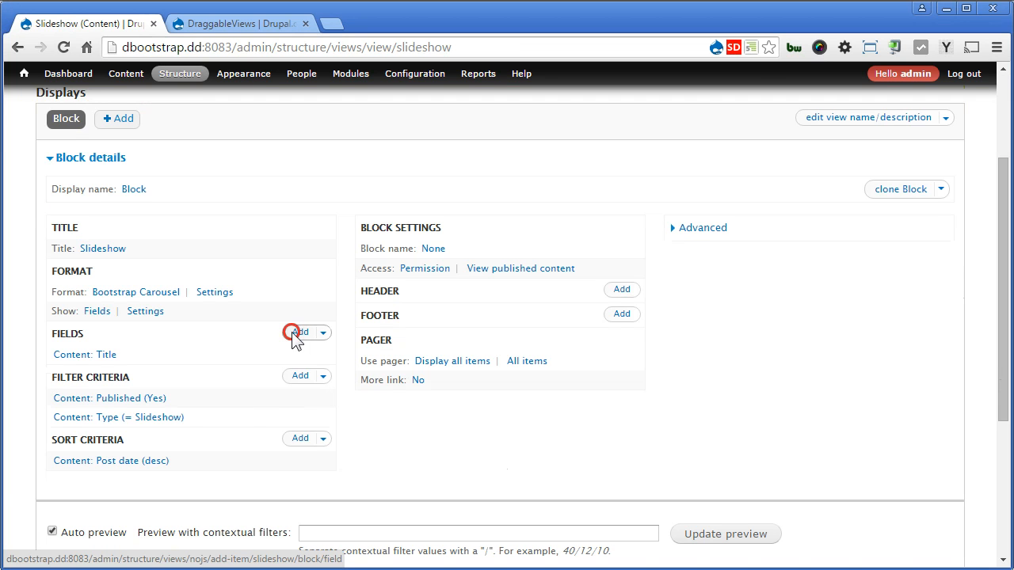
pyautogui.click(298, 334)
pyautogui.click(297, 204)
pyautogui.write('image')
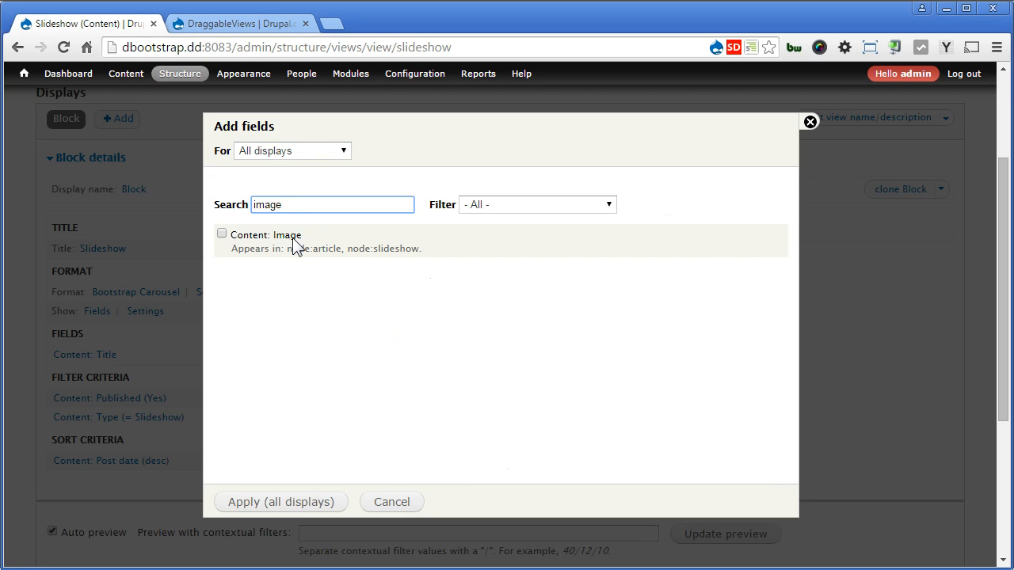
pyautogui.click(293, 237)
pyautogui.moveTo(314, 206); pyautogui.dragTo(213, 196)
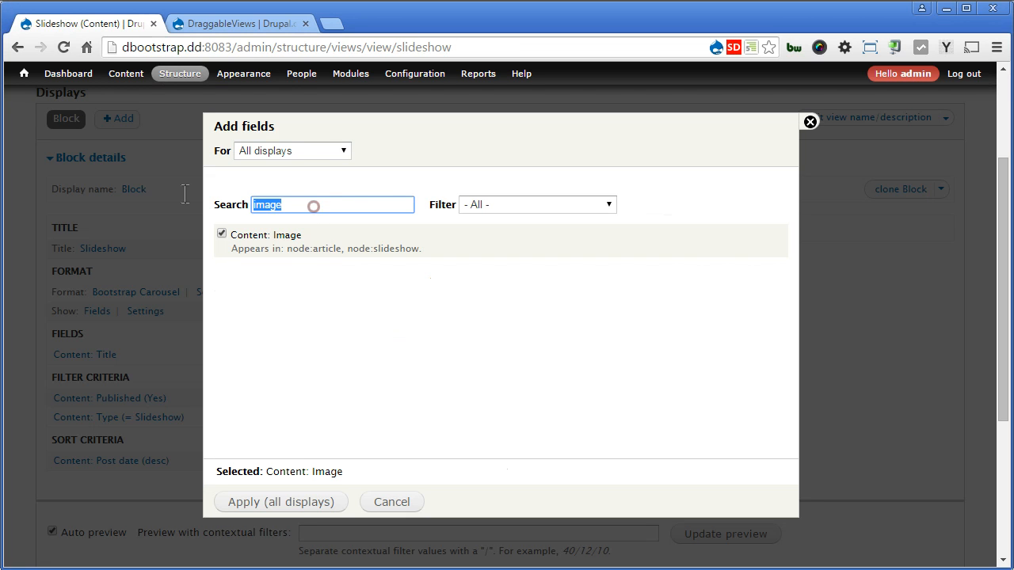
pyautogui.write('body')
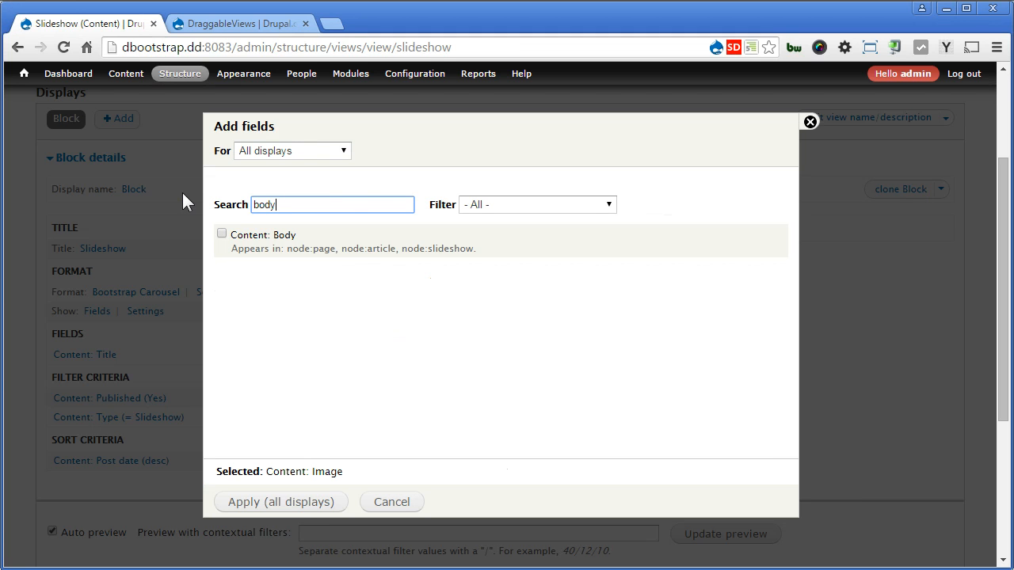
pyautogui.click(237, 233)
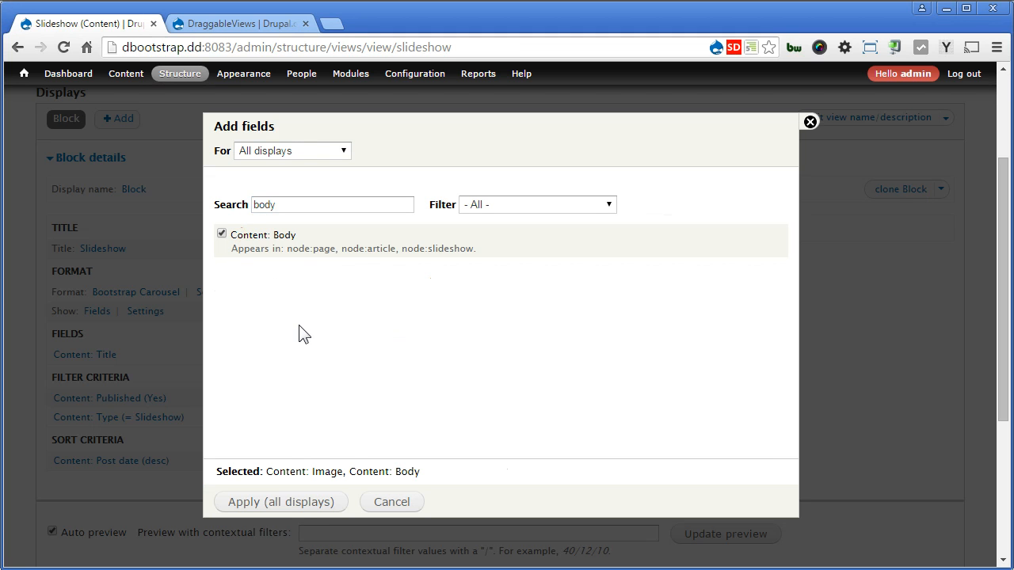
pyautogui.click(282, 501)
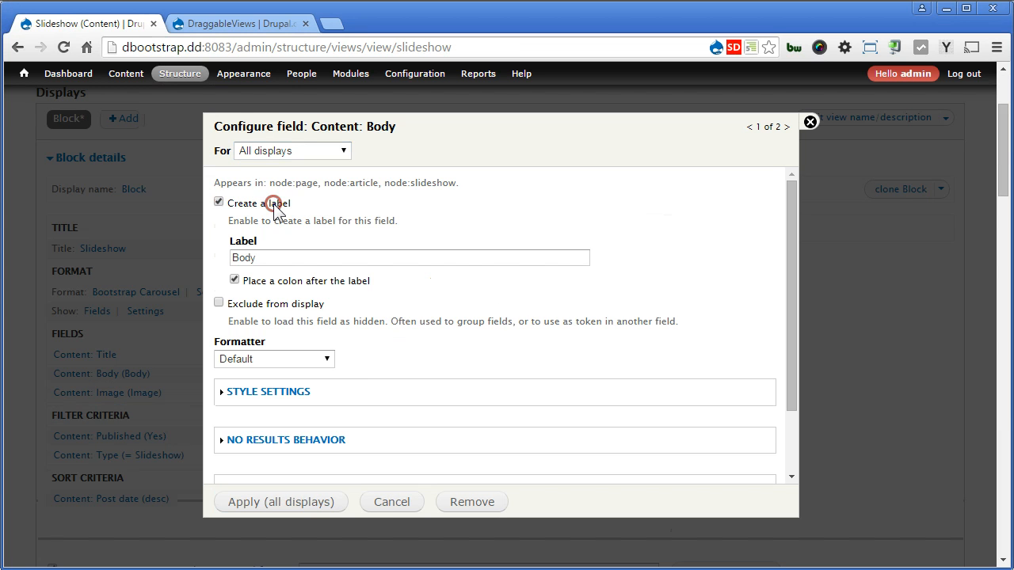
# Remove the labels from the Body and Image fields and give the image the Slideshow image style, applying both to all displays.
pyautogui.click(273, 205)
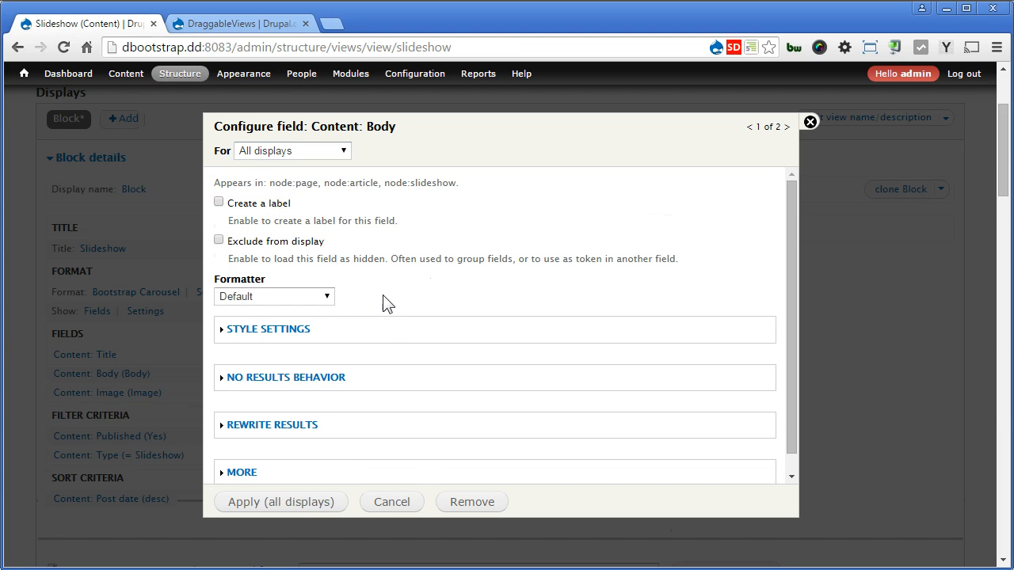
pyautogui.click(279, 503)
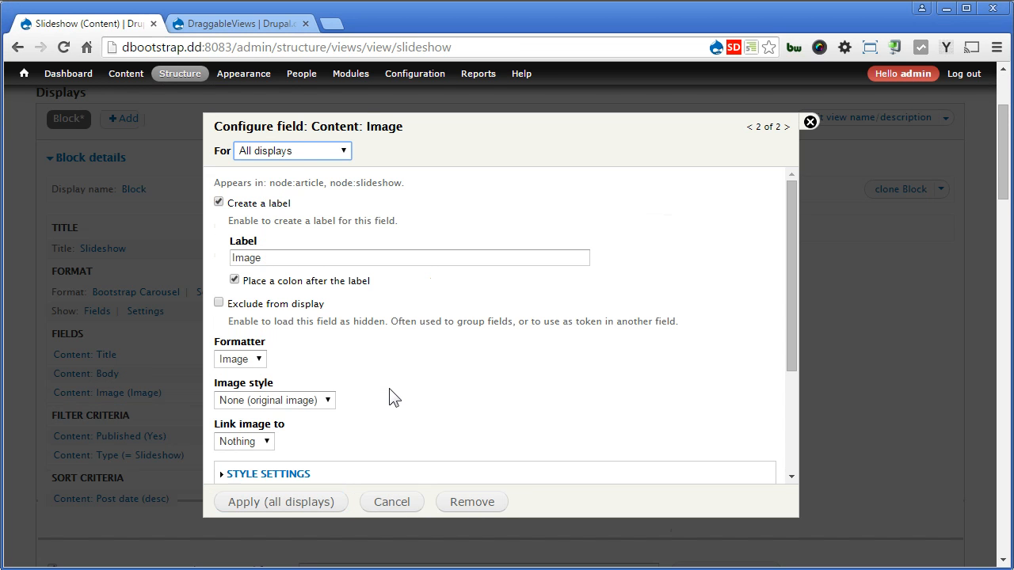
pyautogui.click(272, 204)
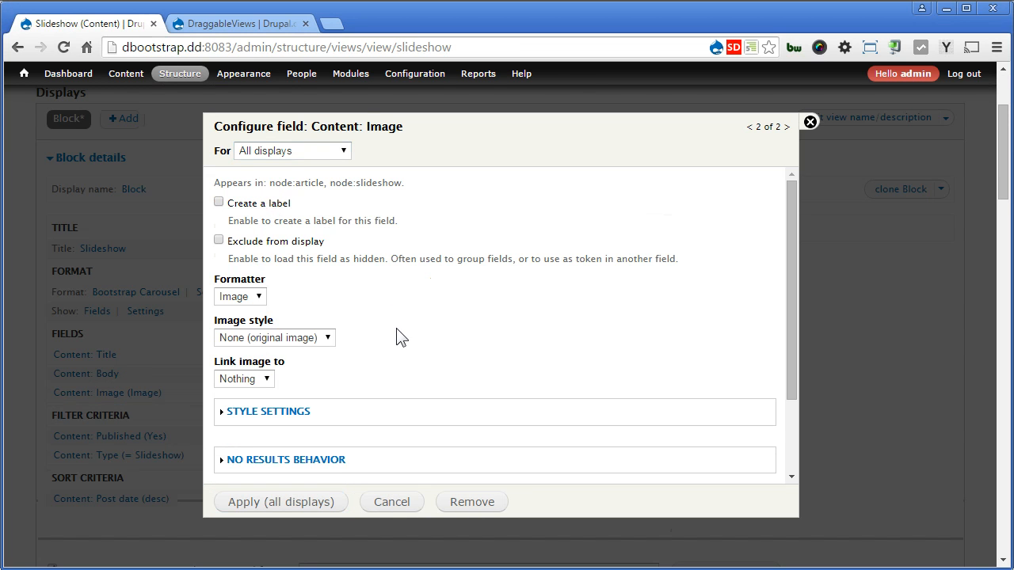
pyautogui.click(317, 338)
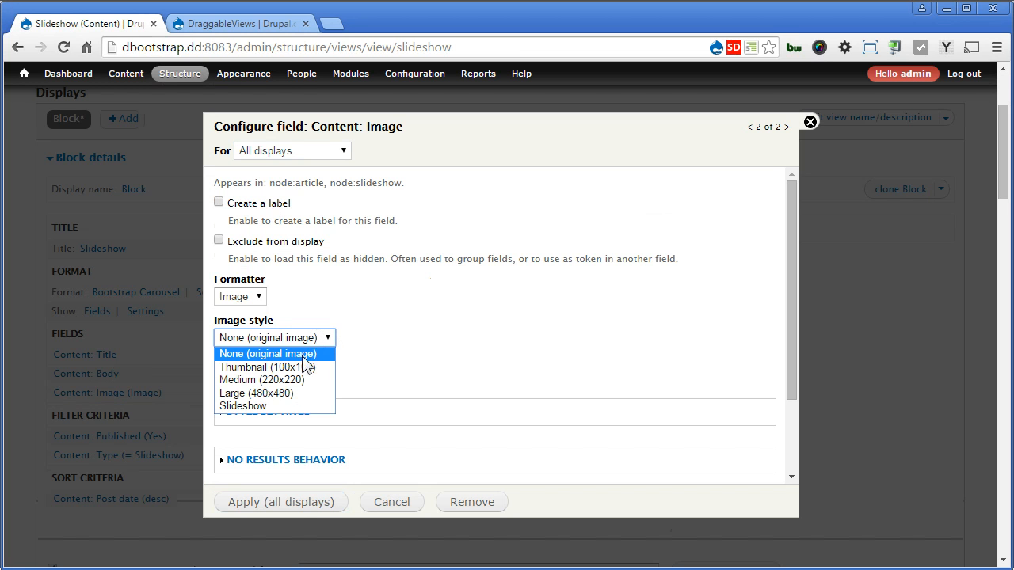
pyautogui.click(286, 407)
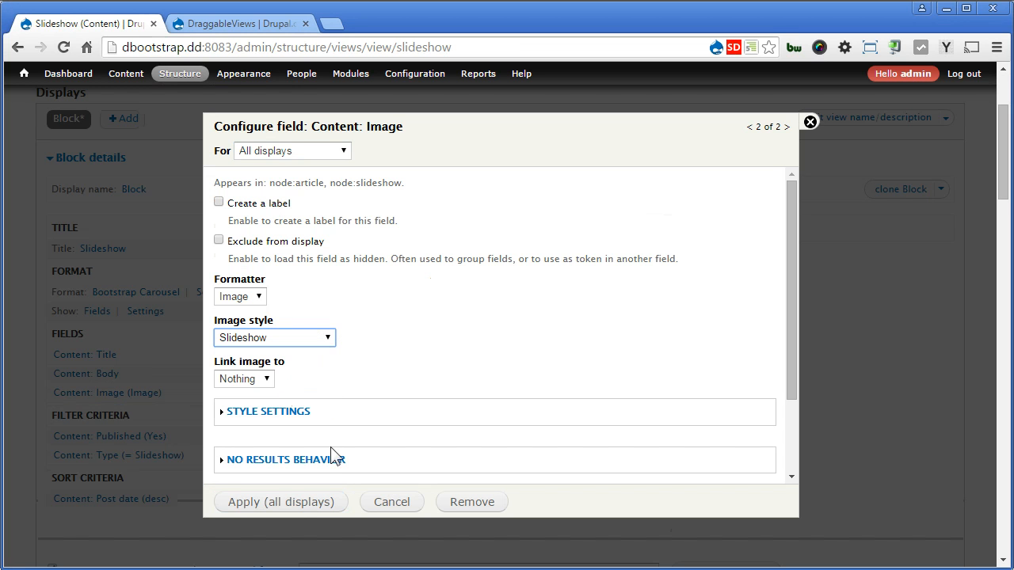
pyautogui.click(282, 502)
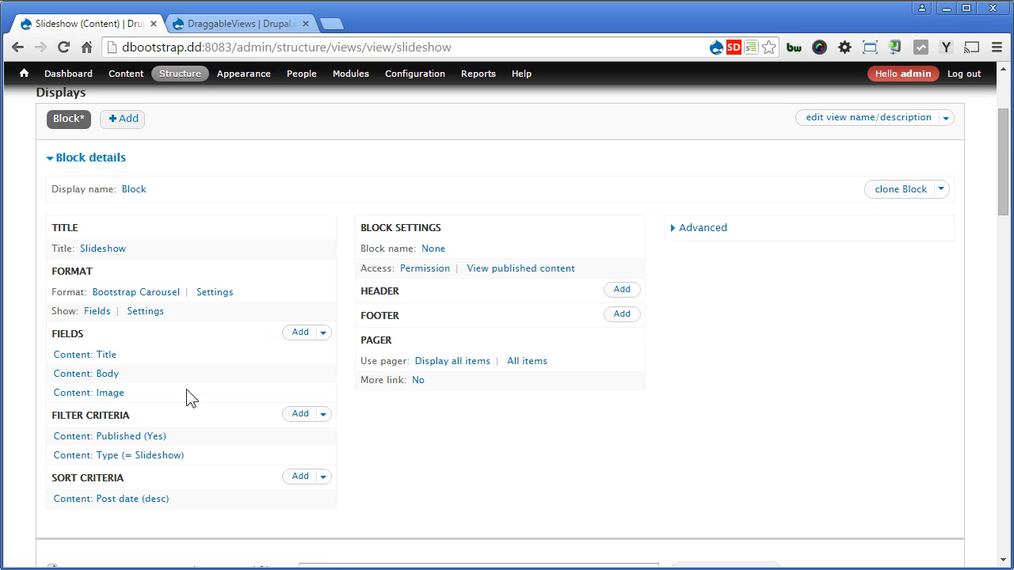
# Change the view's row style from Fields to Bootstrap Carousel for all displays.
pyautogui.click(98, 311)
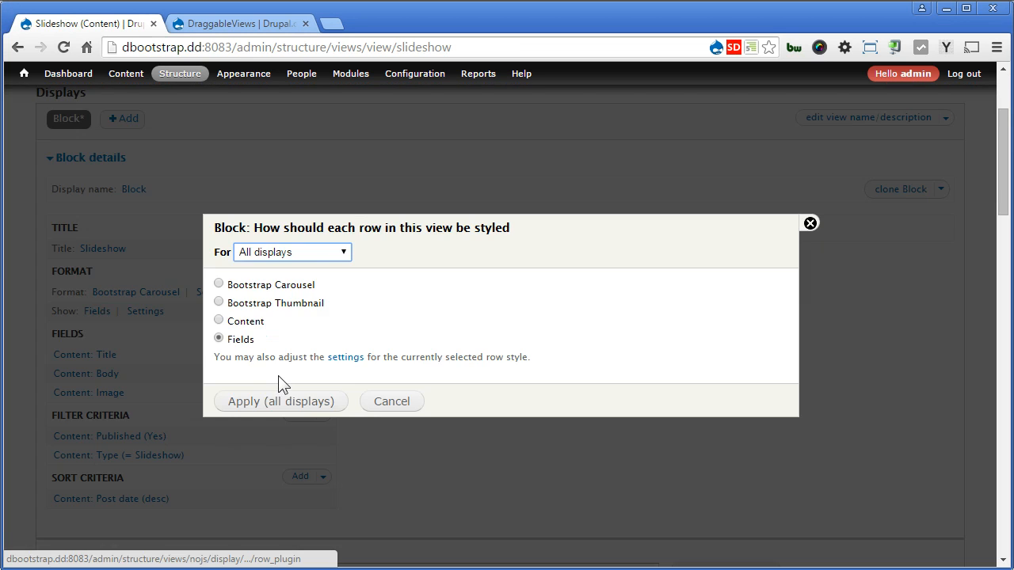
pyautogui.click(300, 286)
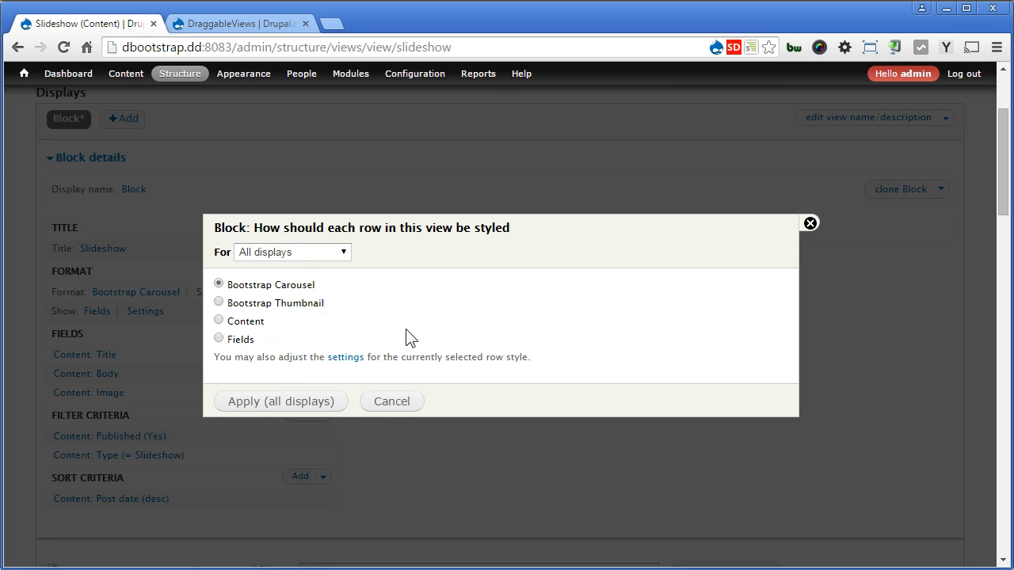
pyautogui.click(266, 404)
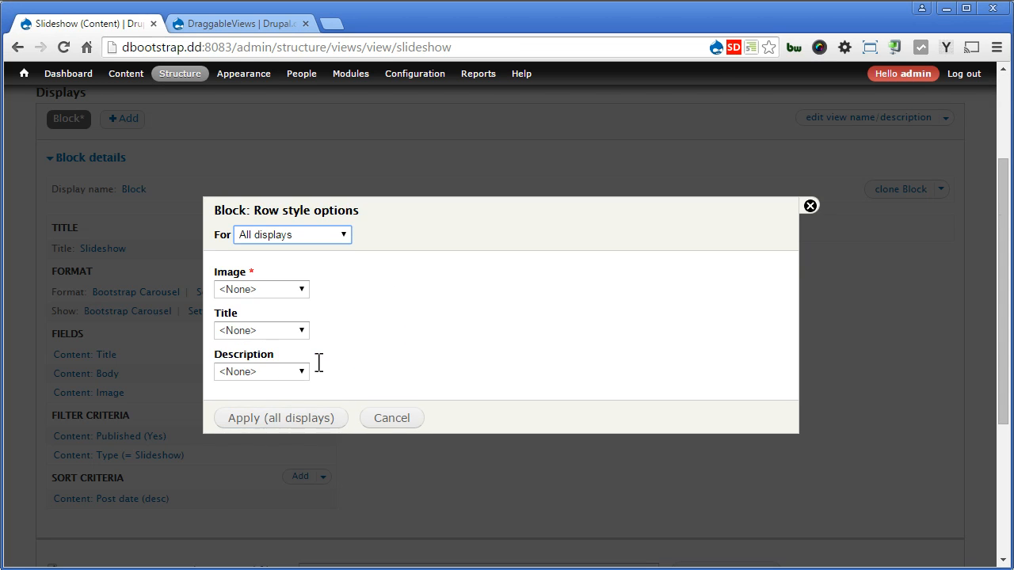
# Map the carousel row's image to Content: Image, its title to Content: Title and its description to Content: Body, and apply.
pyautogui.click(294, 289)
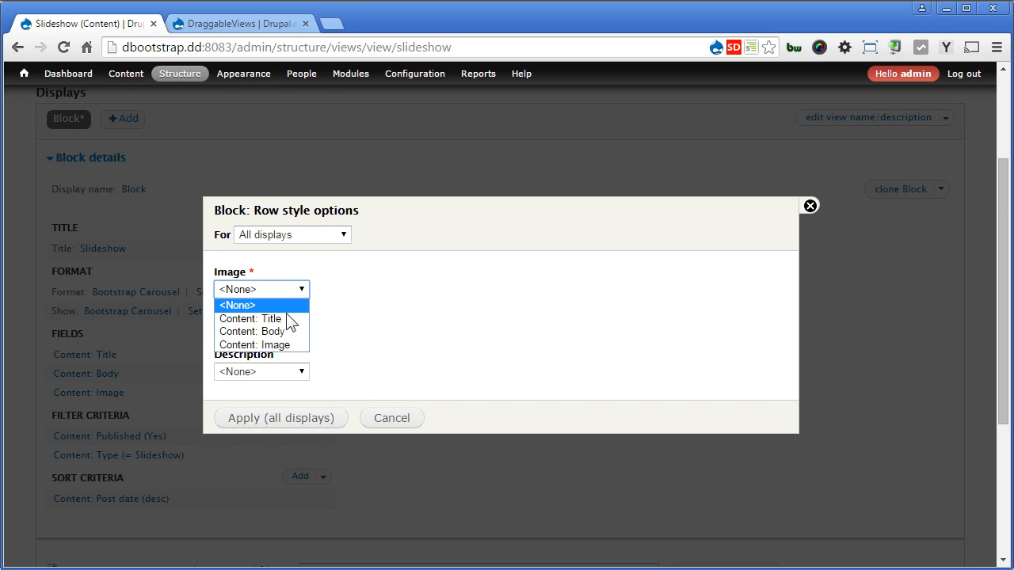
pyautogui.click(290, 346)
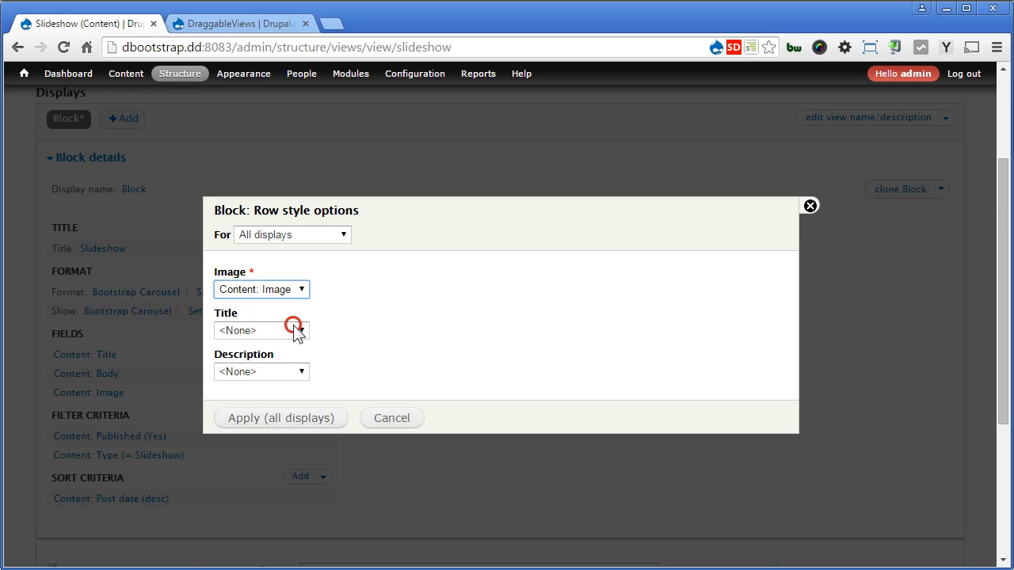
pyautogui.click(298, 331)
pyautogui.click(285, 356)
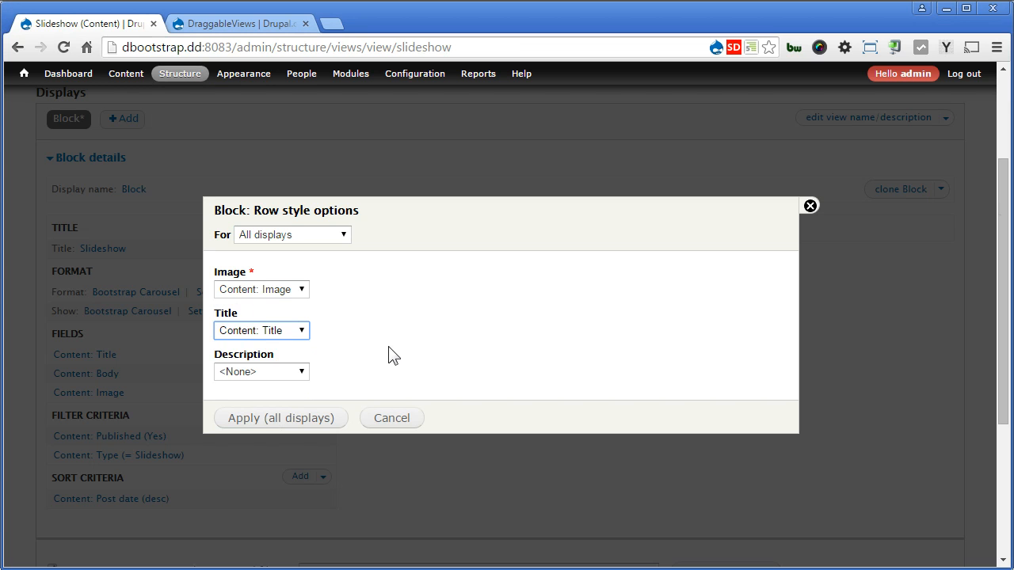
pyautogui.click(298, 372)
pyautogui.click(287, 414)
pyautogui.click(278, 421)
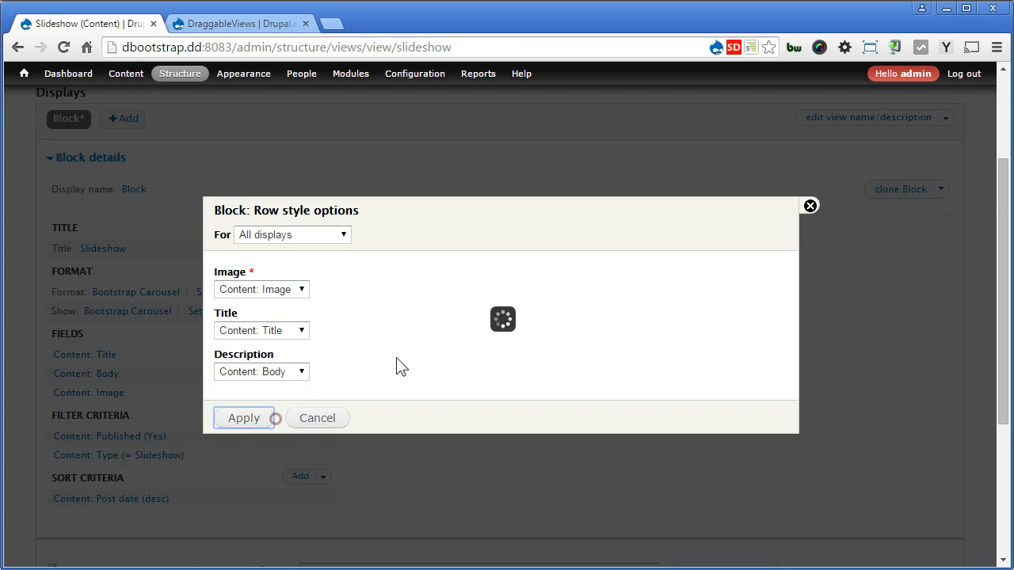
pyautogui.scroll(-1, 472, 415)
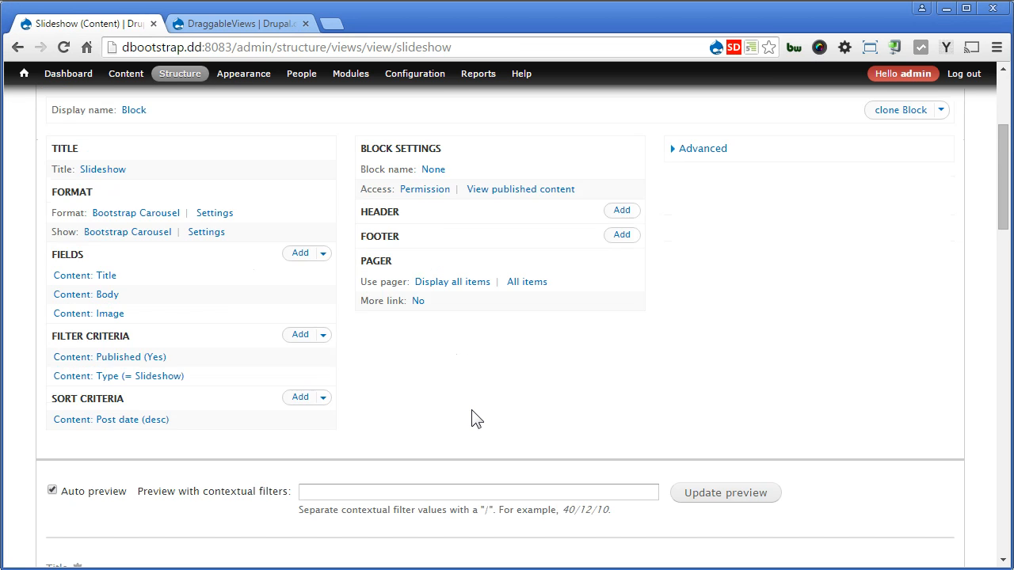
# Review the slideshow preview, remove the Content: Title field's link to the original content for all displays, and save the view.
pyautogui.scroll(-6, 475, 419)
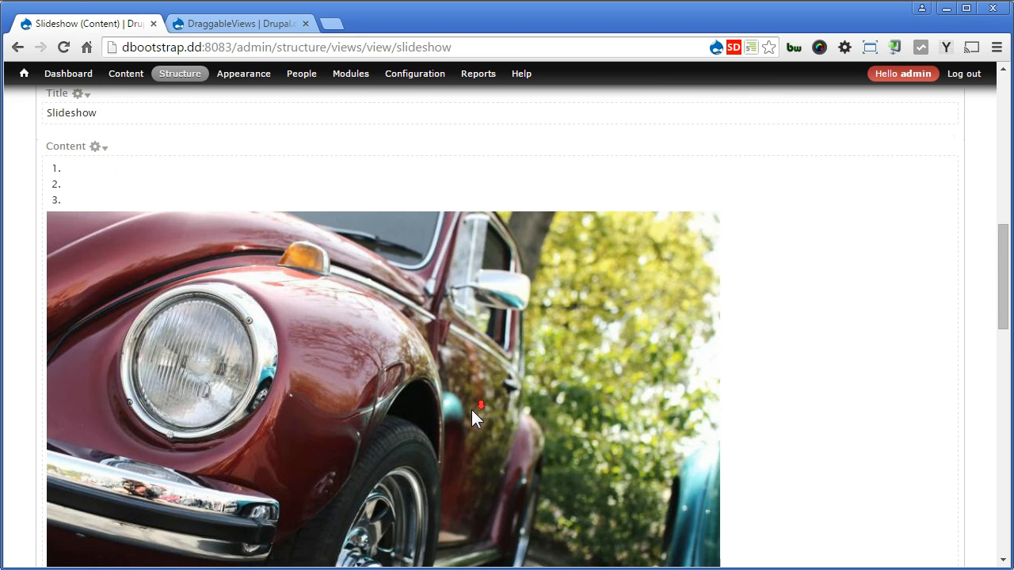
pyautogui.scroll(-10, 471, 410)
pyautogui.scroll(-5, 472, 409)
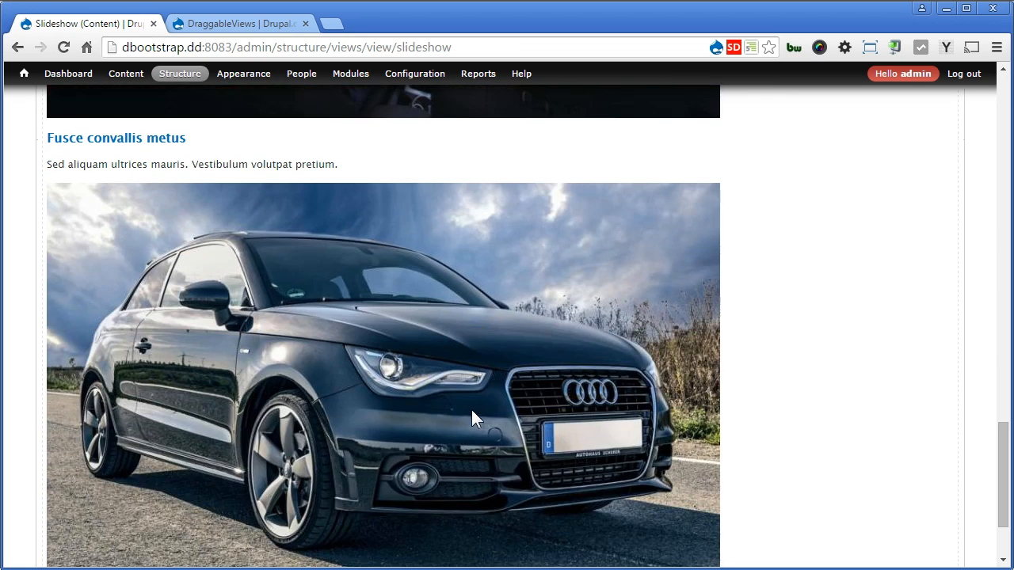
pyautogui.scroll(-3, 471, 414)
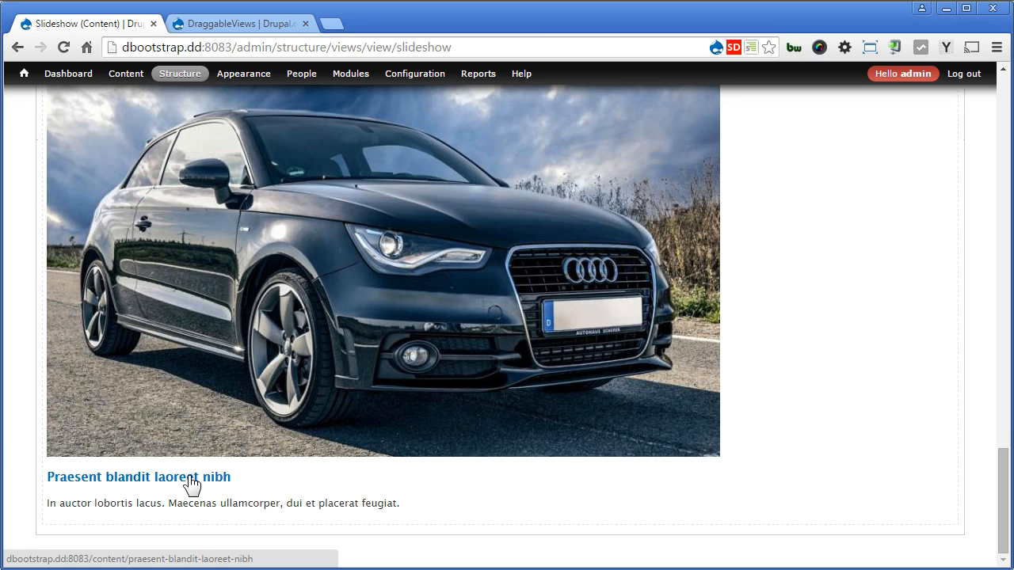
pyautogui.scroll(20, 192, 475)
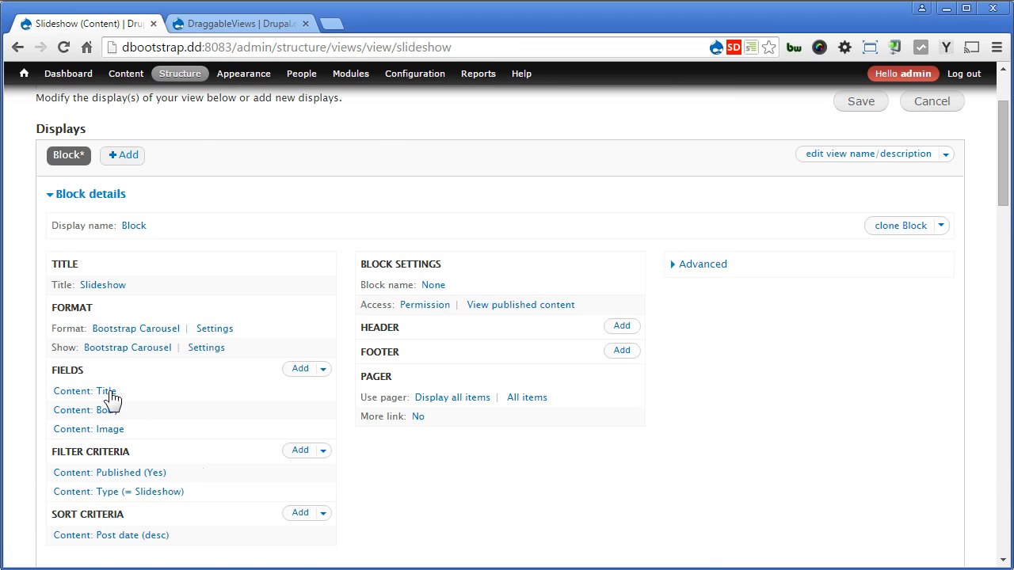
pyautogui.click(115, 398)
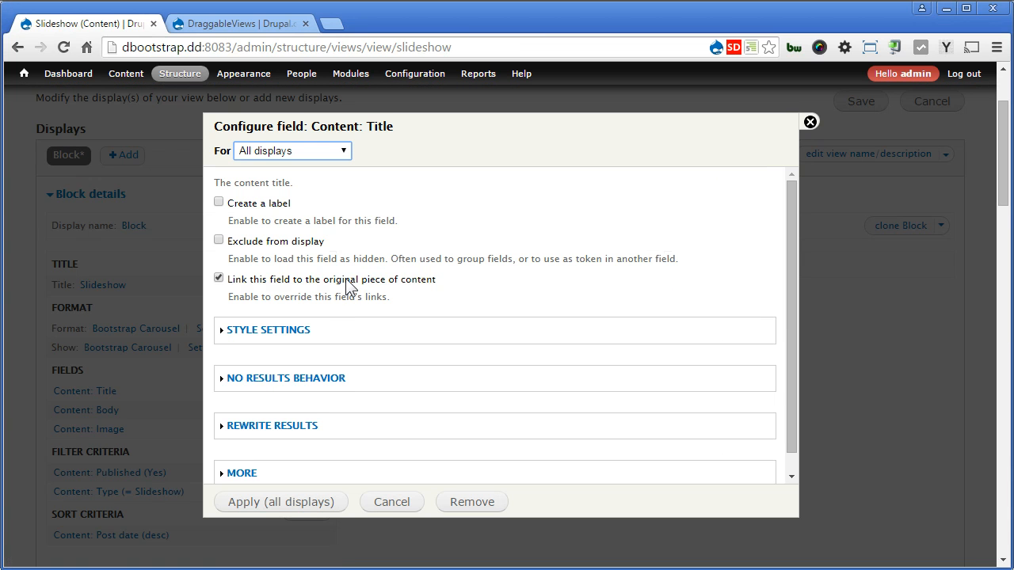
pyautogui.click(347, 281)
pyautogui.click(285, 503)
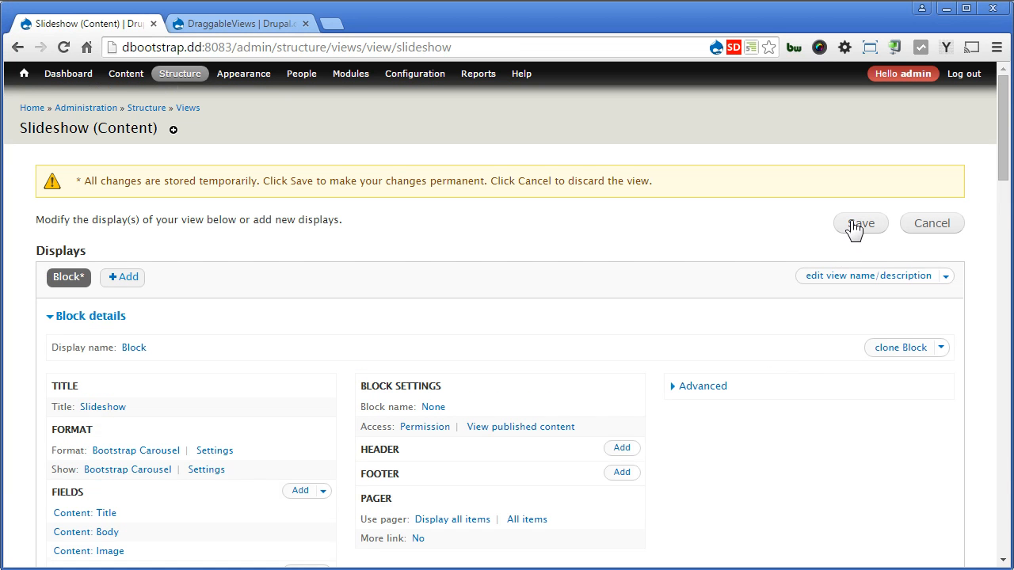
pyautogui.click(854, 226)
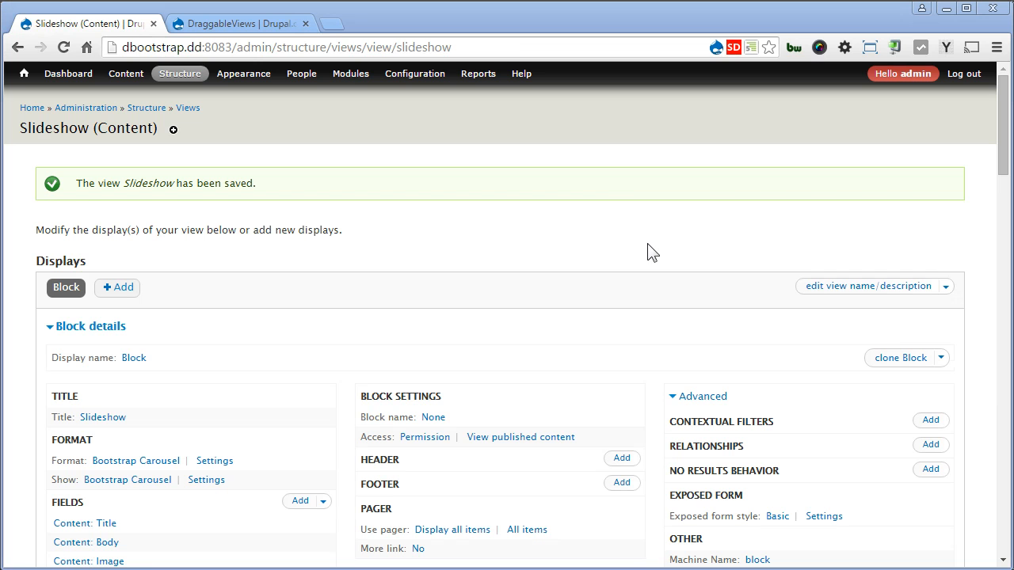
# Enable Pause on hover in the Bootstrap Carousel format settings for all displays and save the view.
pyautogui.click(214, 461)
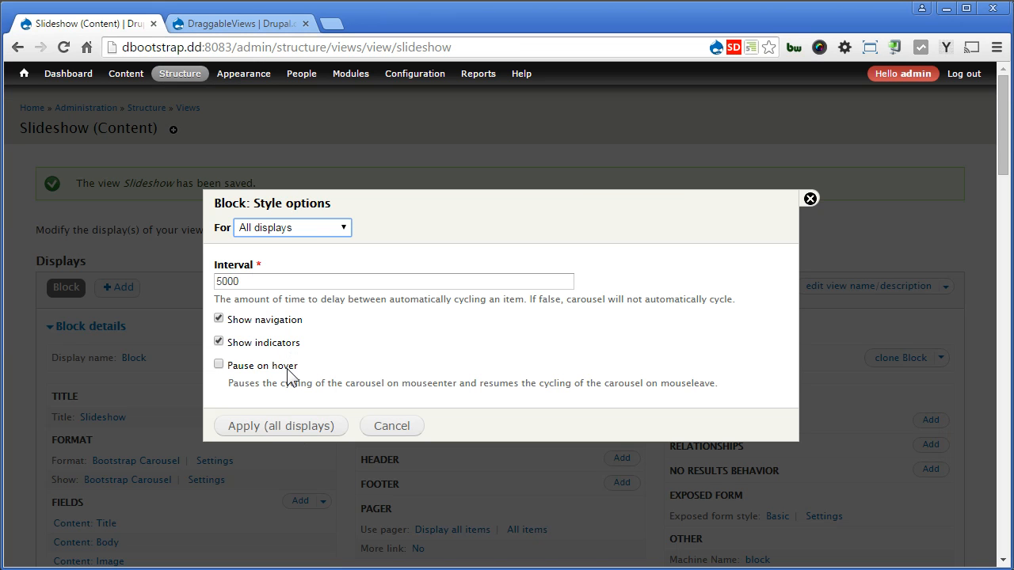
pyautogui.click(220, 366)
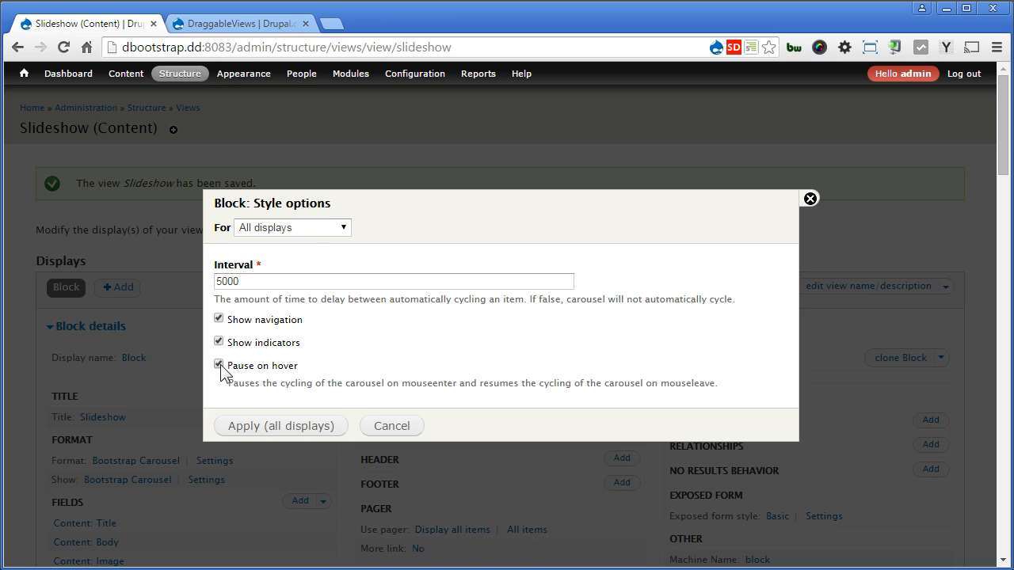
pyautogui.click(266, 425)
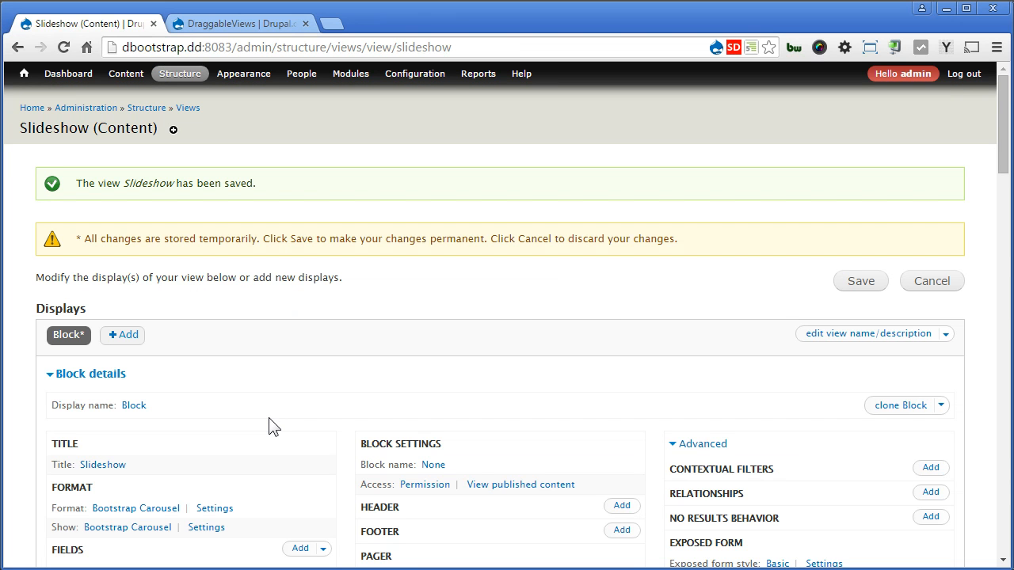
pyautogui.click(859, 283)
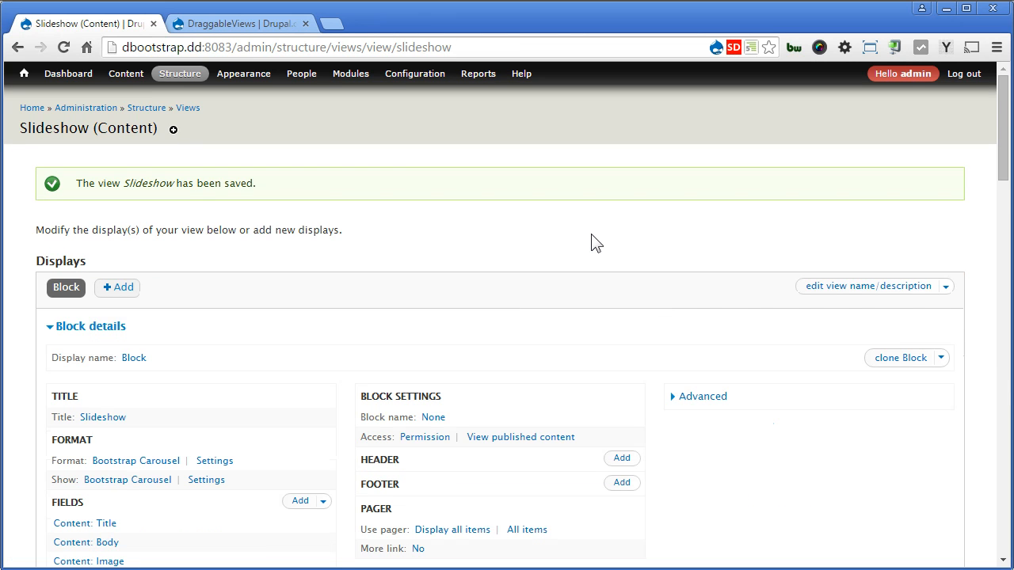
# Open the configuration of the View: Slideshow block and assign it to the Content region of the Bootstrap Sub-theme.
pyautogui.moveTo(172, 78)
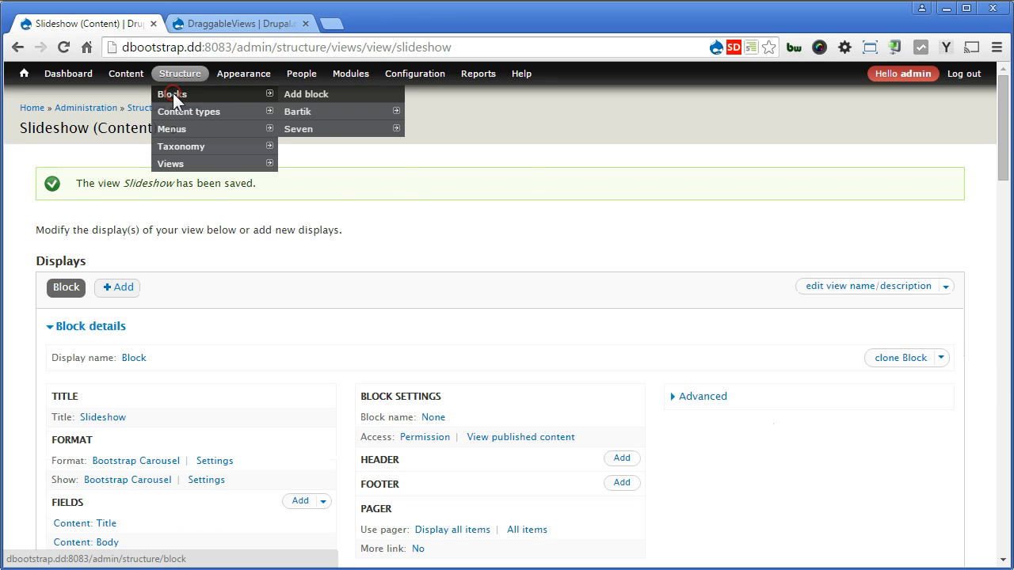
pyautogui.click(173, 93)
pyautogui.scroll(-10, 489, 291)
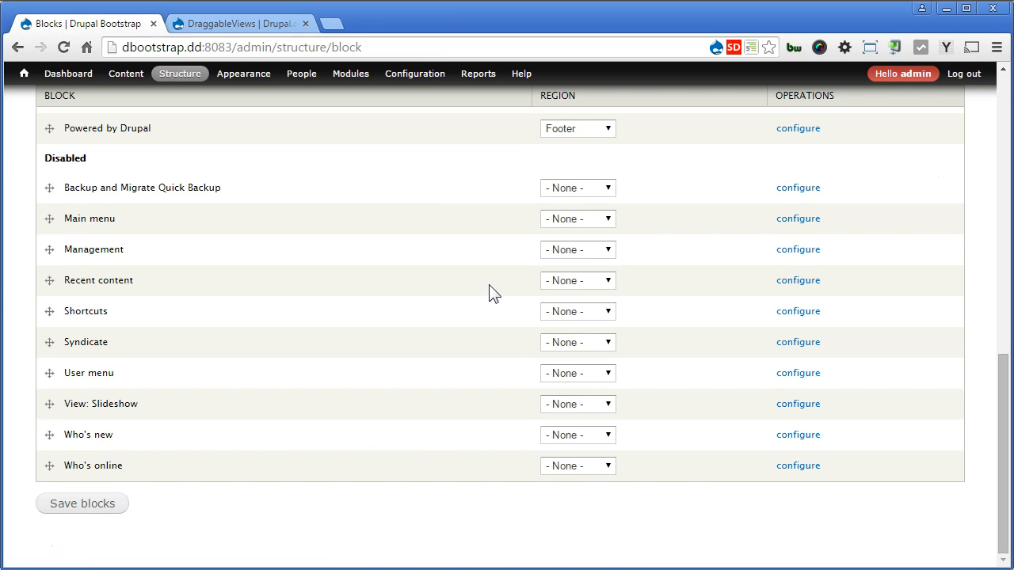
pyautogui.moveTo(67, 408); pyautogui.dragTo(191, 410)
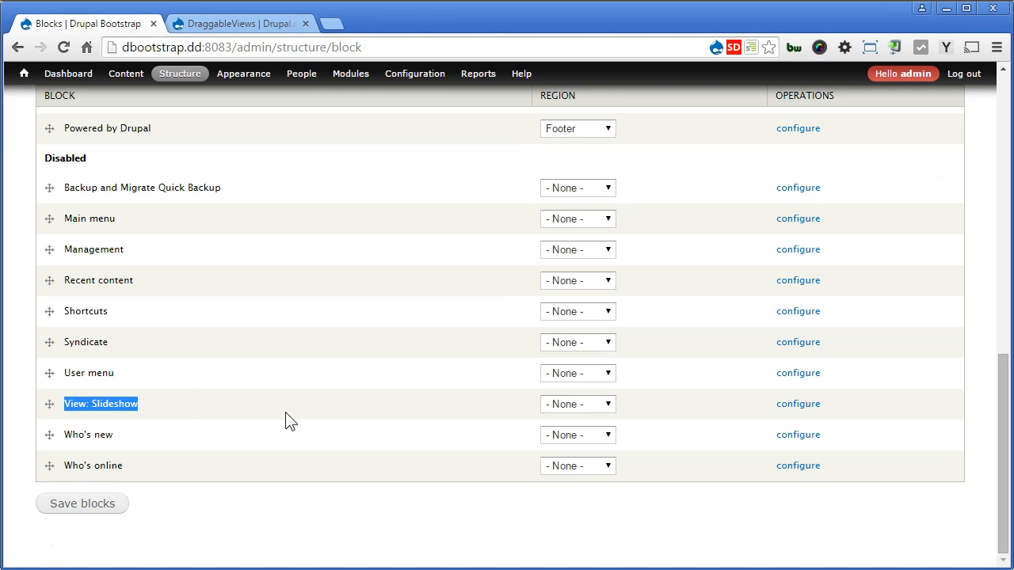
pyautogui.click(804, 404)
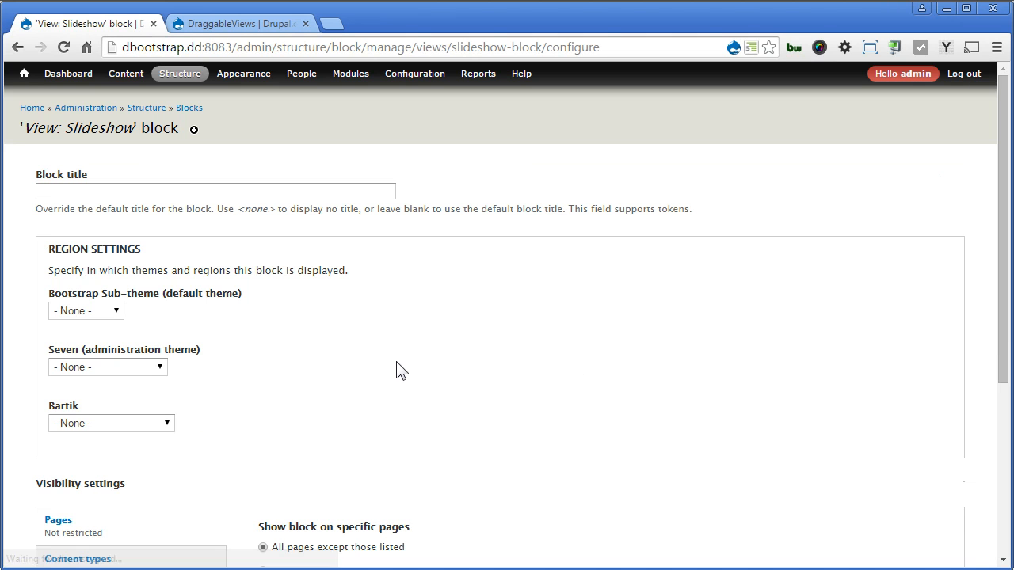
pyautogui.click(117, 314)
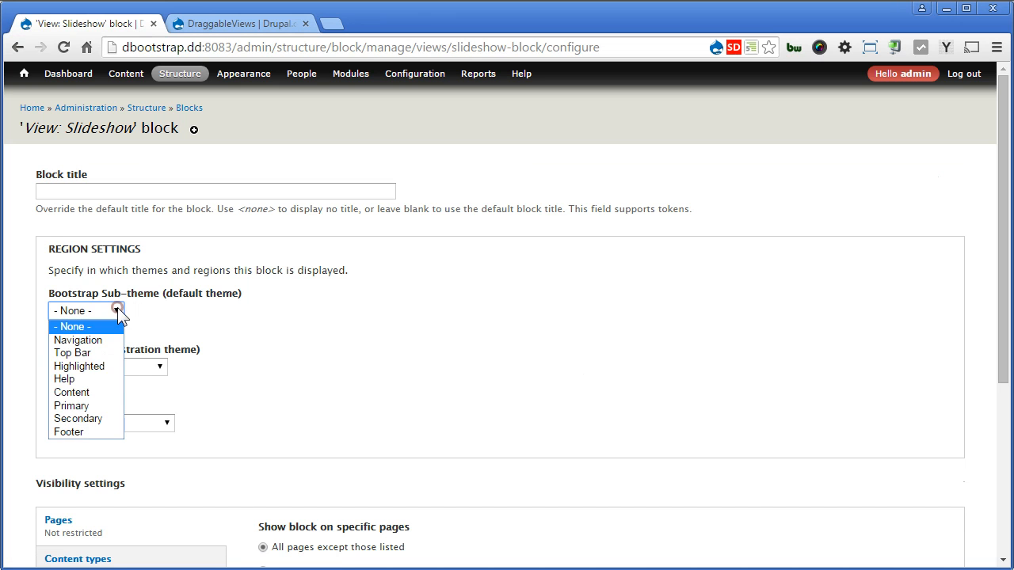
pyautogui.click(100, 387)
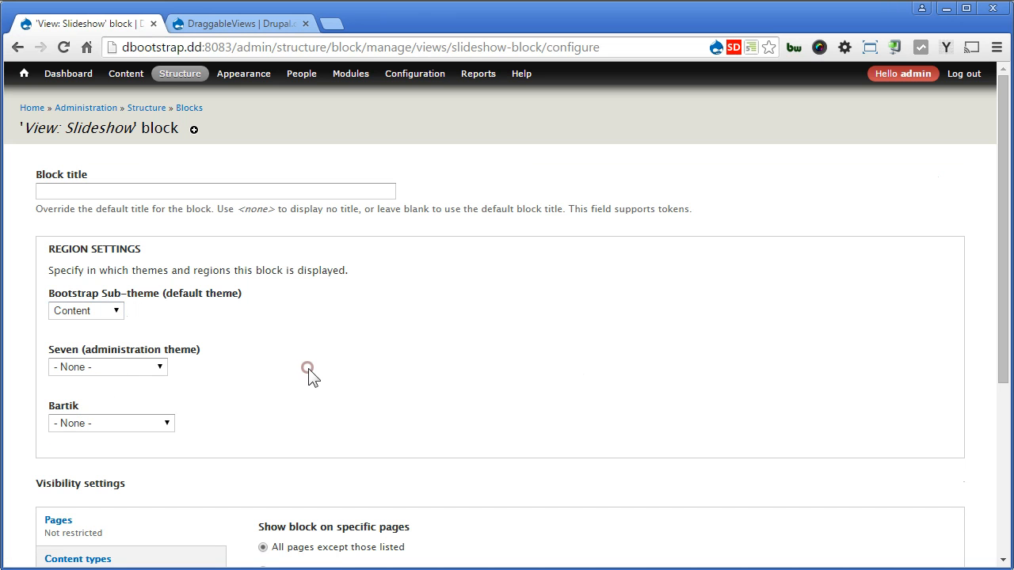
# Restrict the Slideshow block to only the listed page <front> and save the block.
pyautogui.scroll(-4, 385, 370)
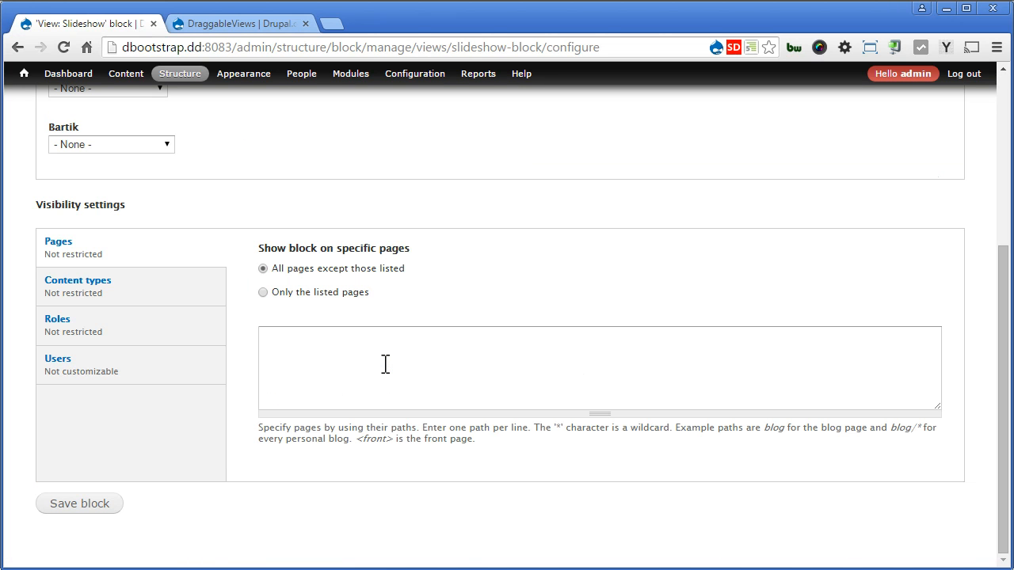
pyautogui.click(358, 293)
pyautogui.click(366, 348)
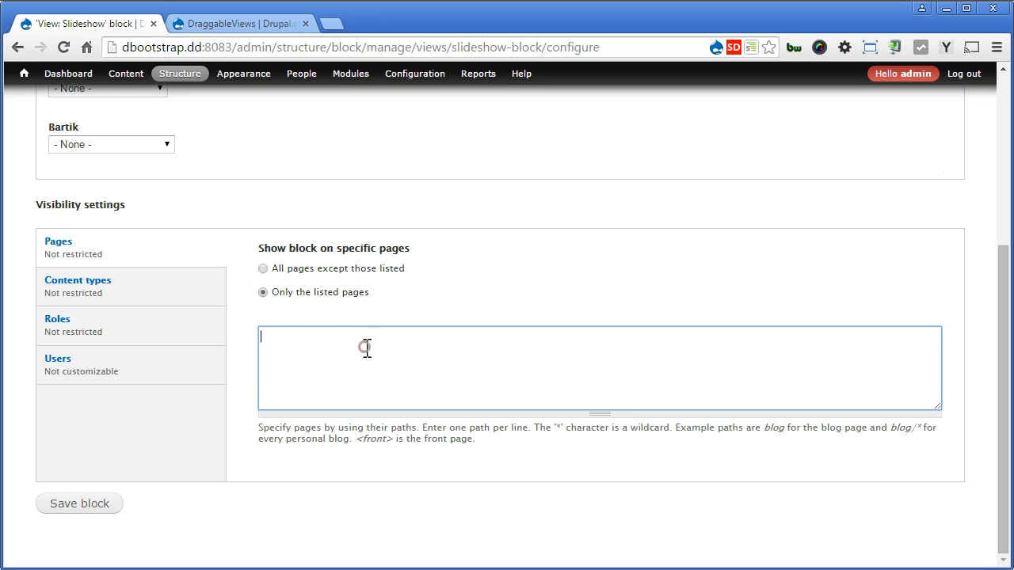
pyautogui.write('<front>')
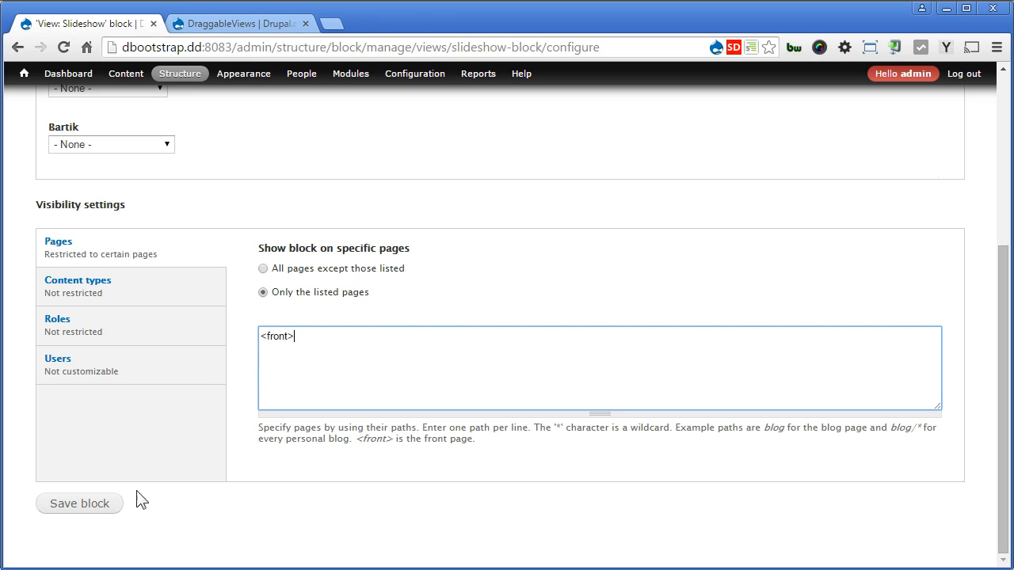
pyautogui.click(96, 507)
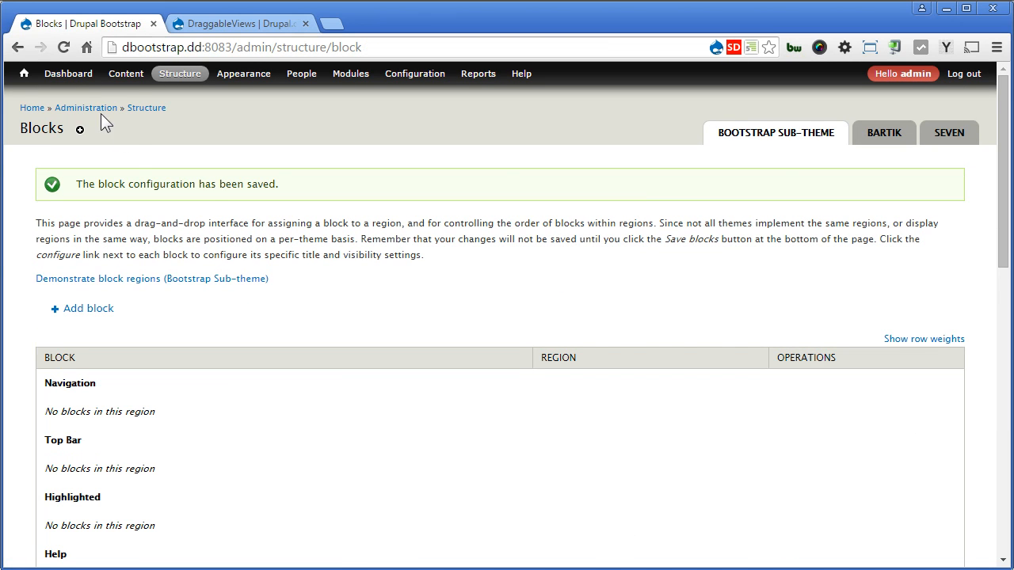
# Check the slideshow on the site's home page, set its block title to <none> from there, and save the block.
pyautogui.click(22, 74)
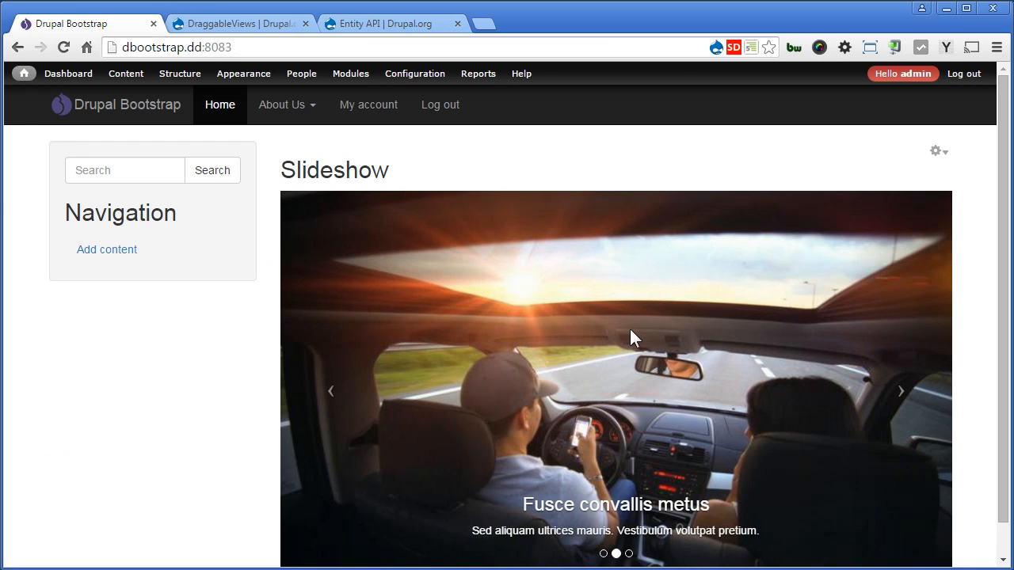
pyautogui.tripleClick(527, 505)
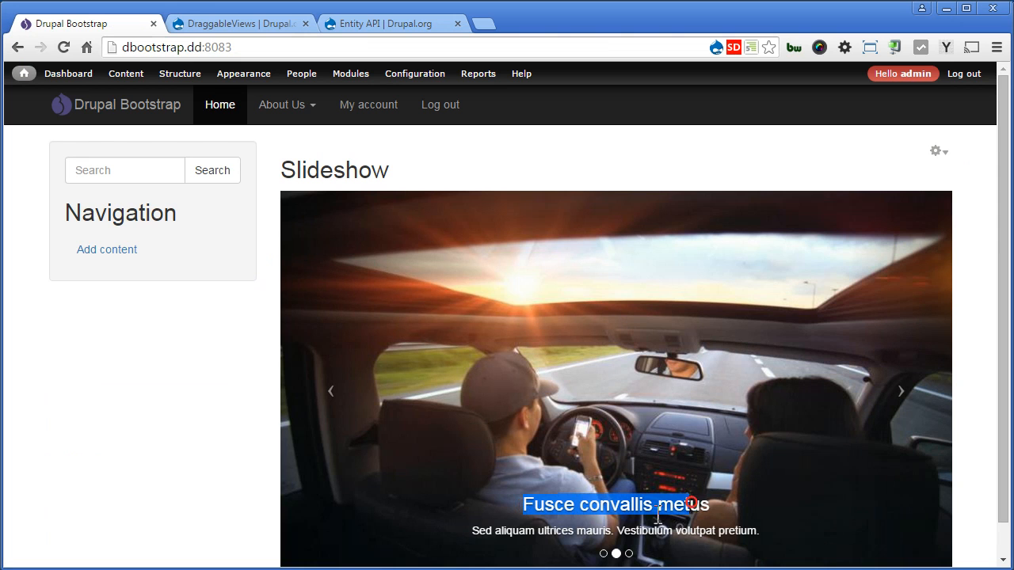
pyautogui.moveTo(486, 530); pyautogui.dragTo(727, 532)
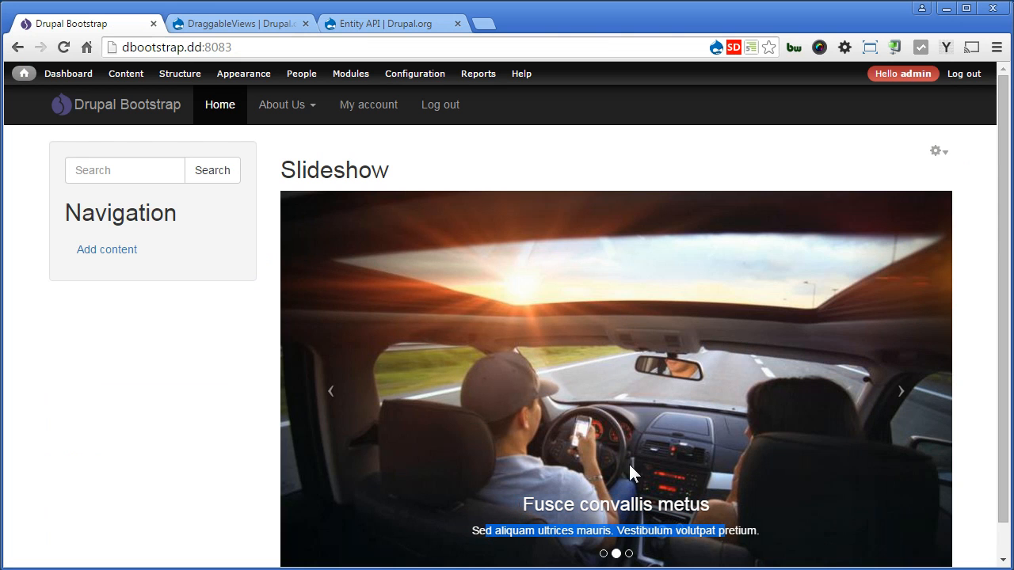
pyautogui.moveTo(283, 170); pyautogui.dragTo(414, 170)
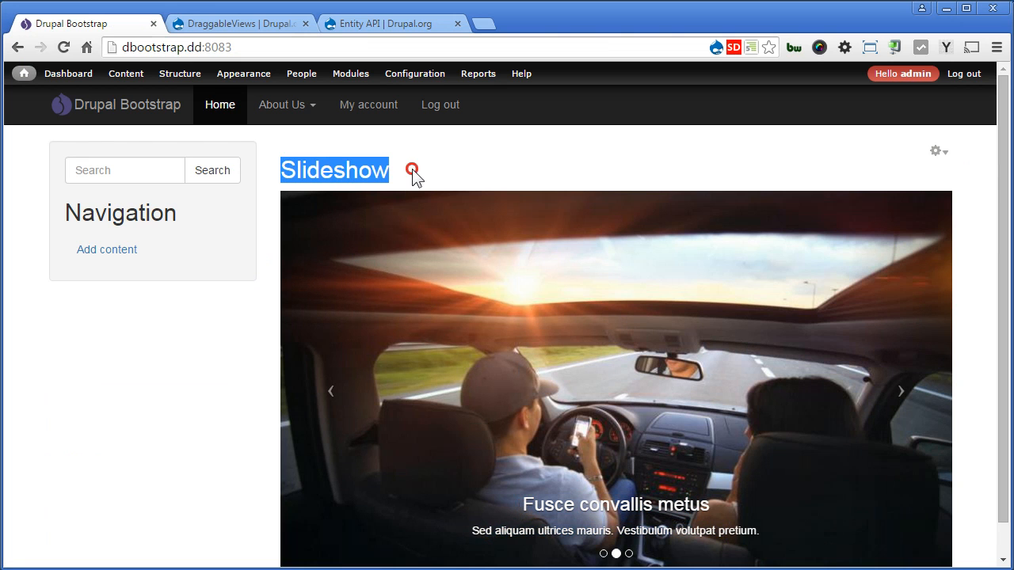
pyautogui.click(938, 154)
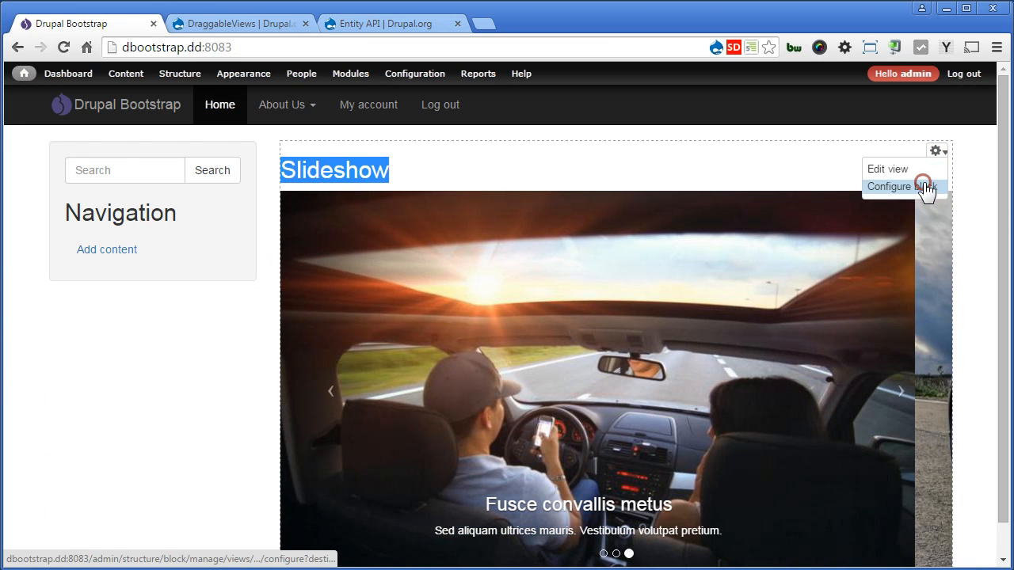
pyautogui.click(924, 188)
pyautogui.click(361, 190)
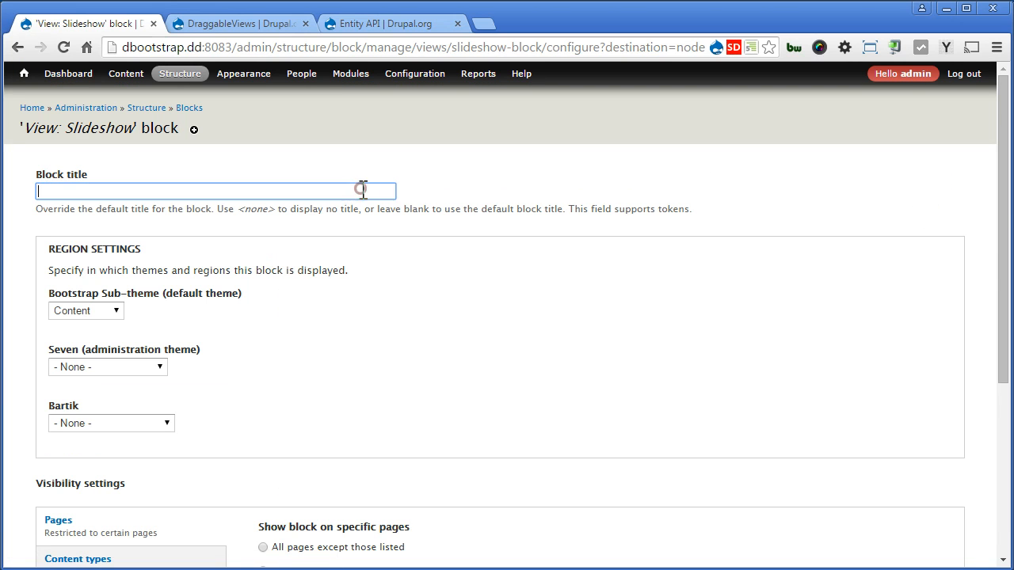
pyautogui.write('<none>')
pyautogui.scroll(-3, 595, 324)
pyautogui.click(61, 505)
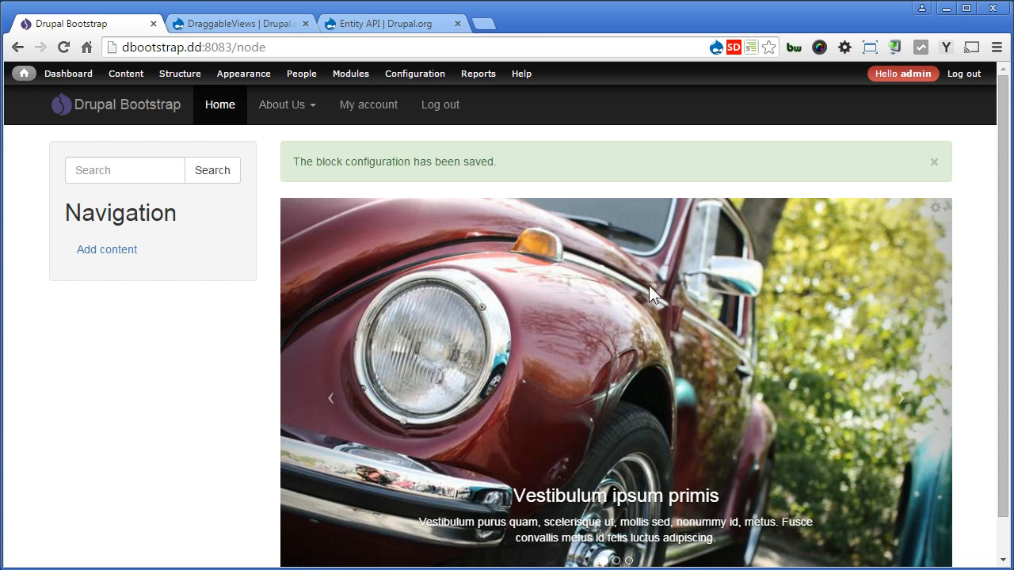
# Dismiss the status message and narrow the browser window to phone width to check the carousel's responsive layout.
pyautogui.click(934, 162)
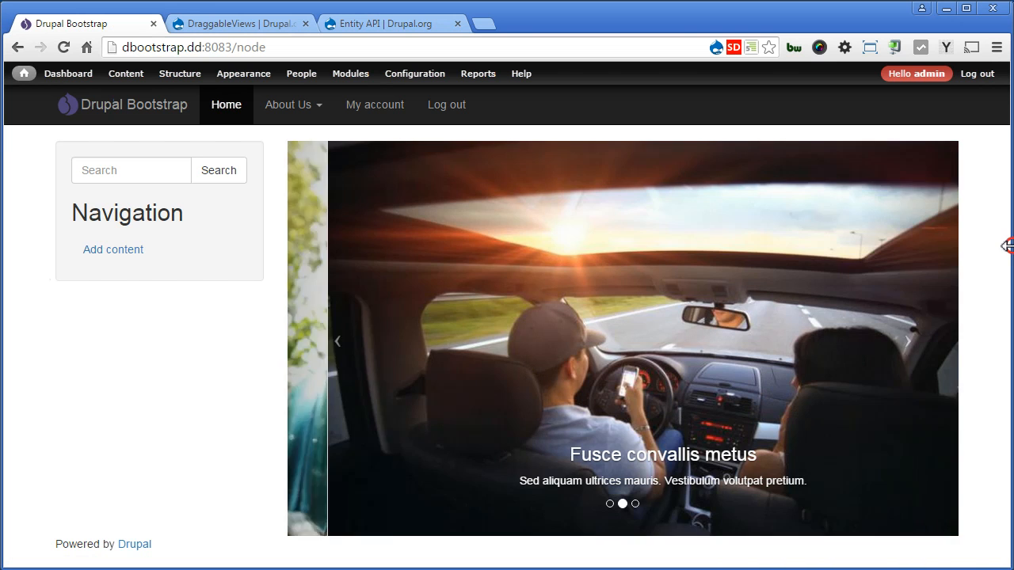
pyautogui.moveTo(1008, 246); pyautogui.dragTo(356, 252)
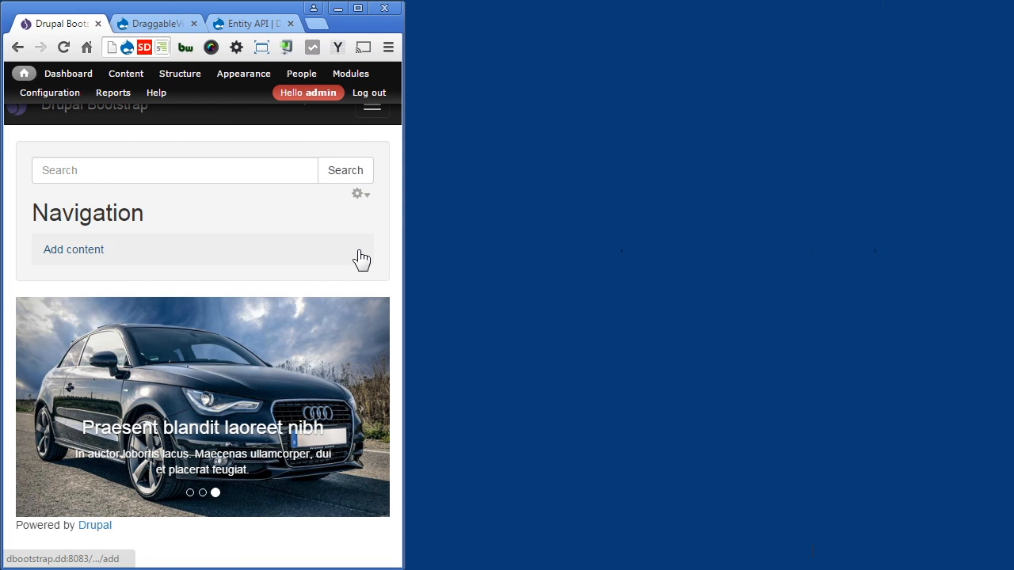